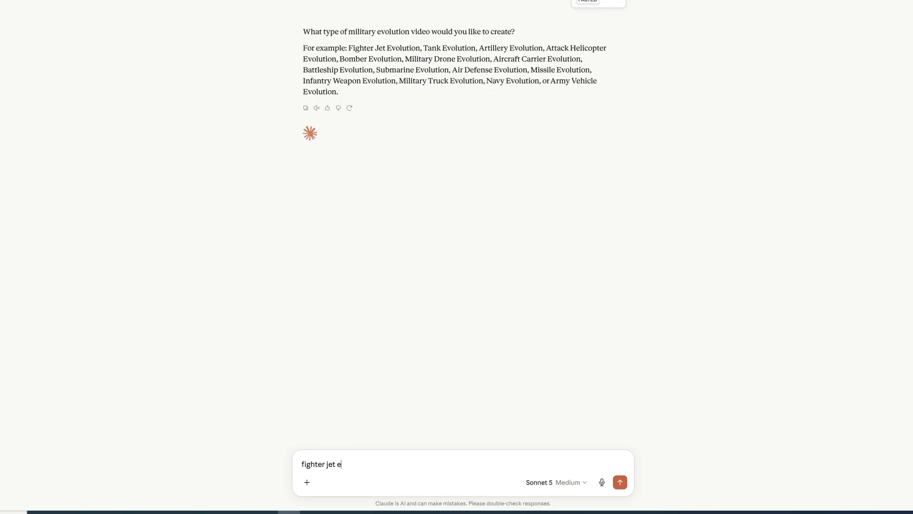
# Answer the video type question with "fighter jet evolution" and the country question with "usa".
pyautogui.write('ution')
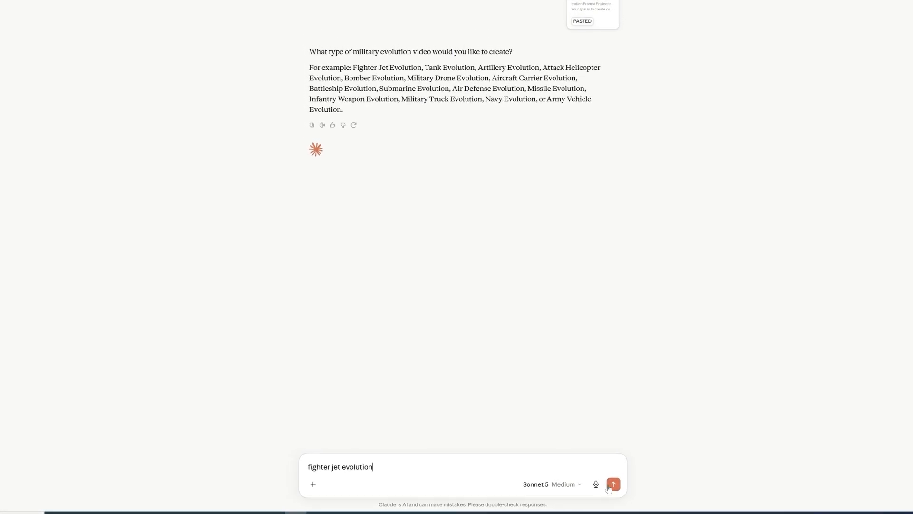
pyautogui.click(614, 483)
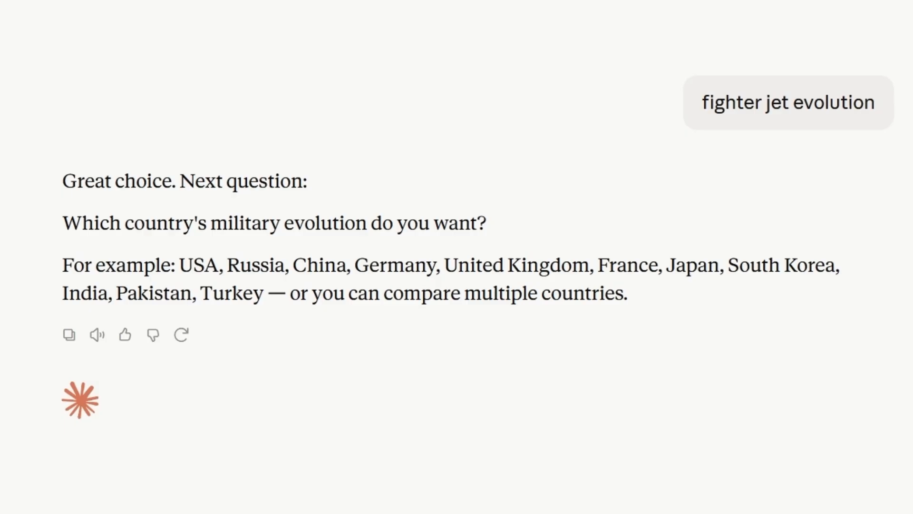
pyautogui.write('us')
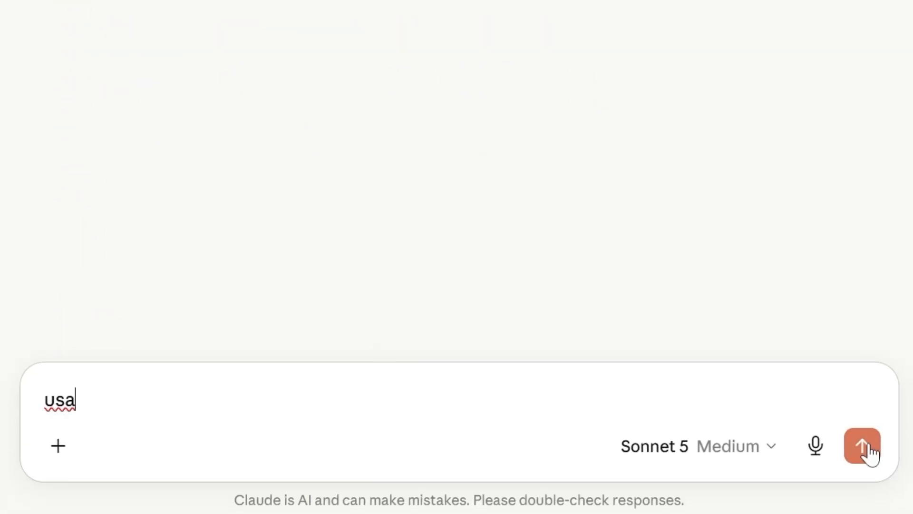
pyautogui.write('a')
pyautogui.click(869, 447)
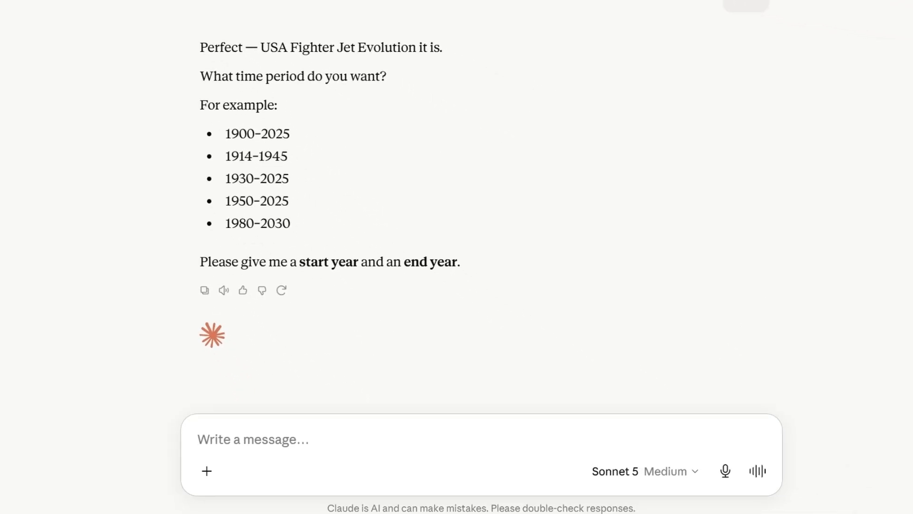
# Answer the time period question with 1950-2026 to generate the evolution table and prompts.
pyautogui.press('BackSpace')
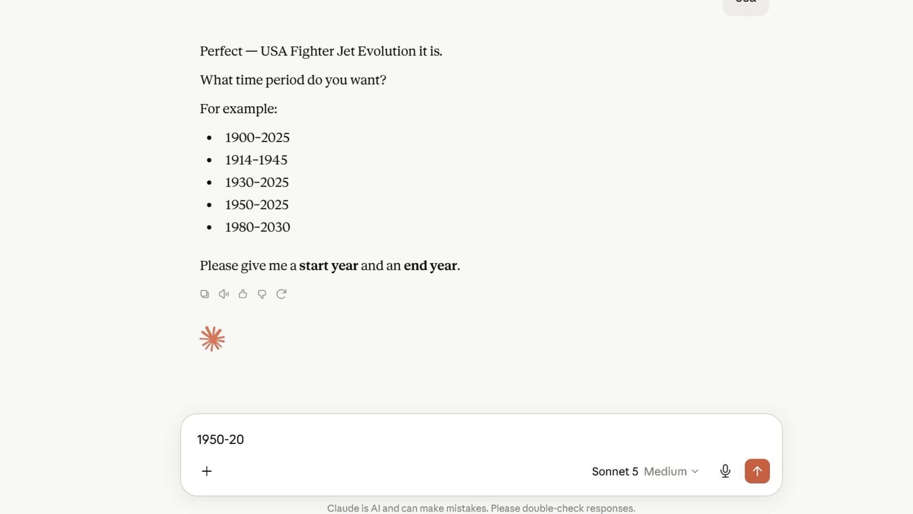
pyautogui.press('Return')
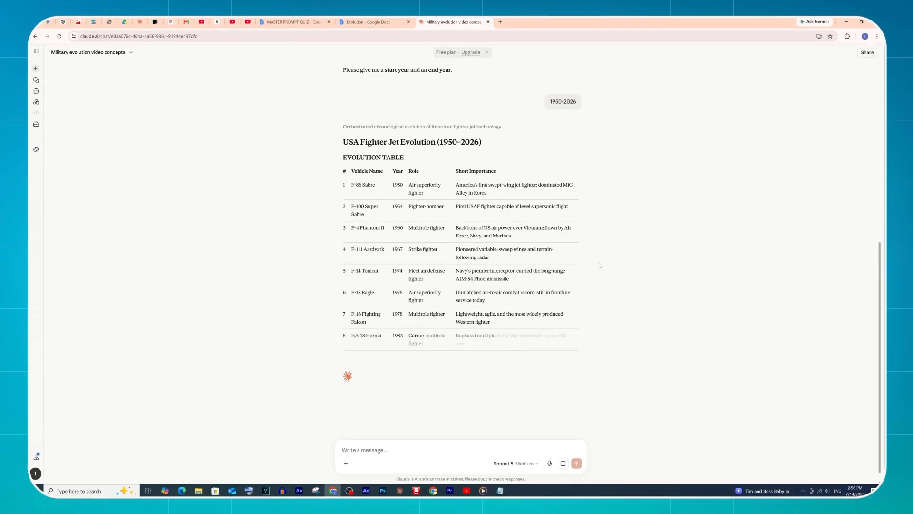
# Copy the full F-86 Sabre (1950) prompt from the 2D vehicle image prompts.
pyautogui.scroll(-20, 601, 265)
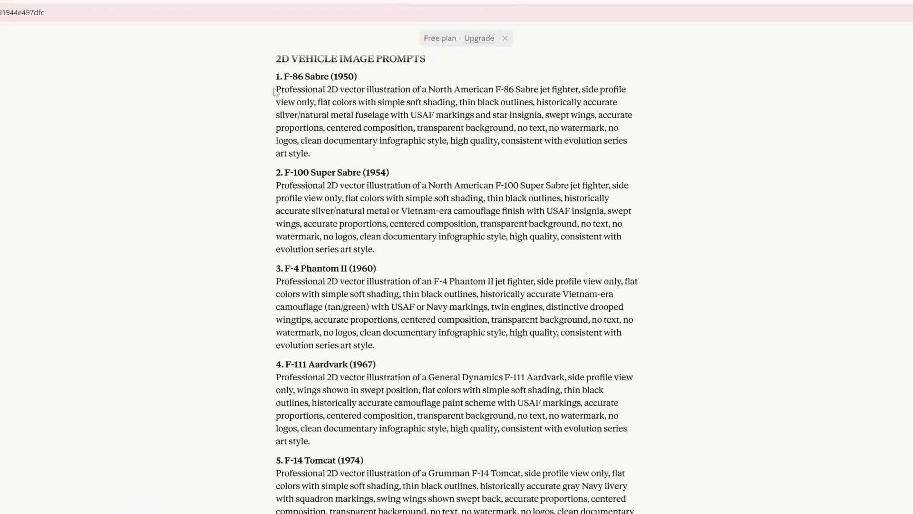
pyautogui.moveTo(241, 96); pyautogui.dragTo(318, 166)
pyautogui.hotkey('ctrl', 'c')
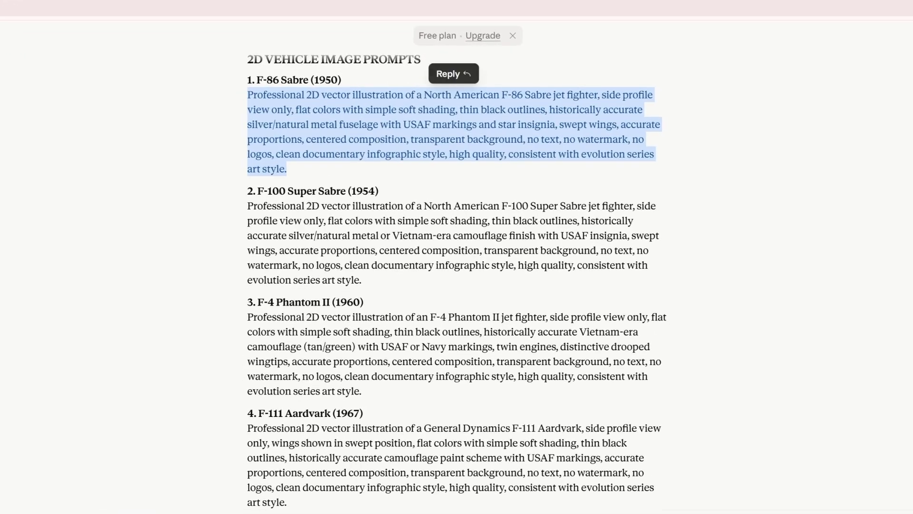
pyautogui.rightClick(535, 126)
pyautogui.click(561, 139)
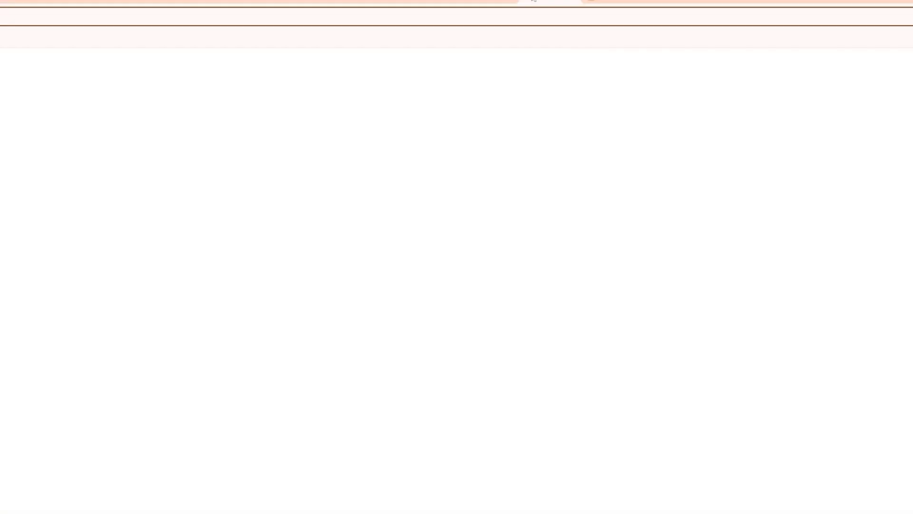
# Search the web for "google flow", open Google Flow and create a new project.
pyautogui.click(333, 200)
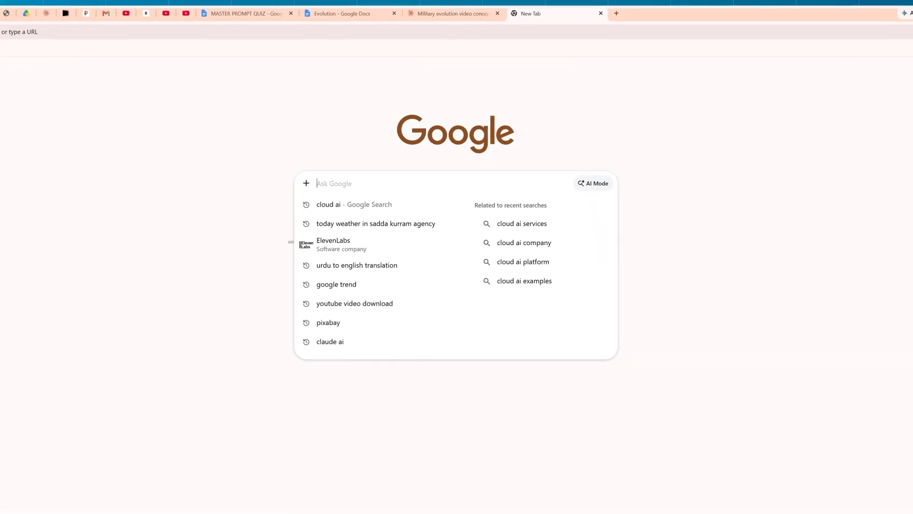
pyautogui.write('g')
pyautogui.write('oogle flow')
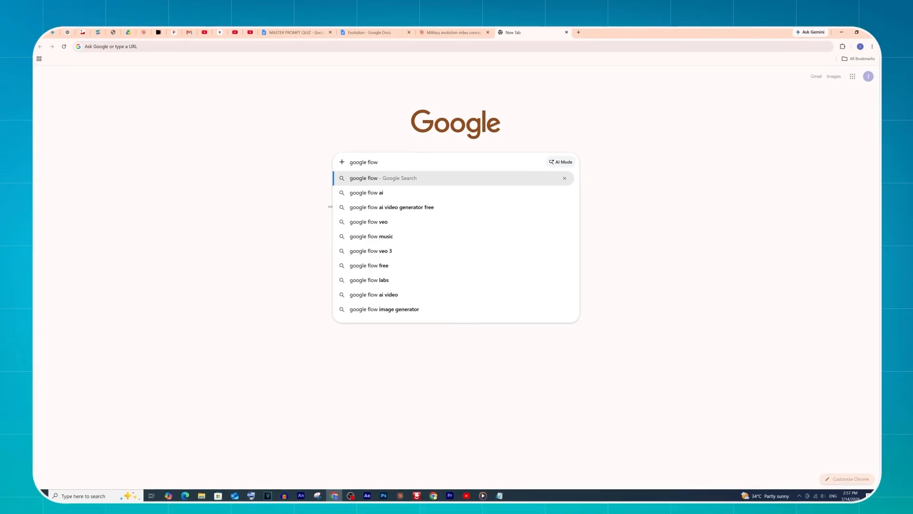
pyautogui.press('Return')
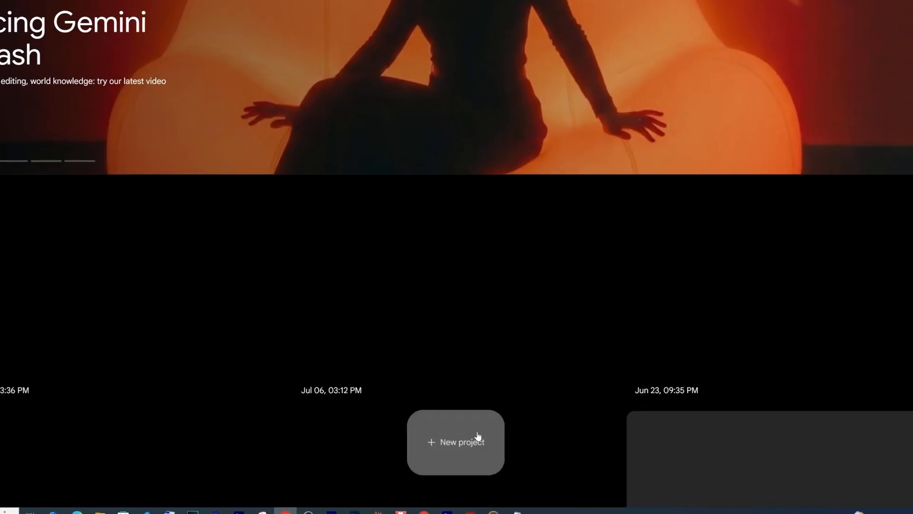
pyautogui.click(477, 436)
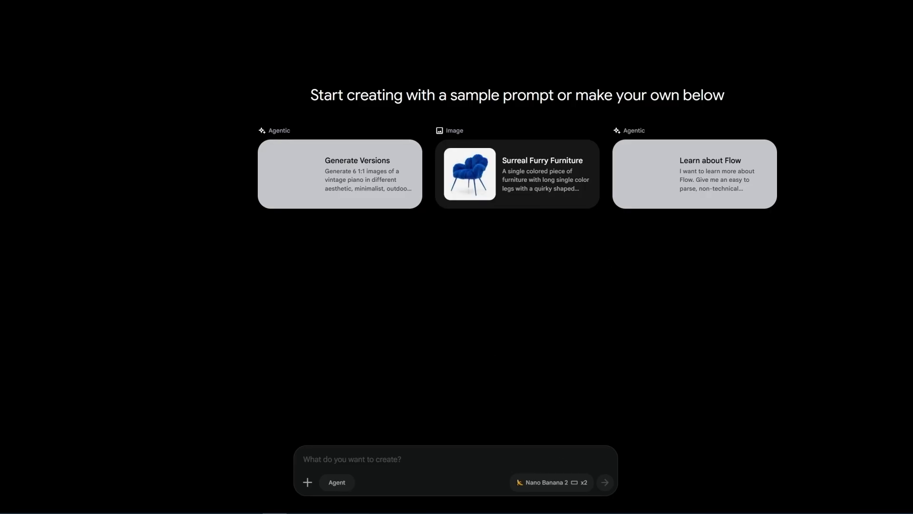
# Choose Nano Banana 2 as the image model, keeping 16:9 and two outputs per prompt.
pyautogui.click(575, 483)
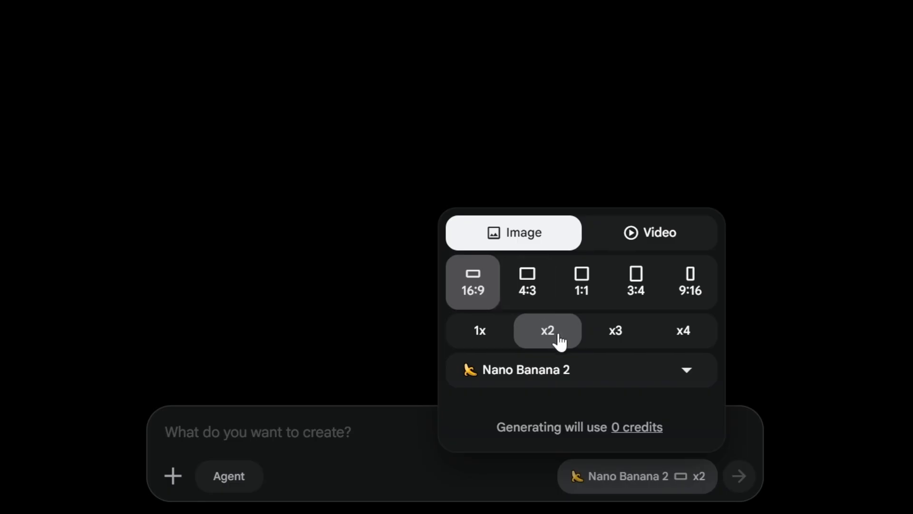
pyautogui.click(685, 369)
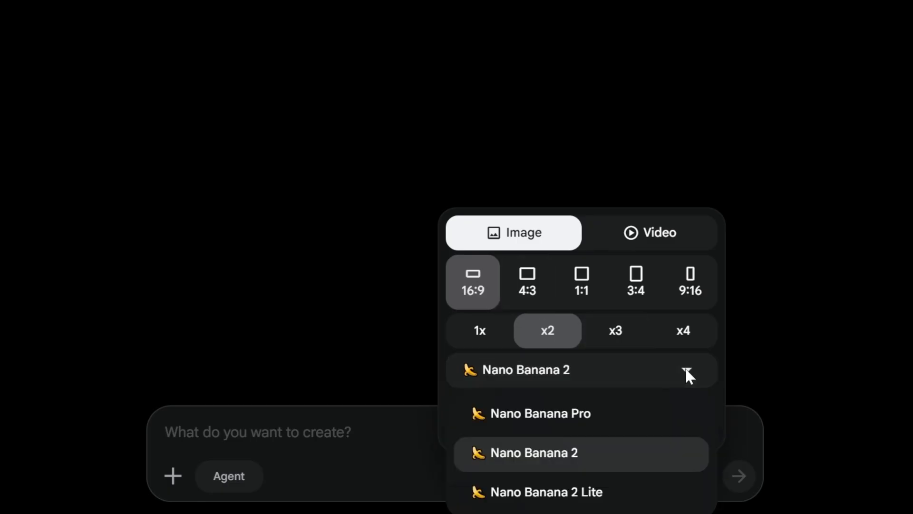
pyautogui.click(565, 450)
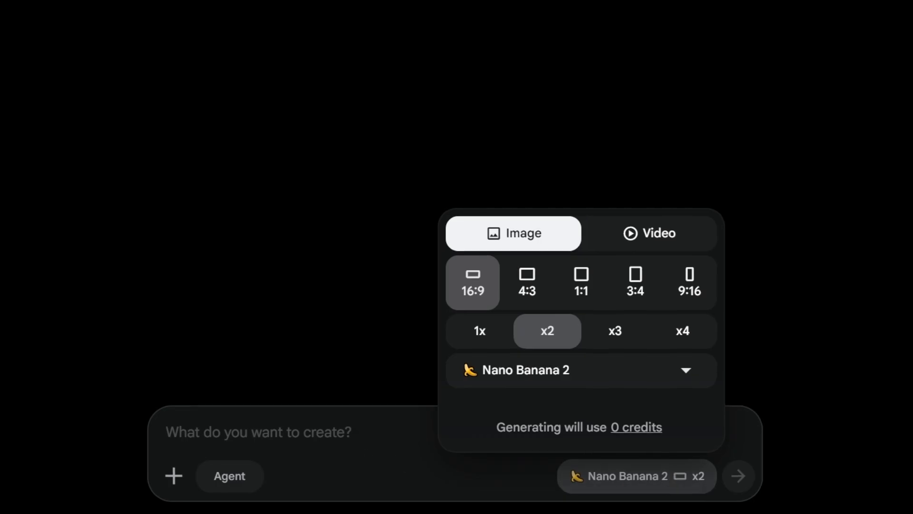
pyautogui.press('Escape')
# Generate images from the copied F-86 Sabre prompt and download an upscaled version of the first result.
pyautogui.rightClick(338, 433)
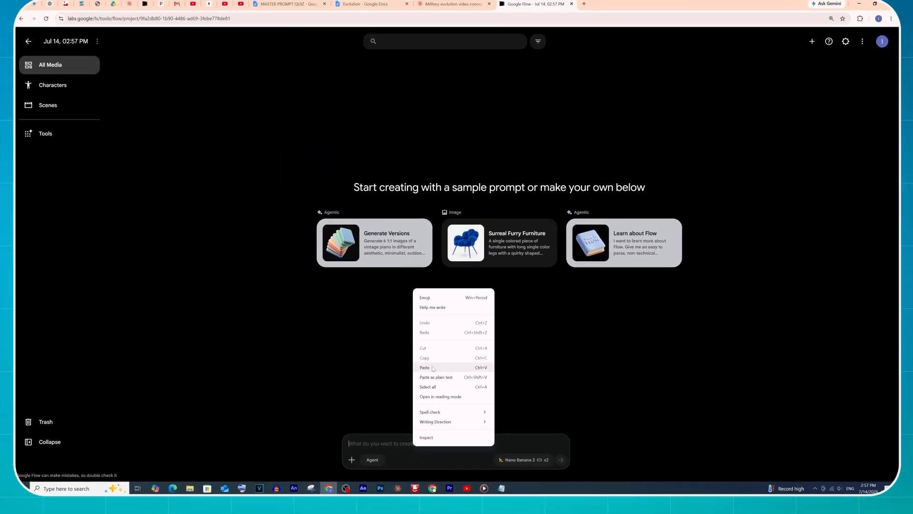
pyautogui.click(433, 367)
pyautogui.click(553, 459)
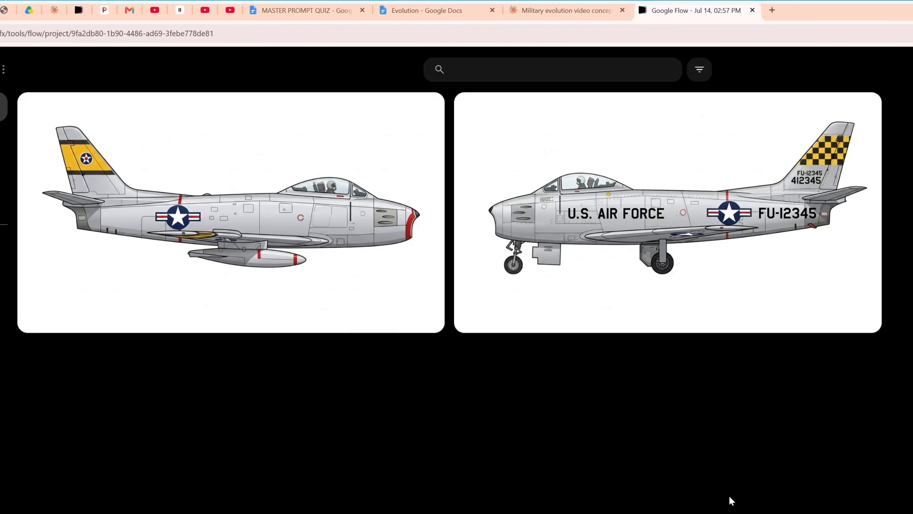
pyautogui.click(427, 109)
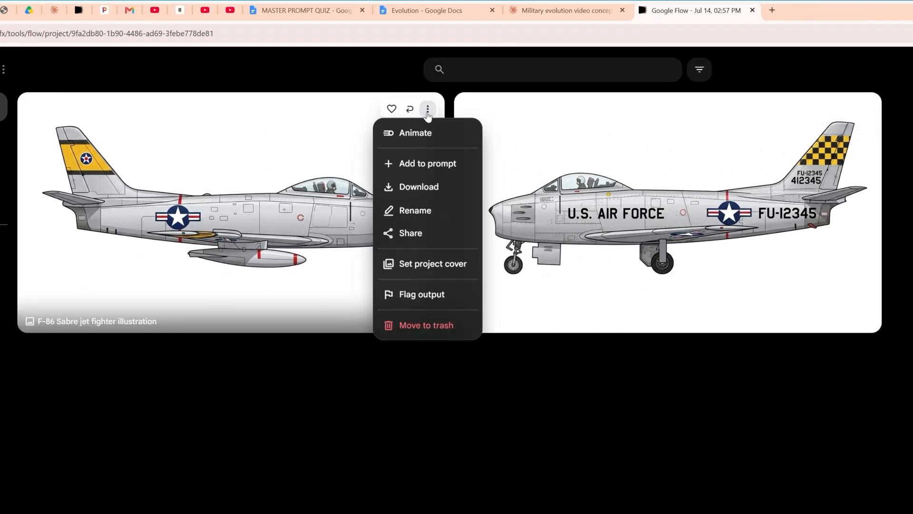
pyautogui.click(505, 241)
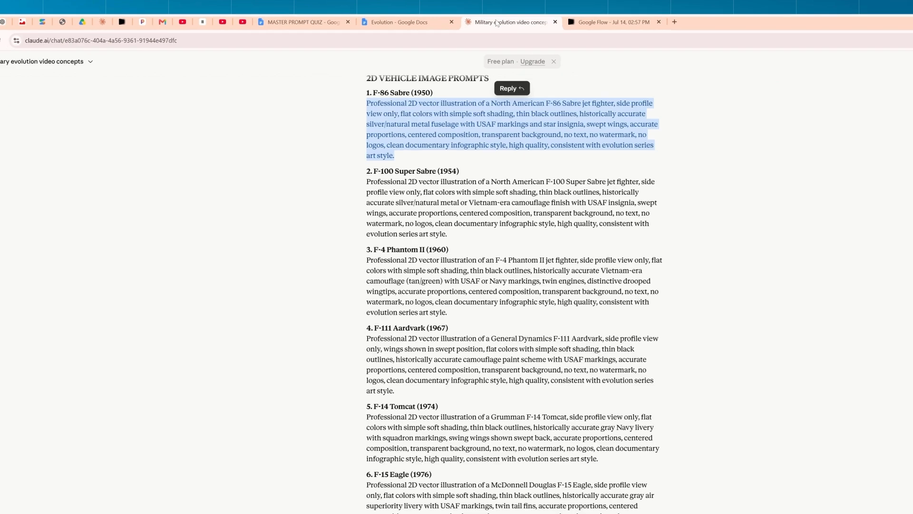
# Copy the F-100 Super Sabre (1954) prompt from the Claude chat and generate its images in Google Flow.
pyautogui.moveTo(358, 169); pyautogui.dragTo(430, 217)
pyautogui.hotkey('ctrl', 'c')
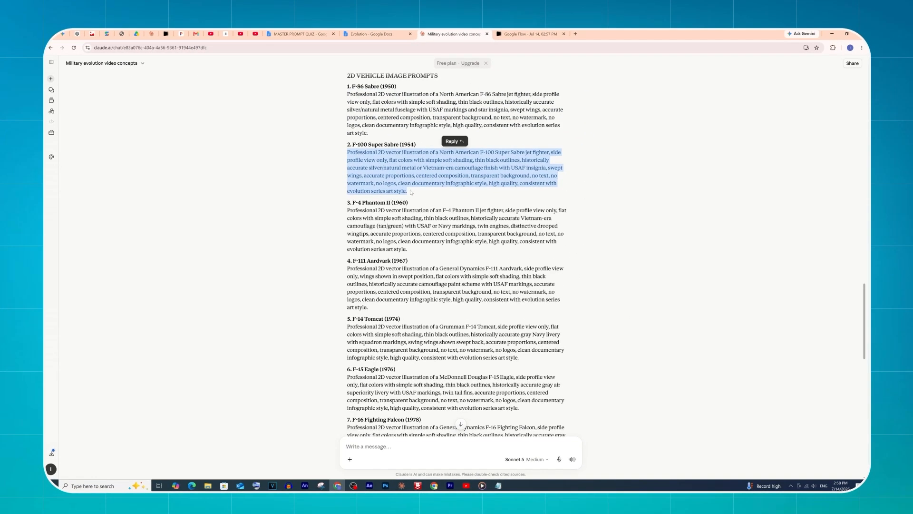
pyautogui.click(500, 34)
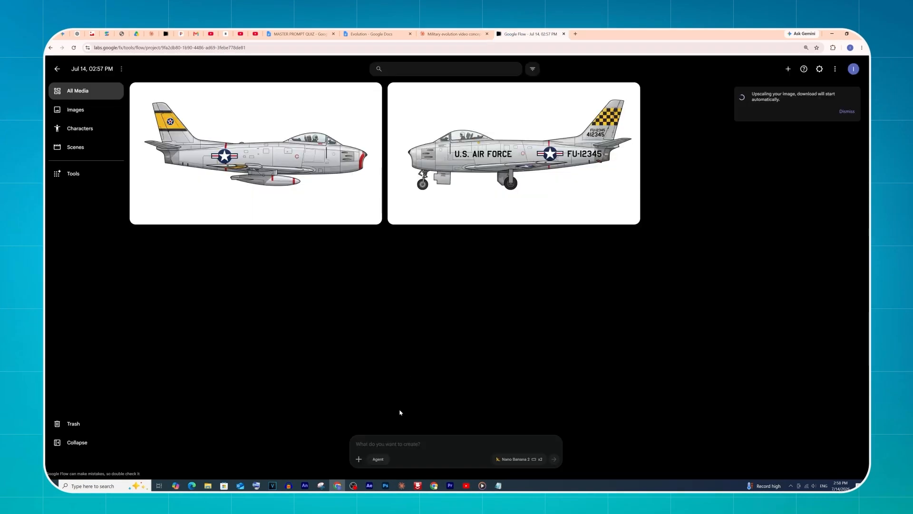
pyautogui.rightClick(401, 443)
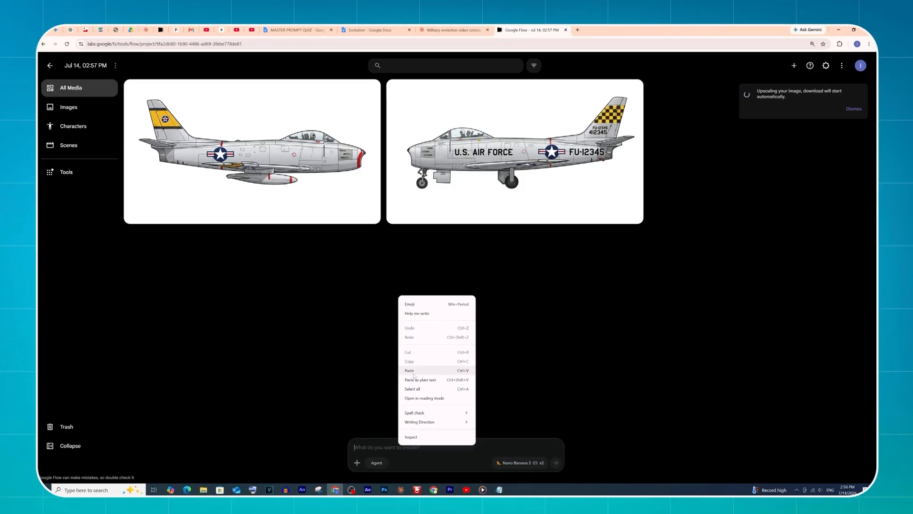
pyautogui.click(413, 371)
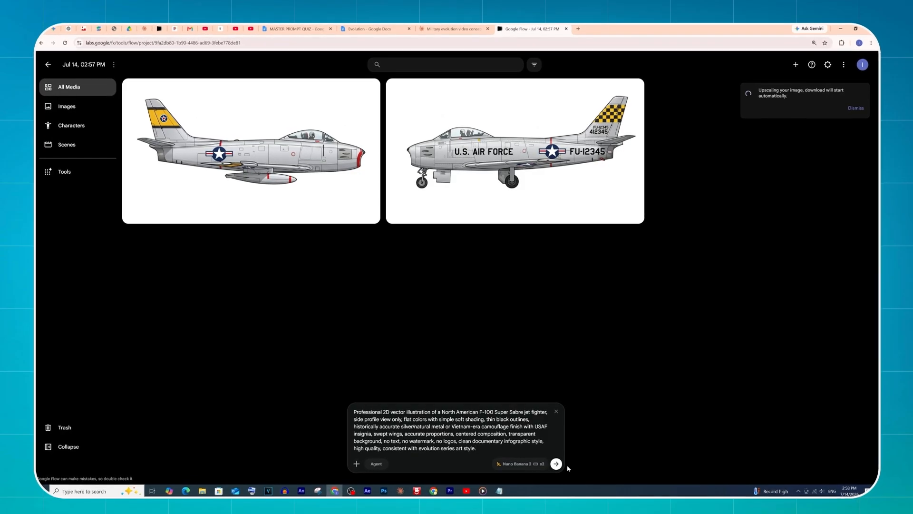
pyautogui.click(555, 462)
# Copy the F-4 Phantom II (1960) prompt from the Claude chat and generate its images in Google Flow.
pyautogui.click(454, 29)
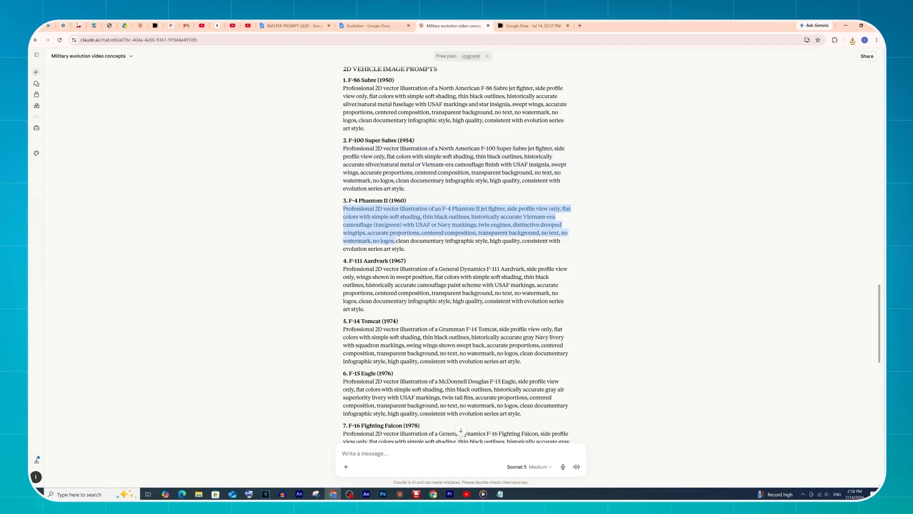
pyautogui.rightClick(384, 233)
pyautogui.click(391, 237)
pyautogui.click(533, 26)
pyautogui.rightClick(409, 452)
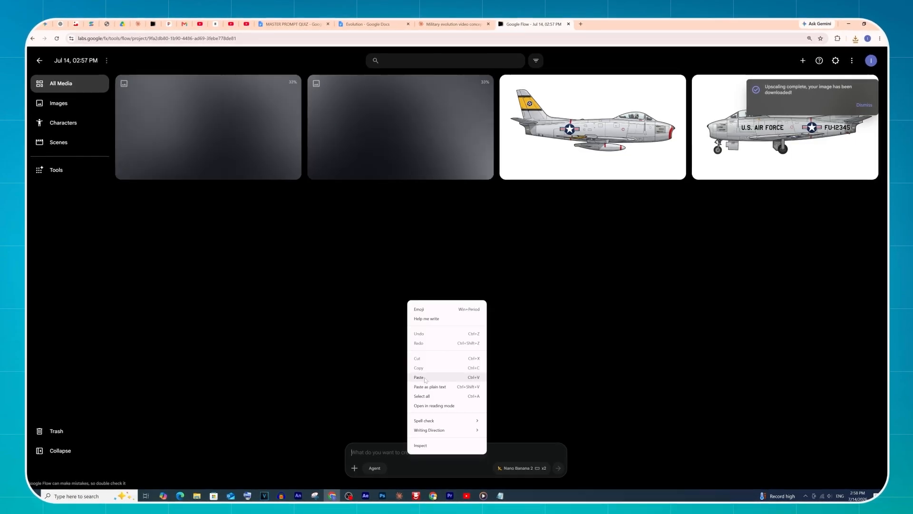
pyautogui.click(418, 377)
pyautogui.click(557, 467)
# Copy the F-111 Aardvark (1967) prompt from the Claude chat and generate its images in Google Flow.
pyautogui.hotkey('ctrl', 'shift', 'Tab')
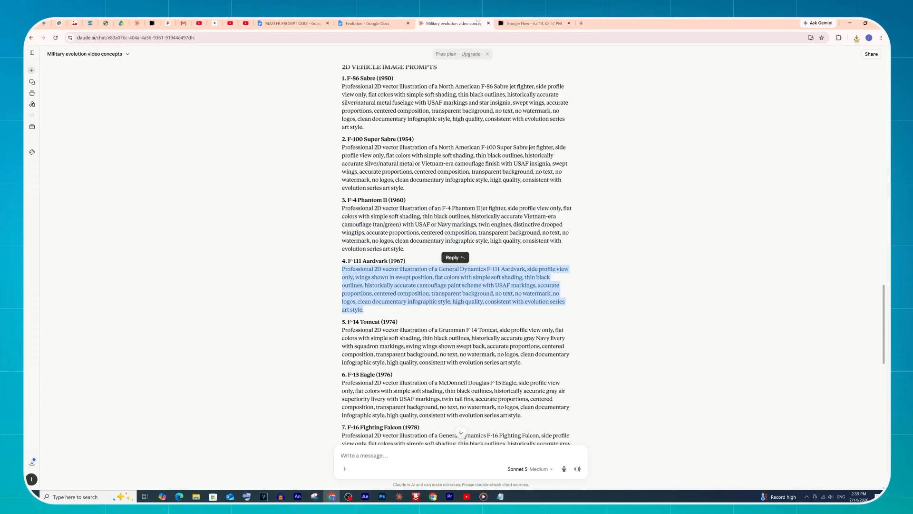
pyautogui.hotkey('ctrl', 'c')
pyautogui.hotkey('ctrl', 'Tab')
pyautogui.hotkey('ctrl', 'v')
pyautogui.press('Return')
# Copy the vehicle prompt that follows the F-111 Aardvark in the Claude chat and generate its images in Google Flow.
pyautogui.hotkey('ctrl', 'shift', 'Tab')
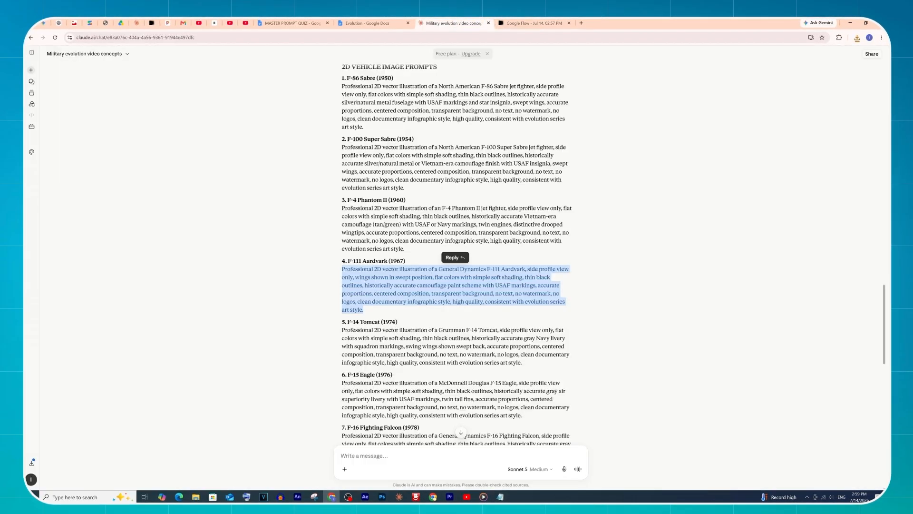
pyautogui.hotkey('ctrl', 'c')
pyautogui.hotkey('ctrl', 'Tab')
pyautogui.hotkey('ctrl', 'v')
pyautogui.press('Return')
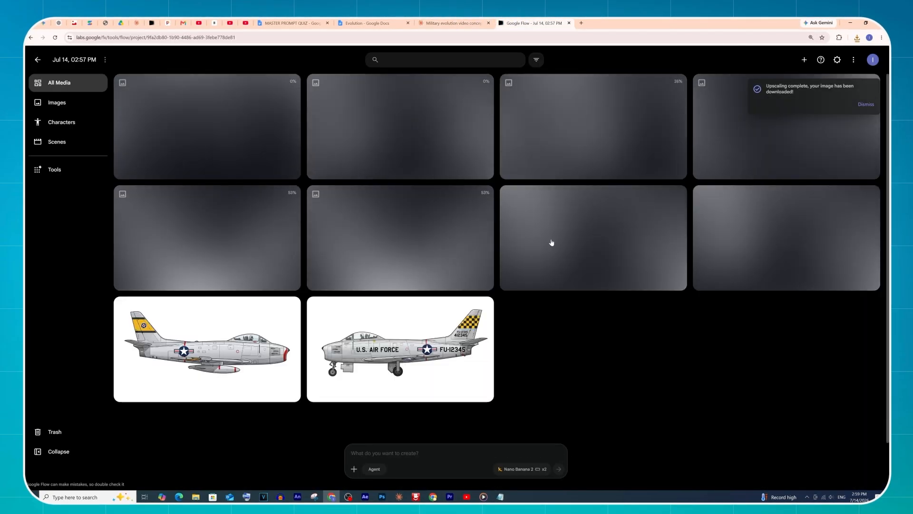
# Copy another of the remaining fighter jet prompts from the Claude chat and generate its images in Google Flow.
pyautogui.hotkey('ctrl', 'shift', 'Tab')
pyautogui.hotkey('ctrl', 'c')
pyautogui.hotkey('ctrl', 'Tab')
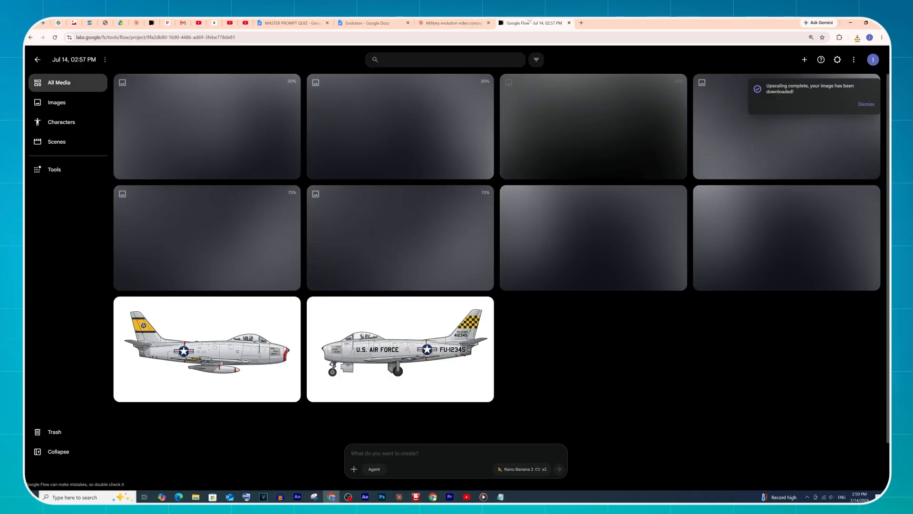
pyautogui.hotkey('ctrl', 'v')
pyautogui.press('Return')
# Copy the F-35 Lightning II (2015) prompt from the Claude chat and generate its images in Google Flow.
pyautogui.hotkey('ctrl', 'shift', 'Tab')
pyautogui.scroll(-2, 507, 366)
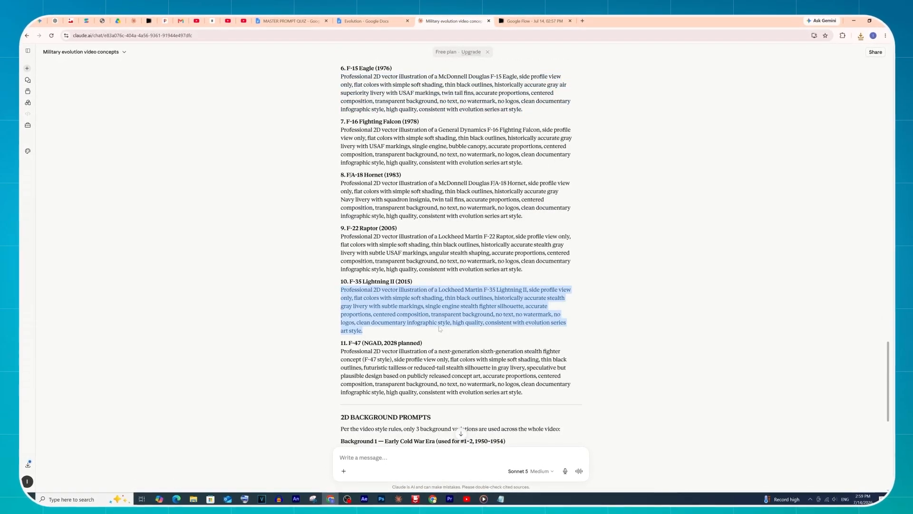
pyautogui.hotkey('ctrl', 'c')
pyautogui.hotkey('ctrl', 'Tab')
pyautogui.hotkey('ctrl', 'v')
pyautogui.press('Return')
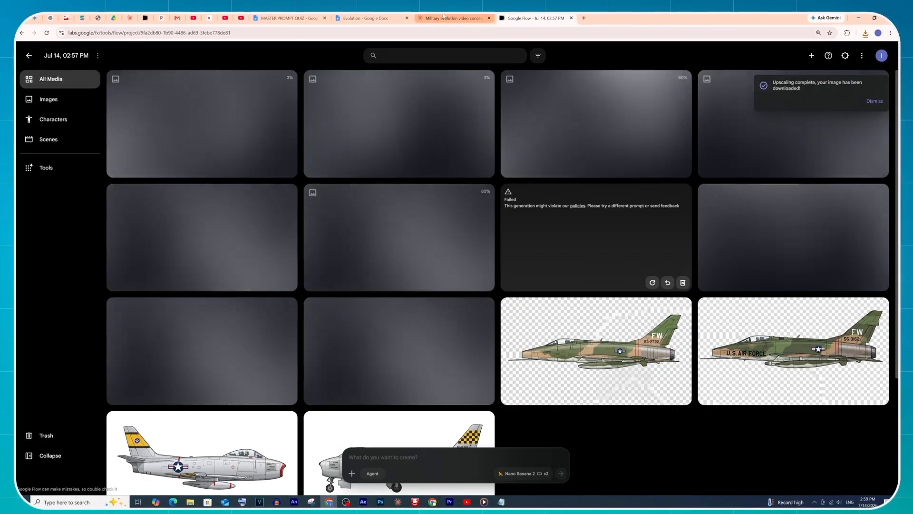
# Copy the F-47 (NGAD, 2028 planned) prompt from the Claude chat and generate its images in Google Flow.
pyautogui.hotkey('ctrl', 'shift', 'Tab')
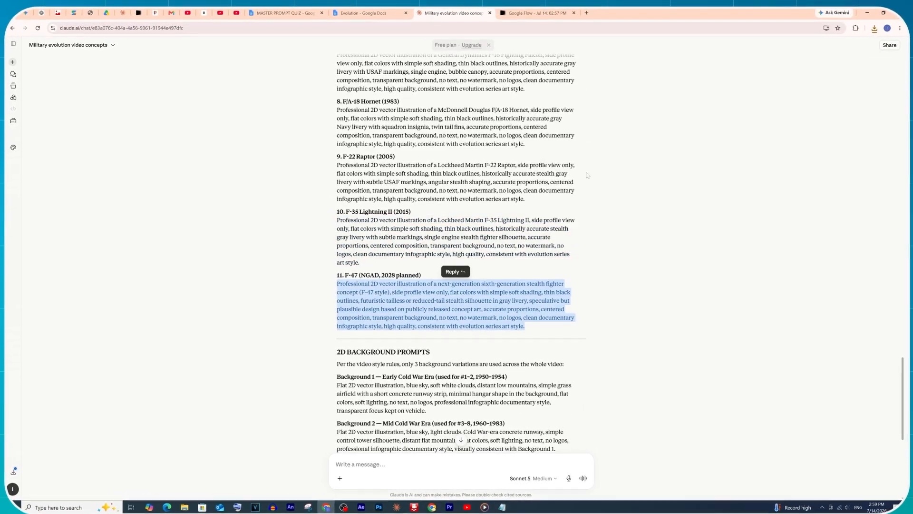
pyautogui.hotkey('ctrl', 'c')
pyautogui.hotkey('ctrl', 'Tab')
pyautogui.hotkey('ctrl', 'v')
pyautogui.press('Return')
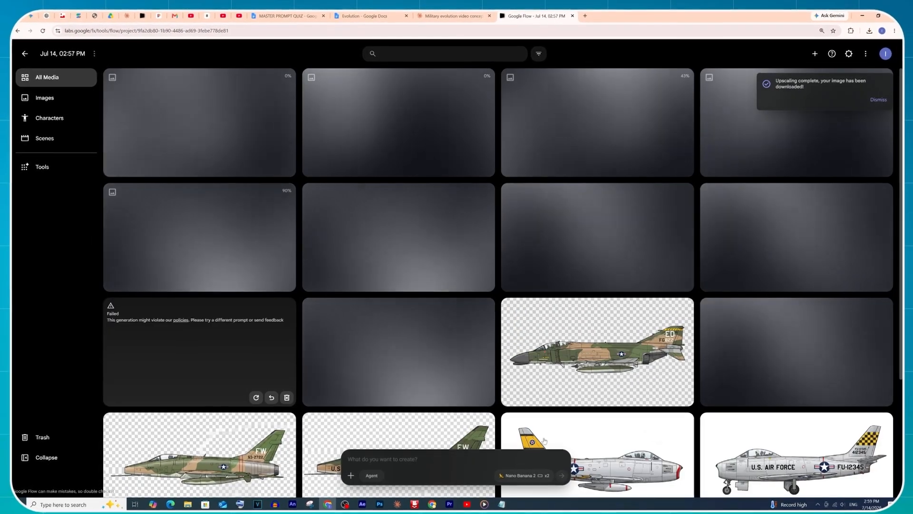
pyautogui.scroll(-3, 440, 362)
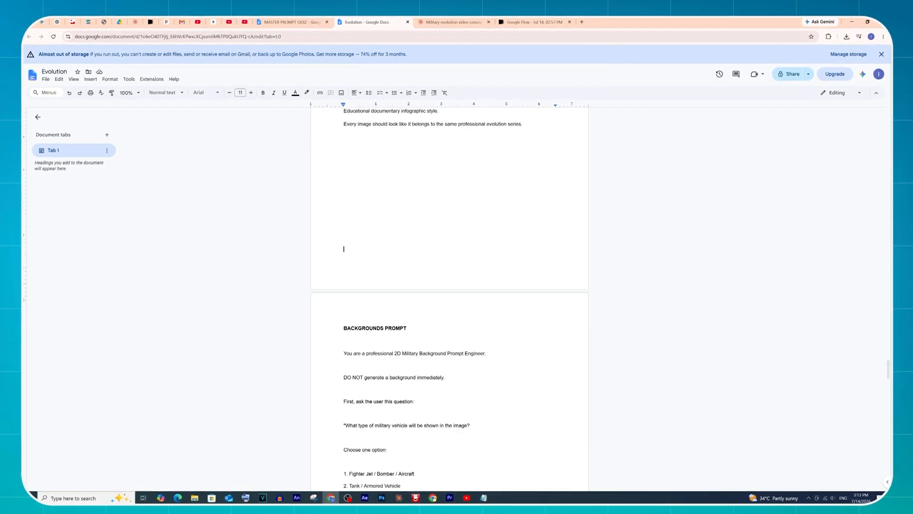
# Copy the whole BACKGROUNDS PROMPT text from the Evolution document in Google Docs.
pyautogui.hotkey('shift', 'Down')
pyautogui.hotkey('shift', 'Down')
pyautogui.hotkey('shift', 'Down')
pyautogui.hotkey('shift', 'Down')
pyautogui.hotkey('shift', 'Down')
pyautogui.hotkey('shift', 'Down')
pyautogui.hotkey('shift', 'Down')
pyautogui.hotkey('shift', 'Down')
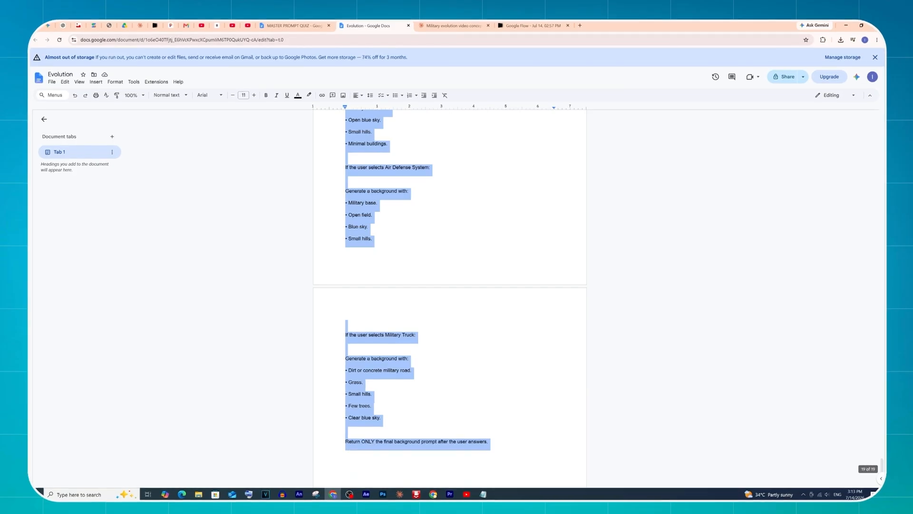
pyautogui.rightClick(470, 265)
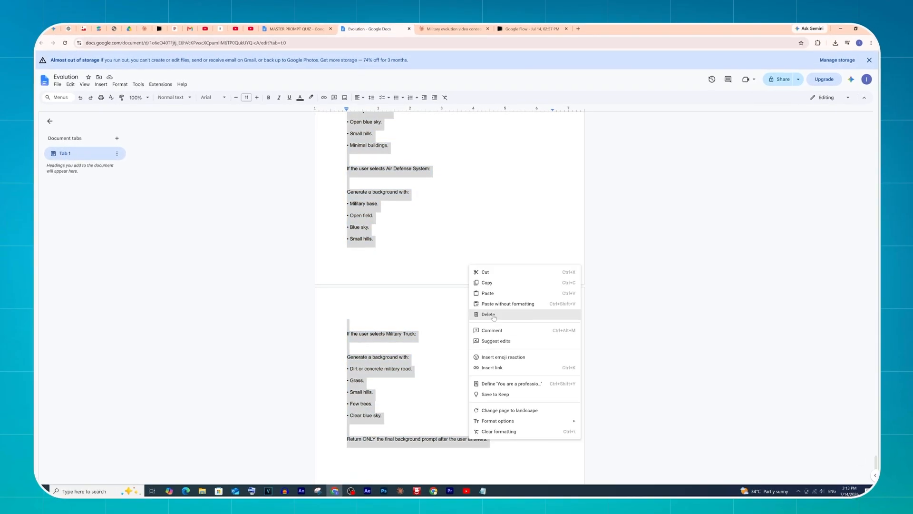
pyautogui.click(487, 282)
# Send the copied backgrounds prompt in the Claude chat and answer its vehicle question with option 1, Fighter Jet / Bomber / Aircraft.
pyautogui.click(462, 31)
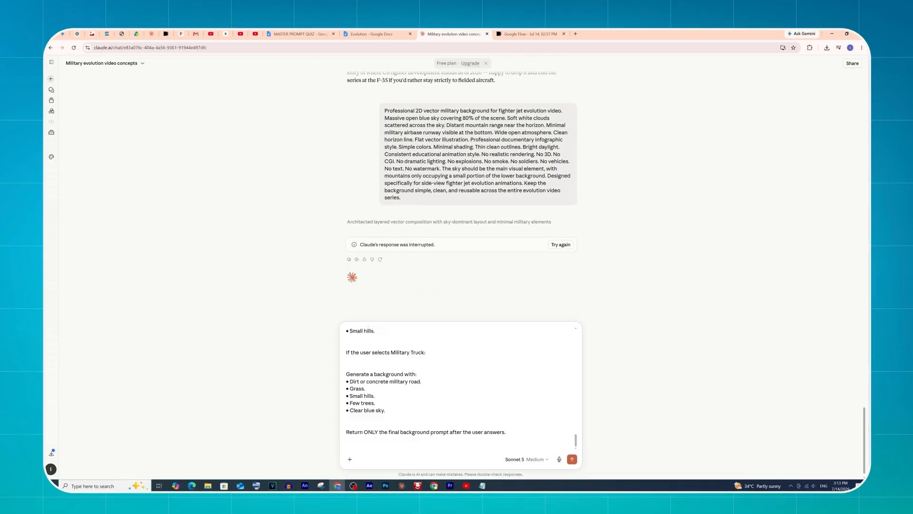
pyautogui.press('Return')
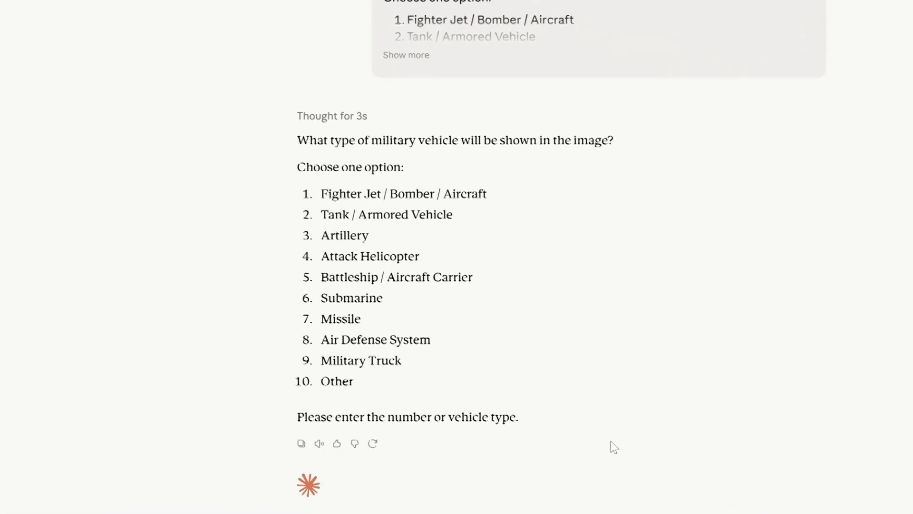
pyautogui.write('1')
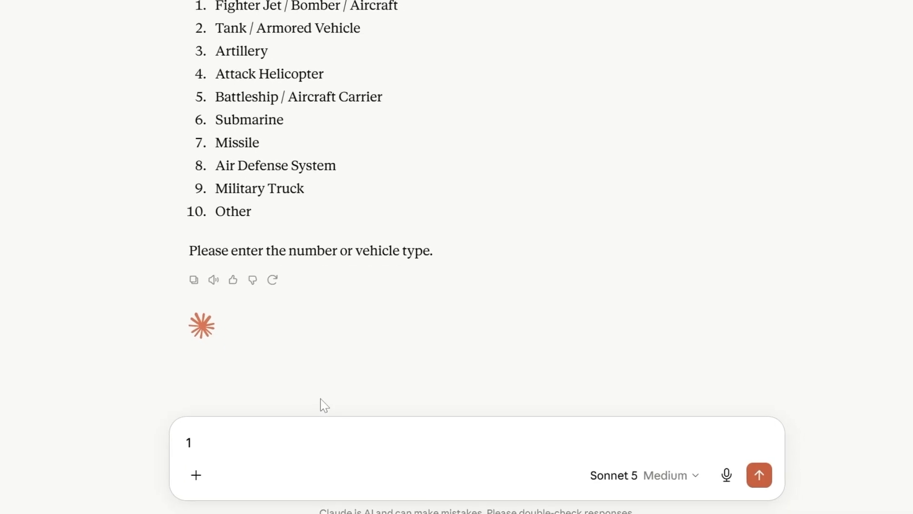
pyautogui.press('Return')
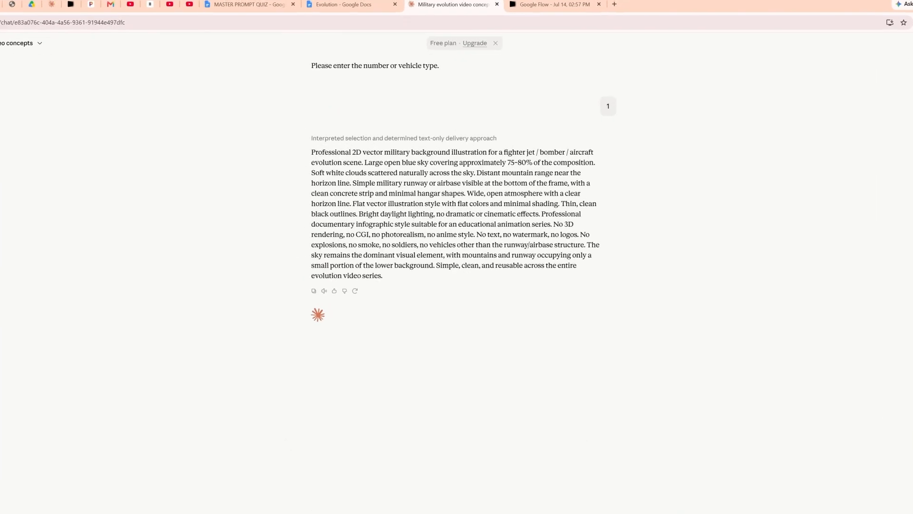
# Copy Claude's fighter jet background prompt and generate its images in Google Flow.
pyautogui.moveTo(291, 156); pyautogui.dragTo(455, 309)
pyautogui.rightClick(358, 229)
pyautogui.click(588, 379)
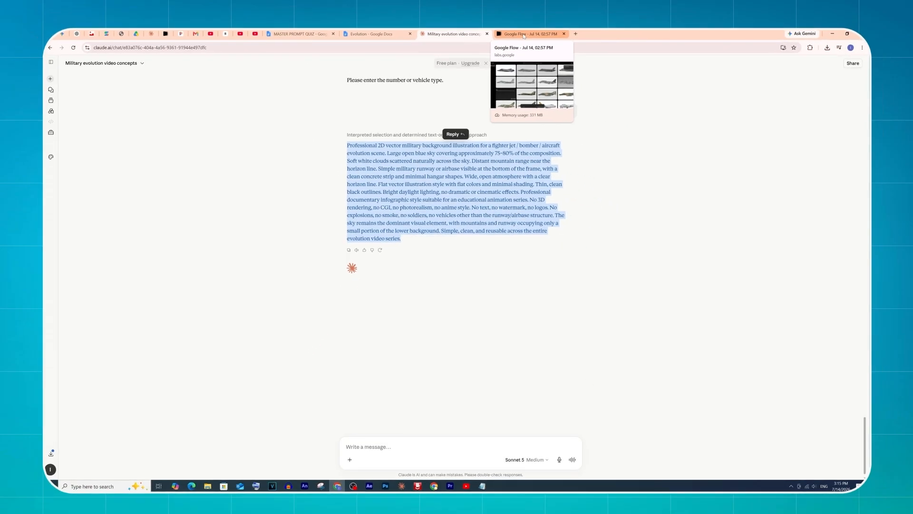
pyautogui.click(524, 36)
pyautogui.rightClick(409, 445)
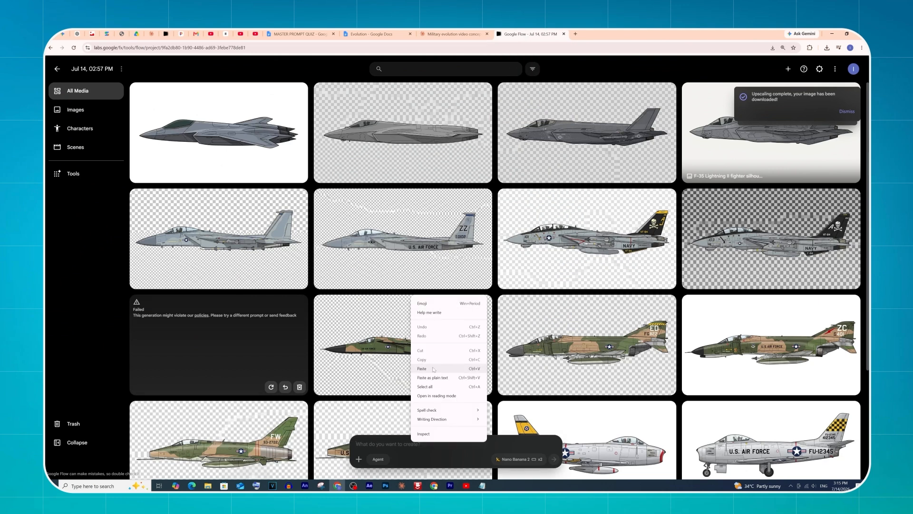
pyautogui.click(433, 368)
pyautogui.click(554, 459)
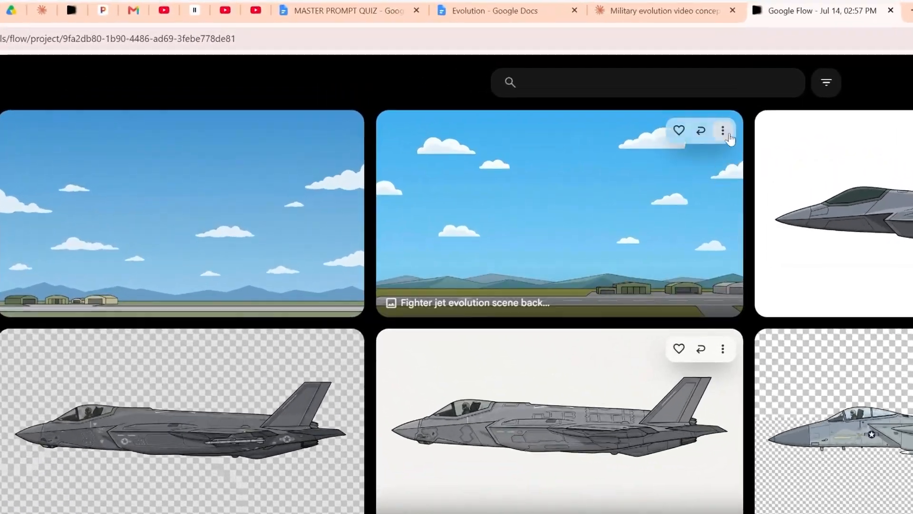
# Download both generated sky and airbase background images at 2K upscaled size.
pyautogui.click(587, 109)
pyautogui.moveTo(601, 180)
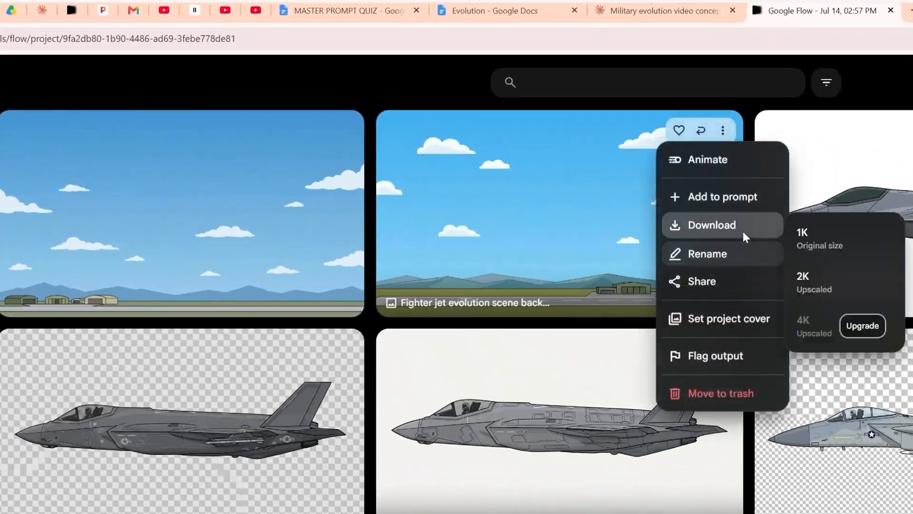
pyautogui.click(824, 286)
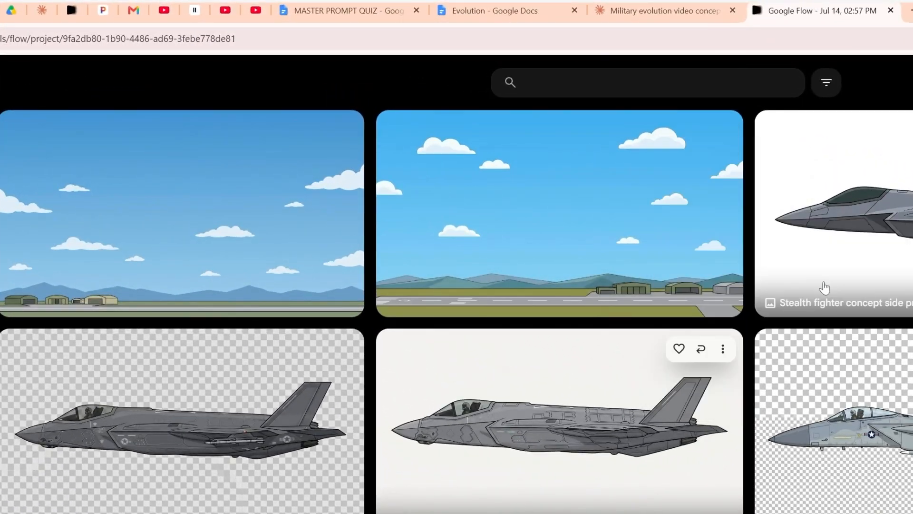
pyautogui.click(341, 130)
pyautogui.moveTo(363, 239)
pyautogui.click(449, 275)
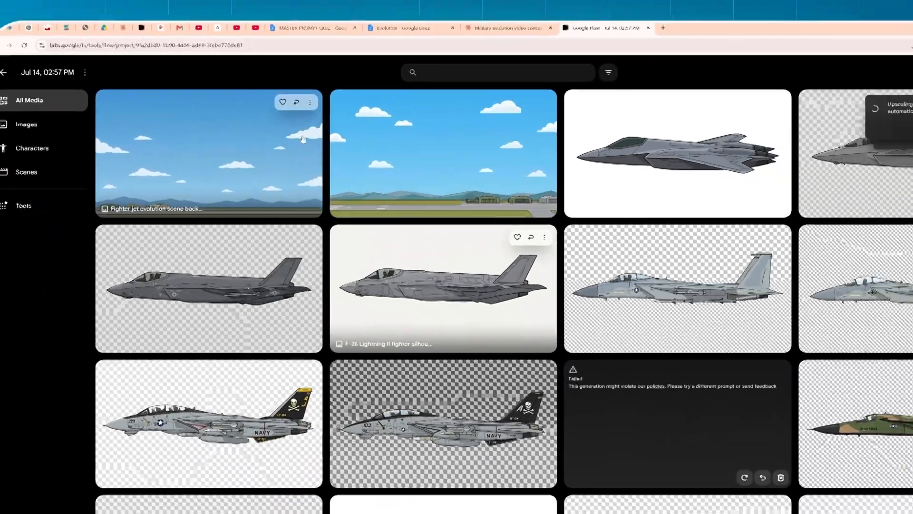
pyautogui.click(310, 101)
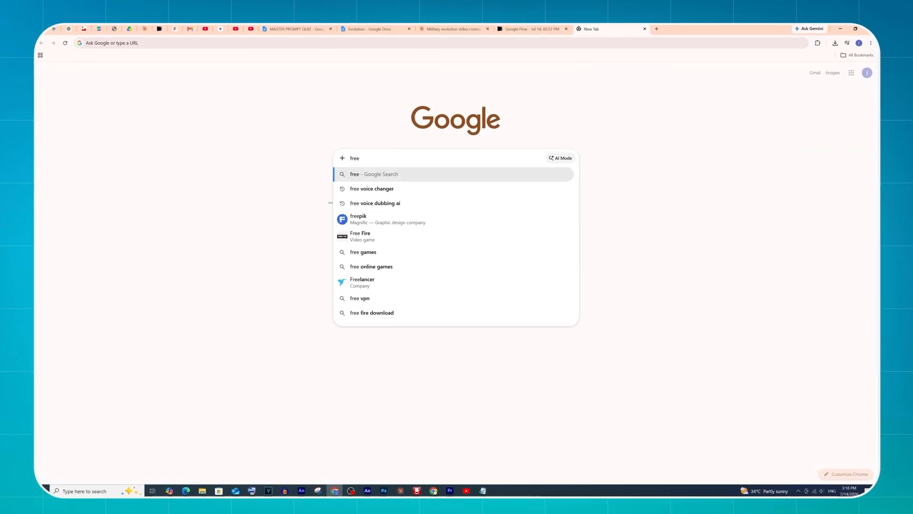
# Find the Freepik site (Magnific) through Google and search its images for "sky 2d background".
pyautogui.press('Return')
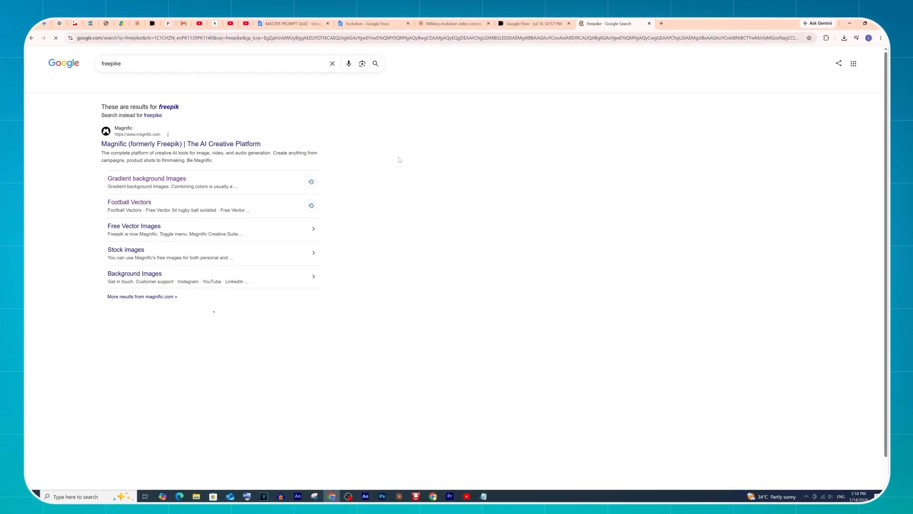
pyautogui.click(140, 143)
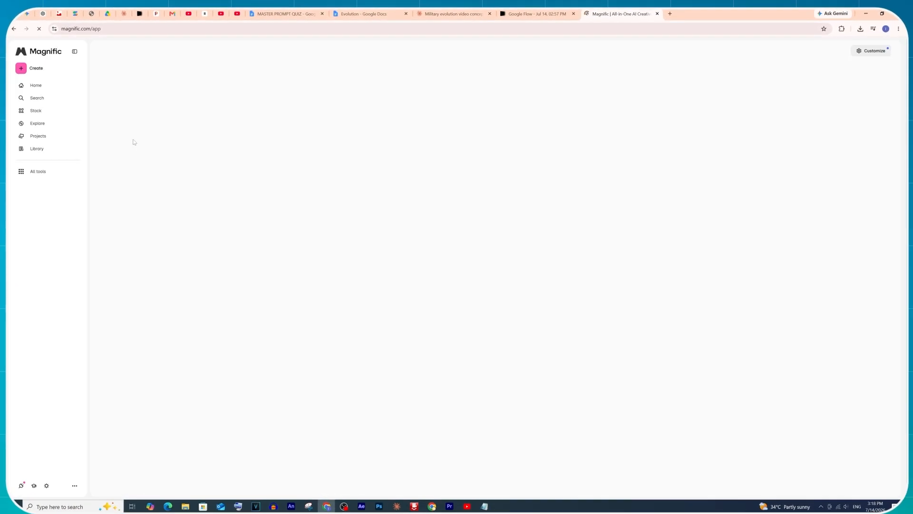
pyautogui.hotkey('ctrl', 'k')
pyautogui.write('sky 2d background')
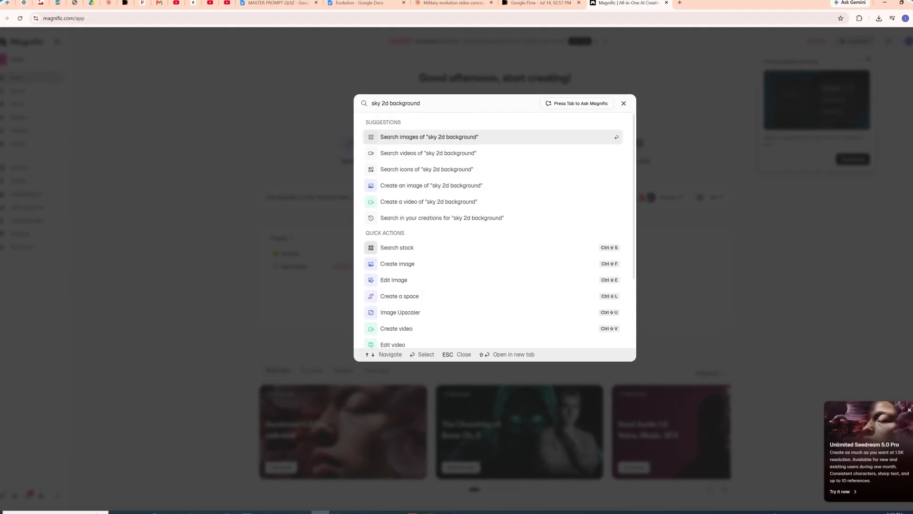
pyautogui.press('Return')
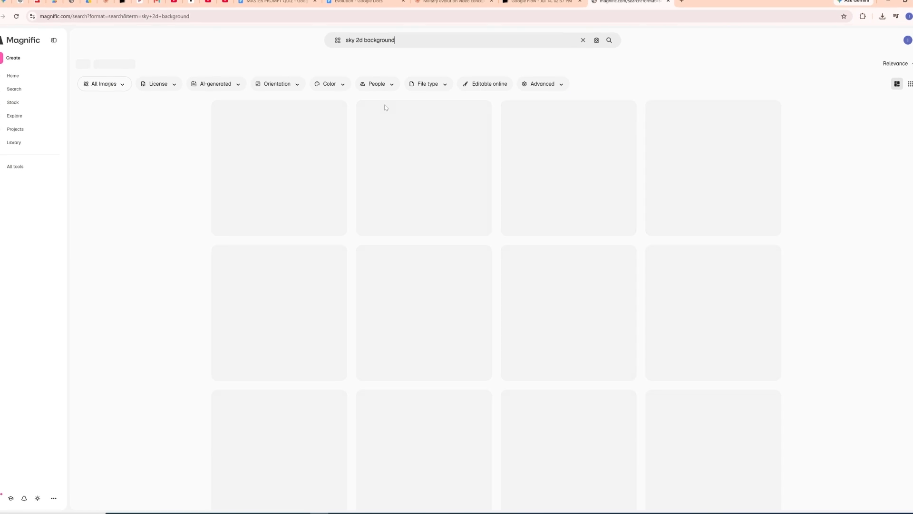
# Download the background with blue sky, soft white clouds and a green field from the image results.
pyautogui.scroll(-8, 806, 257)
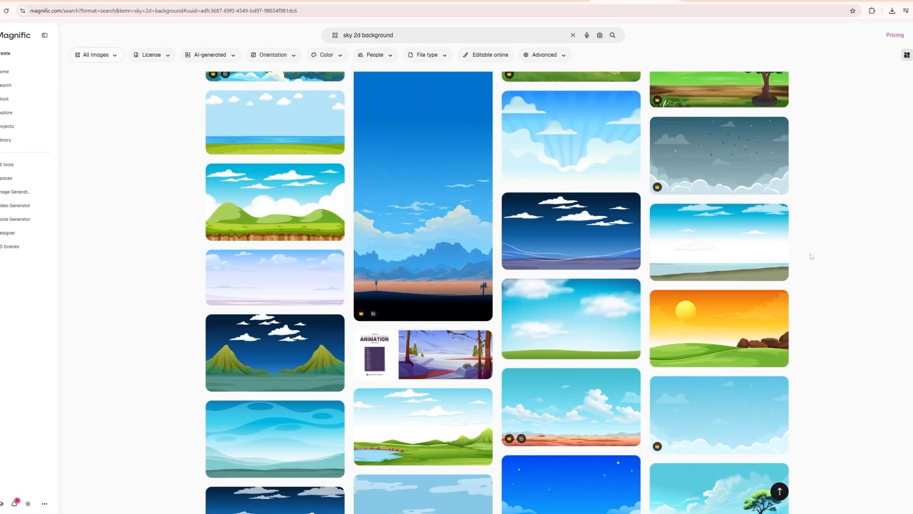
pyautogui.scroll(-2, 813, 256)
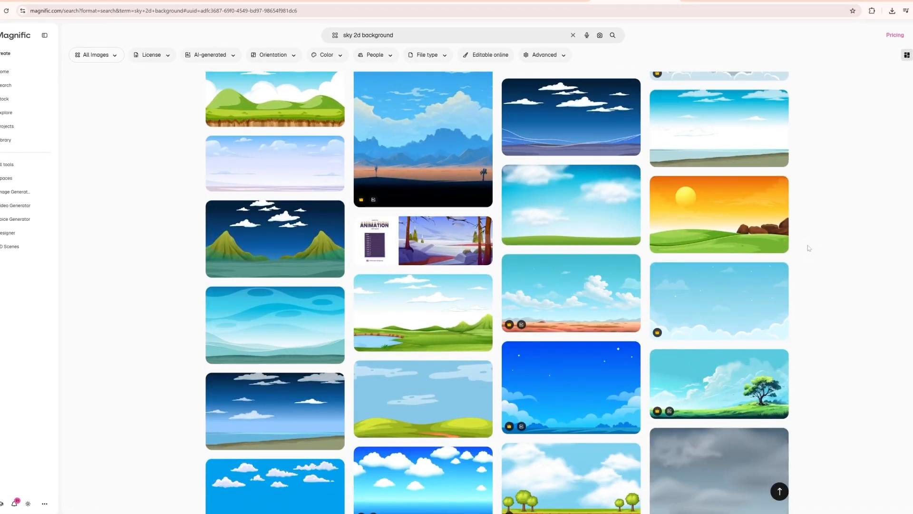
pyautogui.click(622, 179)
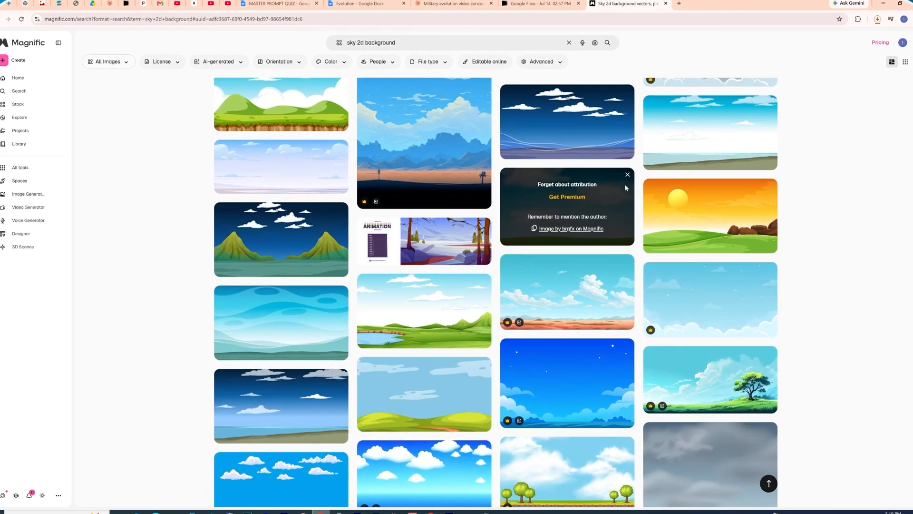
pyautogui.scroll(-6, 614, 286)
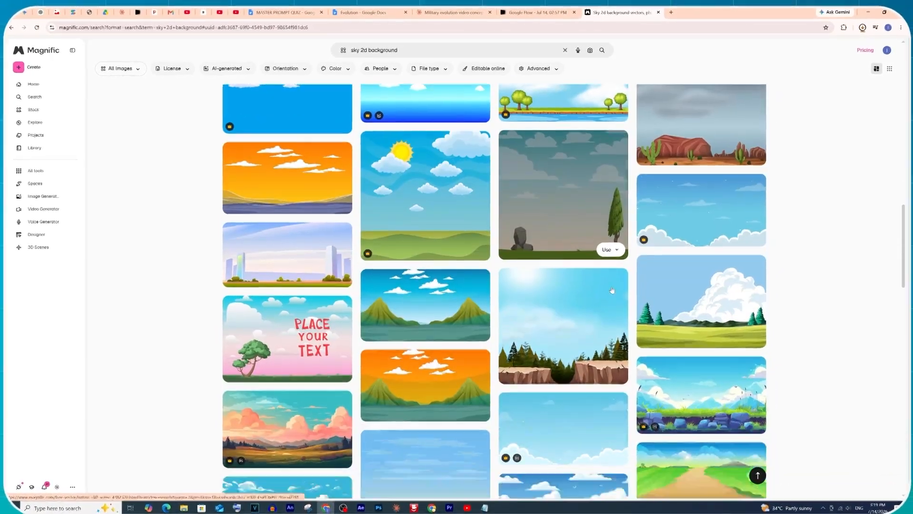
pyautogui.scroll(-2, 612, 291)
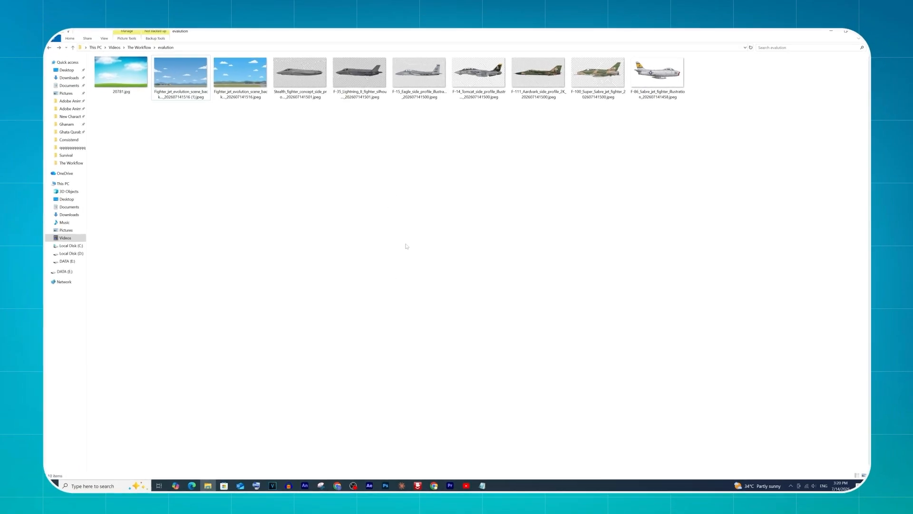
# Open 20781.jpg from the evalution folder in Photoshop and place the F-86 Sabre illustration on it at 100% scale.
pyautogui.moveTo(153, 98); pyautogui.dragTo(414, 373)
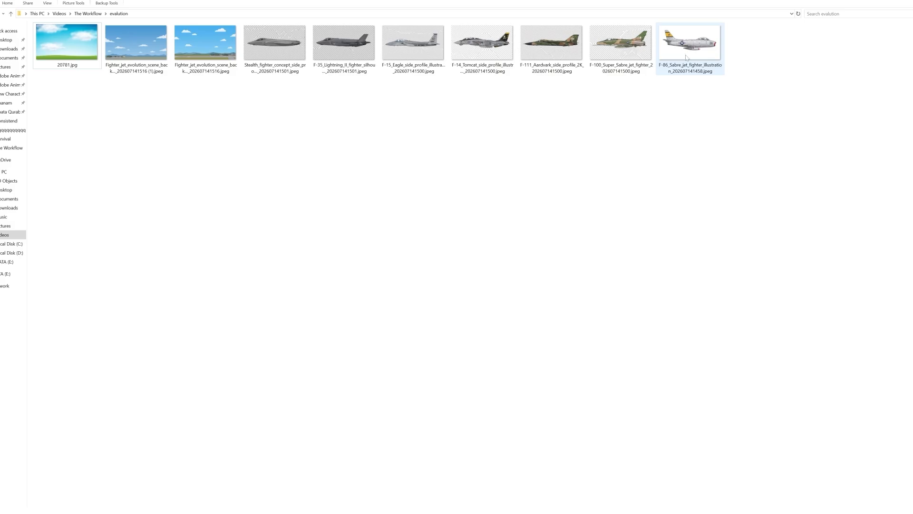
pyautogui.moveTo(678, 138); pyautogui.dragTo(384, 484)
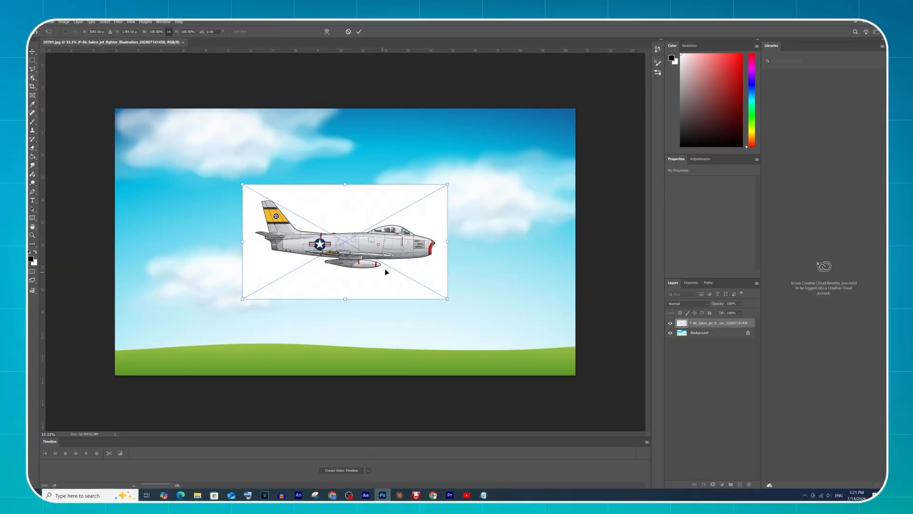
pyautogui.click(360, 31)
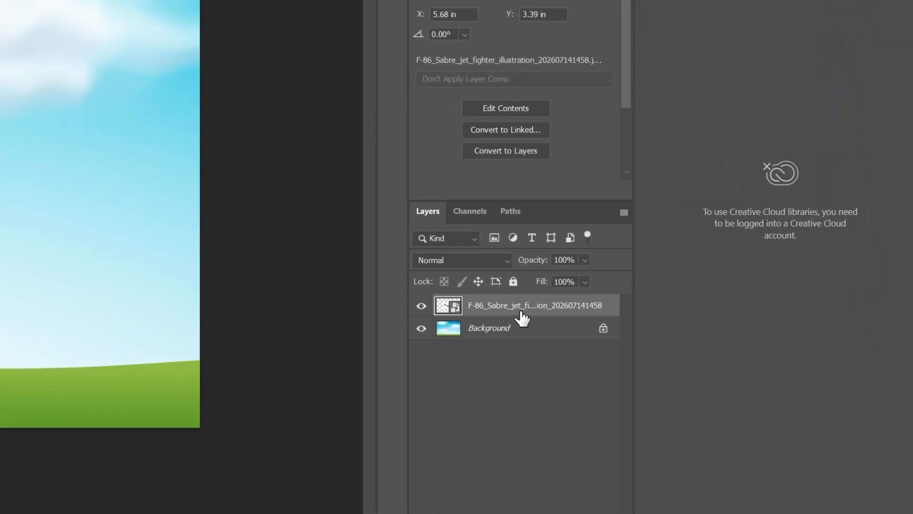
# Rasterize the placed F-86 Sabre layer and select the jet with the Object Selection tool.
pyautogui.rightClick(528, 314)
pyautogui.click(575, 261)
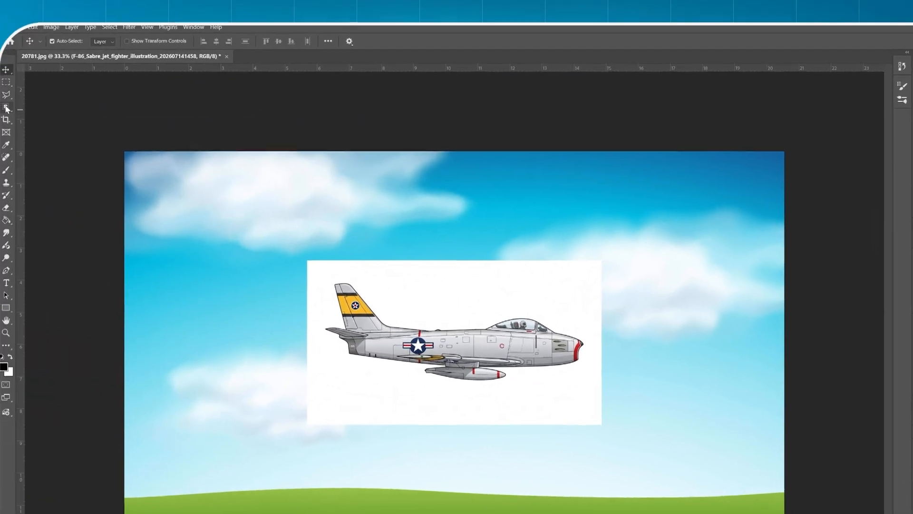
pyautogui.click(21, 113)
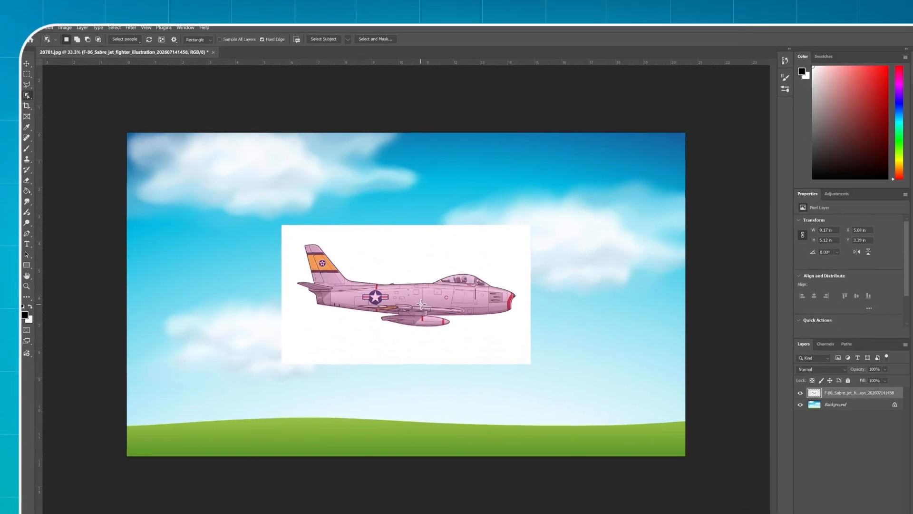
pyautogui.click(421, 305)
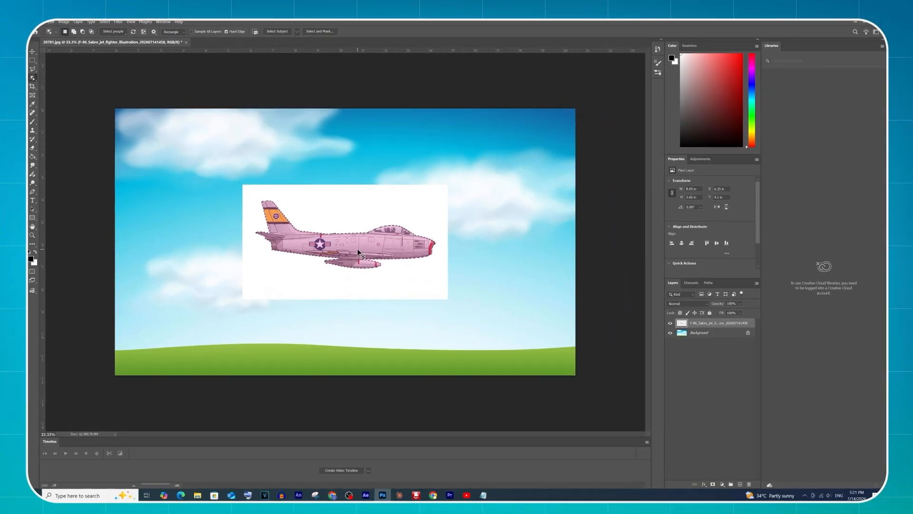
# Cut the selected jet and paste it onto its own layer, and delete the leftover white F-86 Sabre layer.
pyautogui.hotkey('ctrl', 'x')
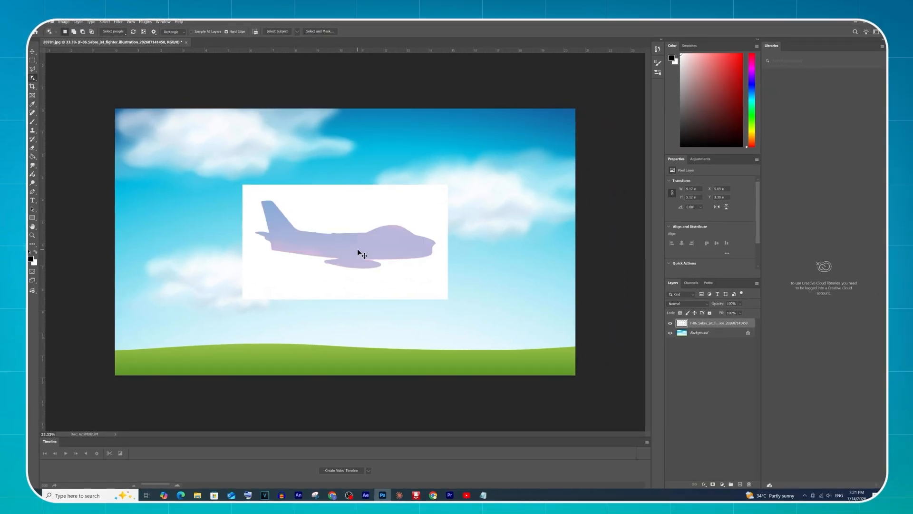
pyautogui.hotkey('ctrl', 'v')
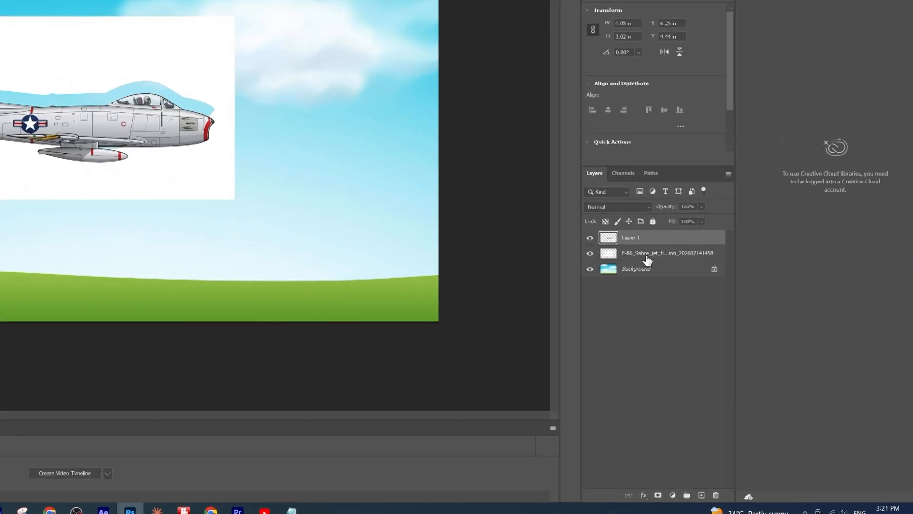
pyautogui.click(647, 259)
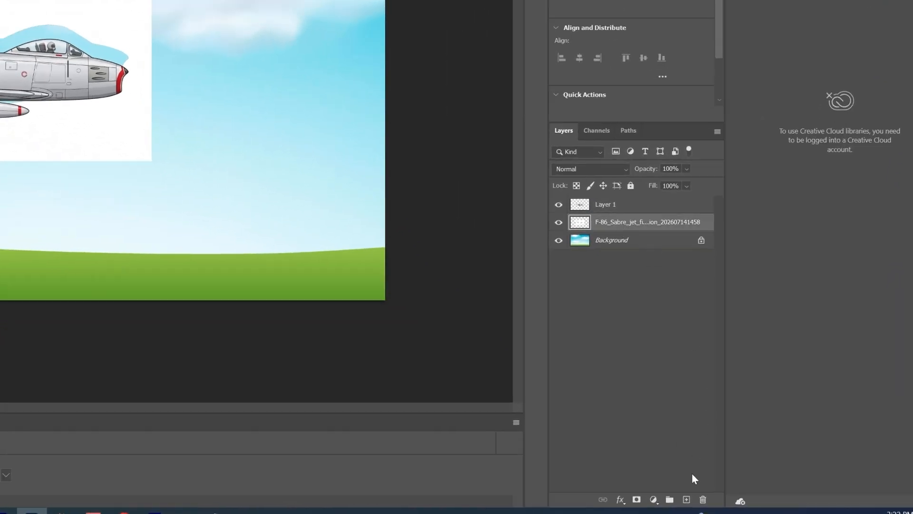
pyautogui.press('Return')
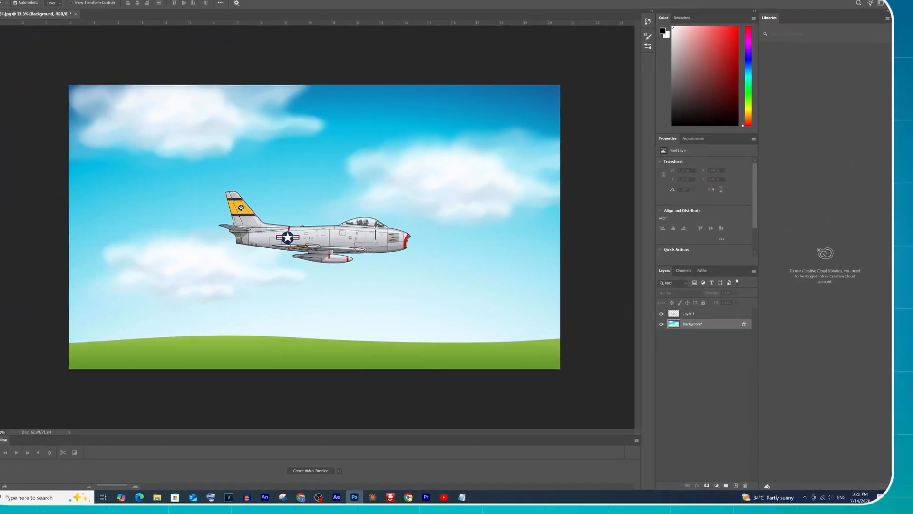
# Flip the F-86 Sabre horizontally so it faces left, scale it down and position it near the centre of the sky.
pyautogui.click(263, 219)
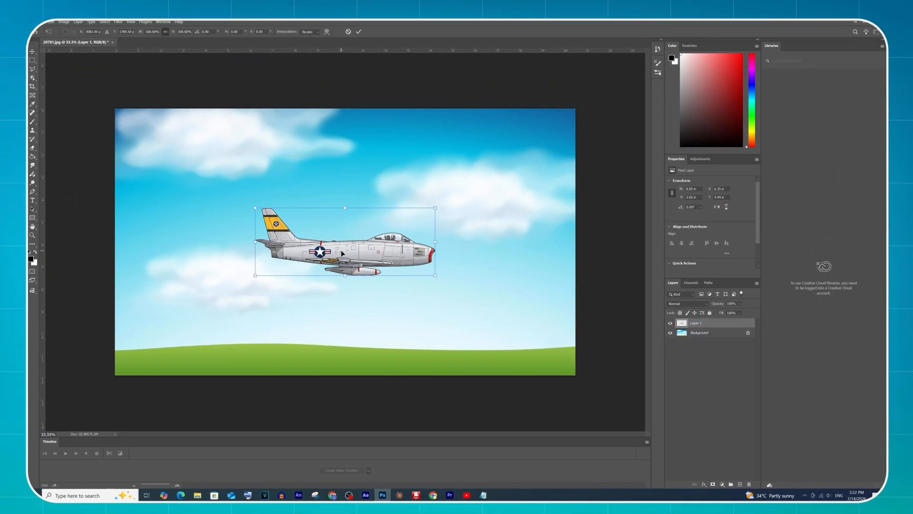
pyautogui.rightClick(341, 254)
pyautogui.click(366, 362)
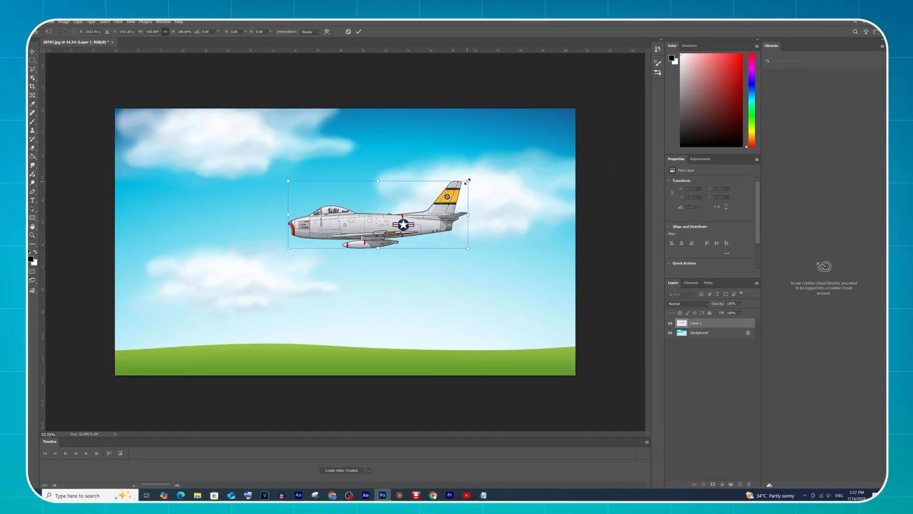
pyautogui.moveTo(467, 180); pyautogui.dragTo(416, 200)
pyautogui.moveTo(380, 232); pyautogui.dragTo(393, 255)
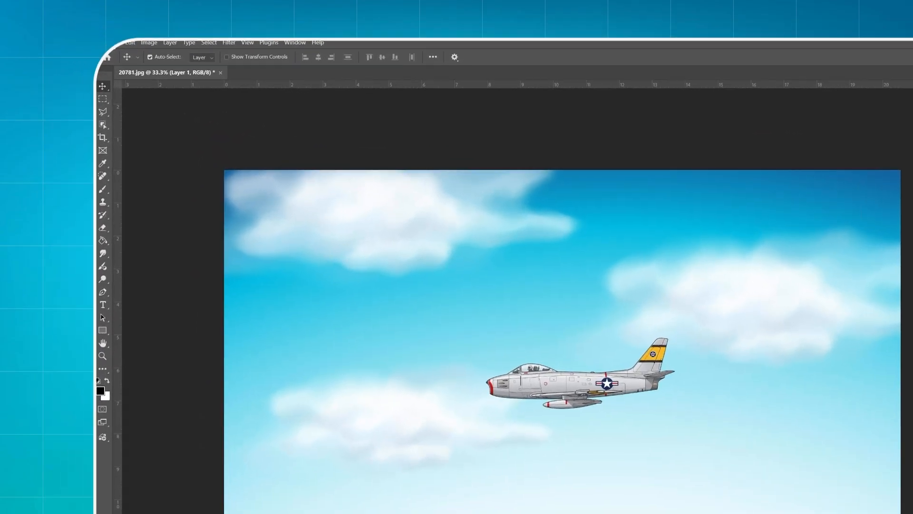
# Export the F-86 Sabre scene as a JPG named 1 to the evalution folder.
pyautogui.hotkey('alt', 'f')
pyautogui.moveTo(145, 190)
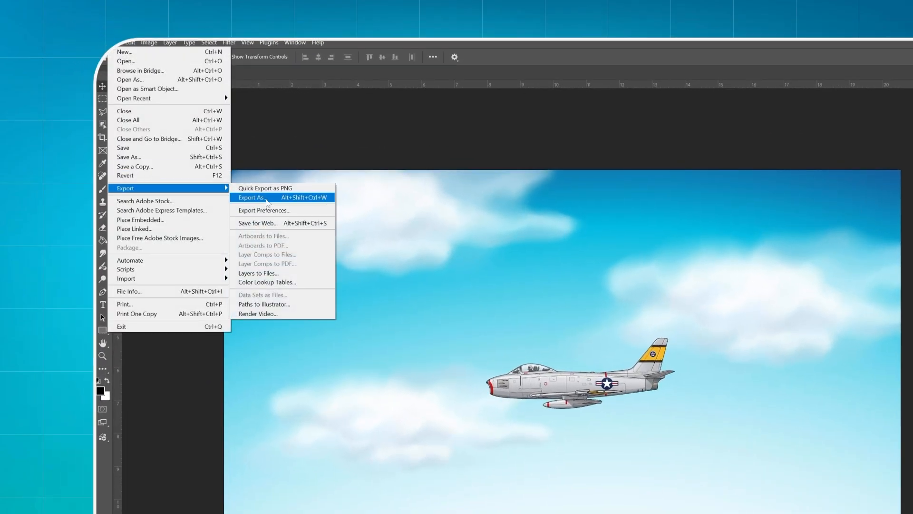
pyautogui.click(266, 199)
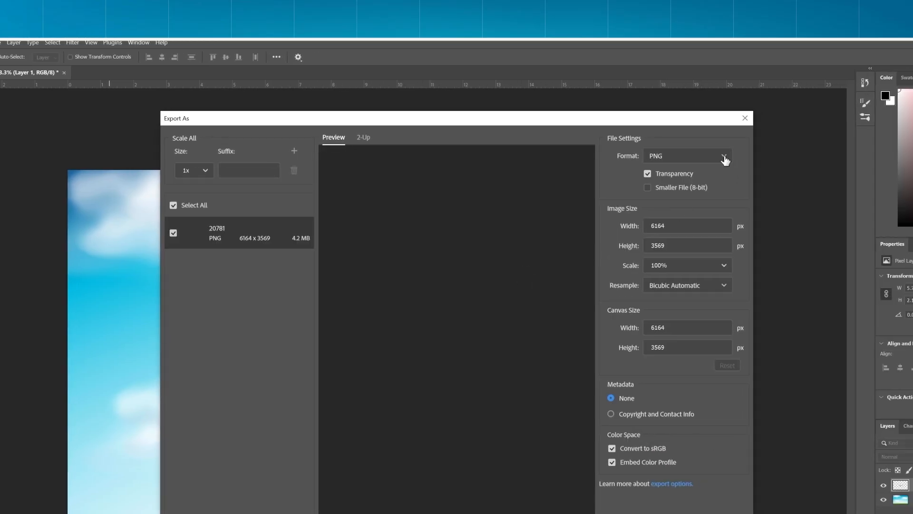
pyautogui.click(725, 157)
pyautogui.click(666, 189)
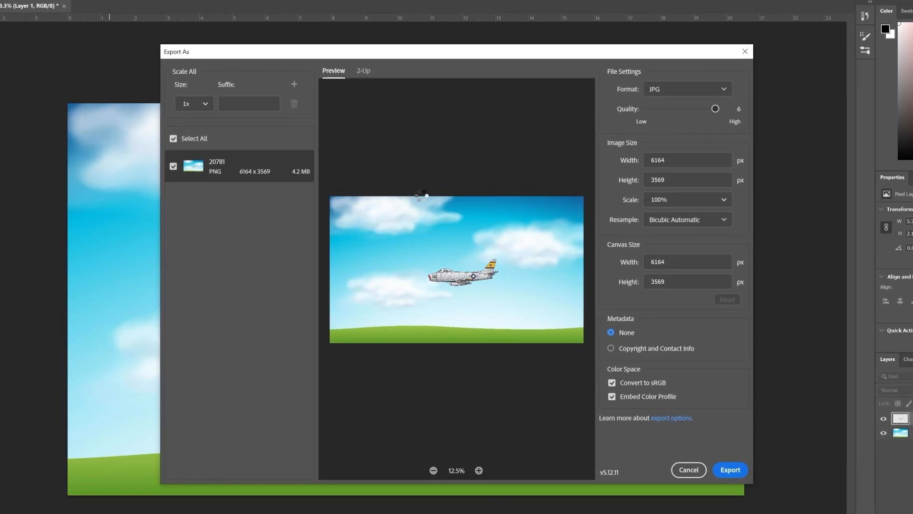
pyautogui.click(724, 469)
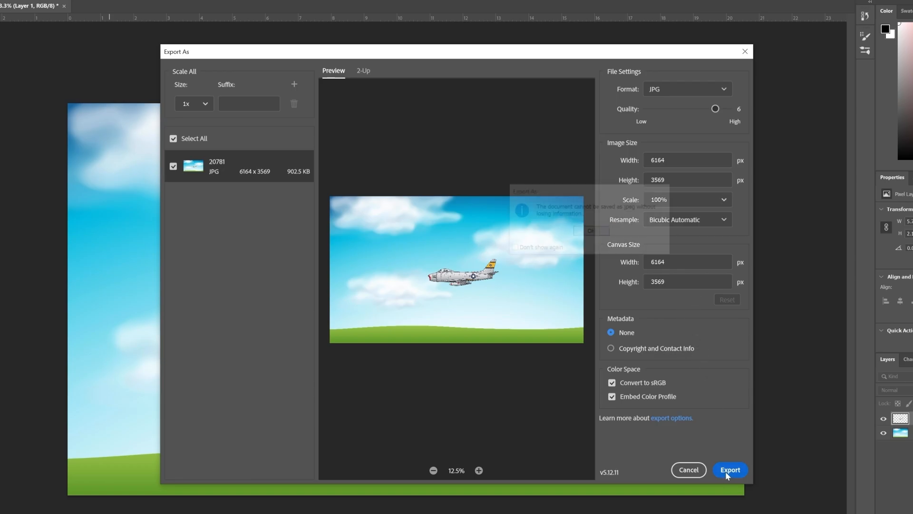
pyautogui.click(602, 233)
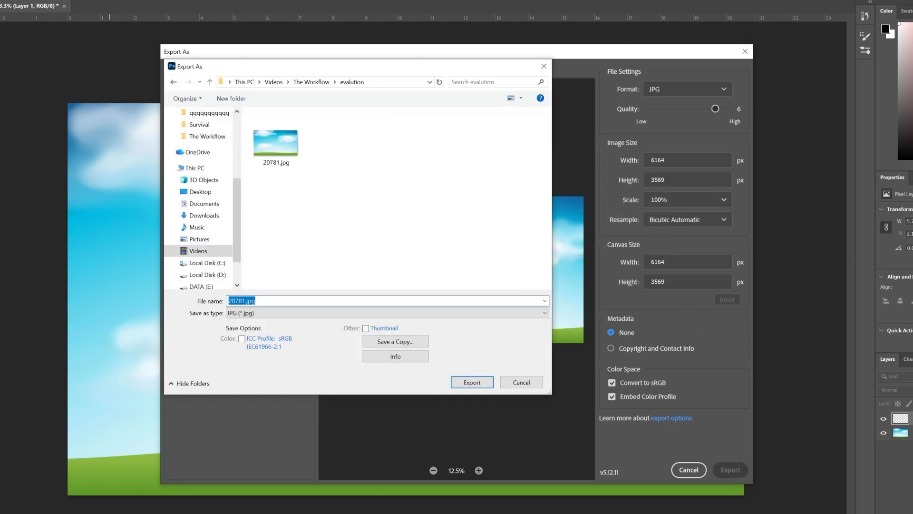
pyautogui.press('Return')
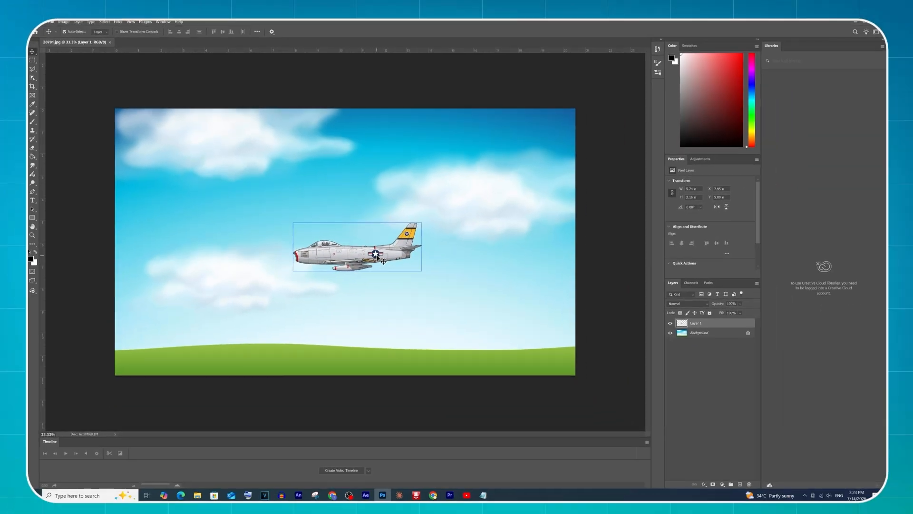
# Delete the F-86 Sabre layer and place the F-100 Super Sabre illustration on the sky background at 100% scale.
pyautogui.press('Delete')
pyautogui.click(197, 494)
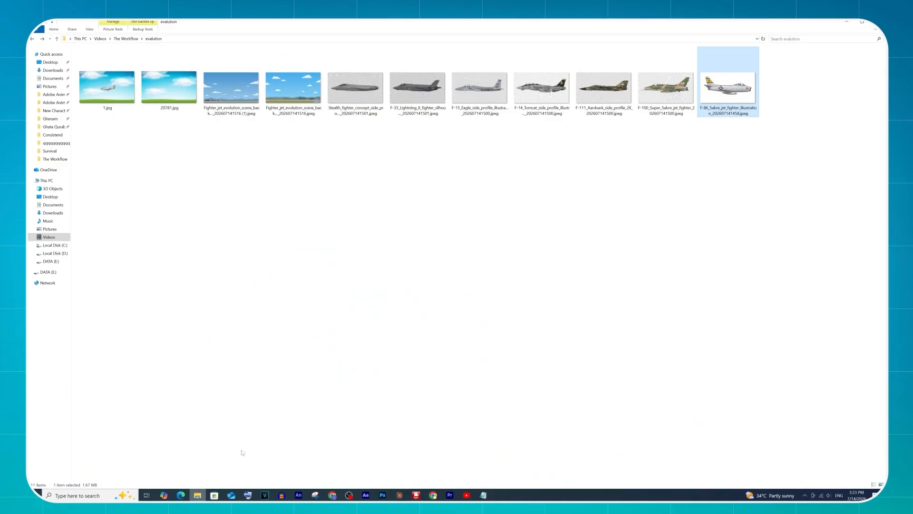
pyautogui.moveTo(666, 88); pyautogui.dragTo(432, 287)
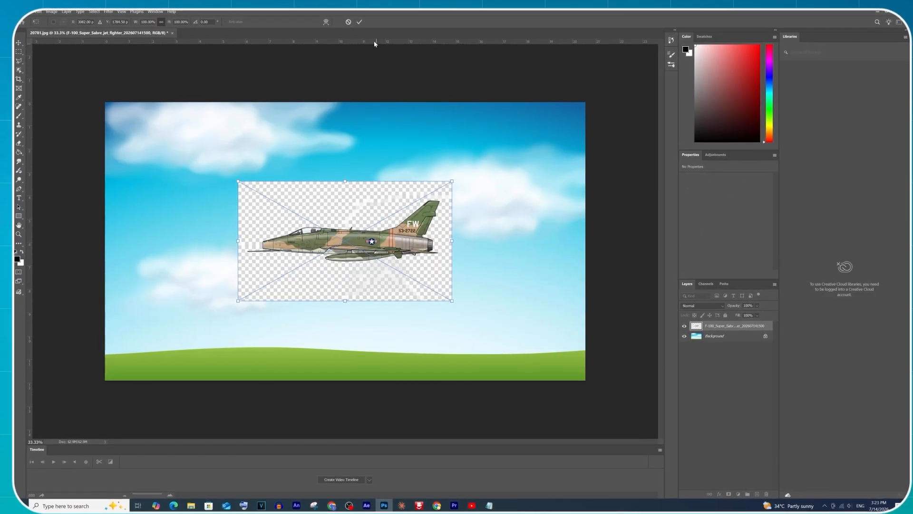
pyautogui.click(359, 22)
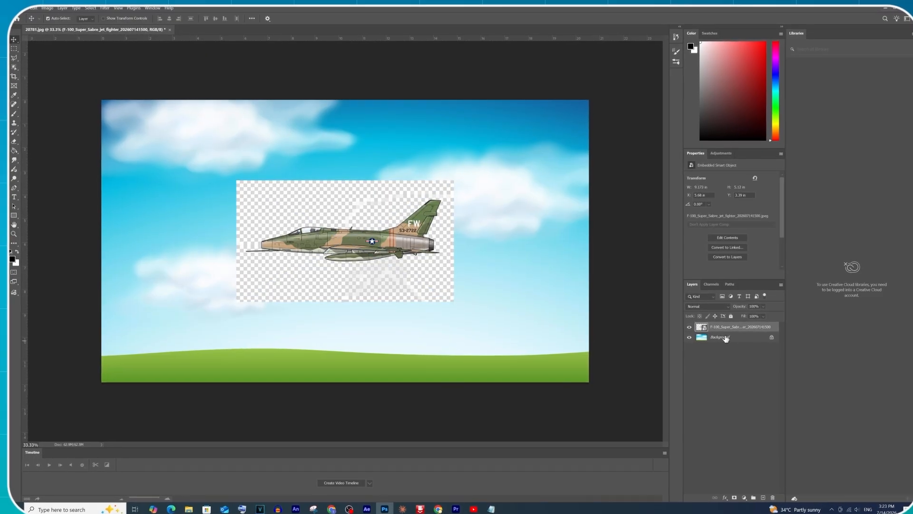
# Rasterize the F-100 Super Sabre layer to cut the jet onto its own layer, and delete the leftover checkered layer.
pyautogui.rightClick(713, 327)
pyautogui.click(733, 306)
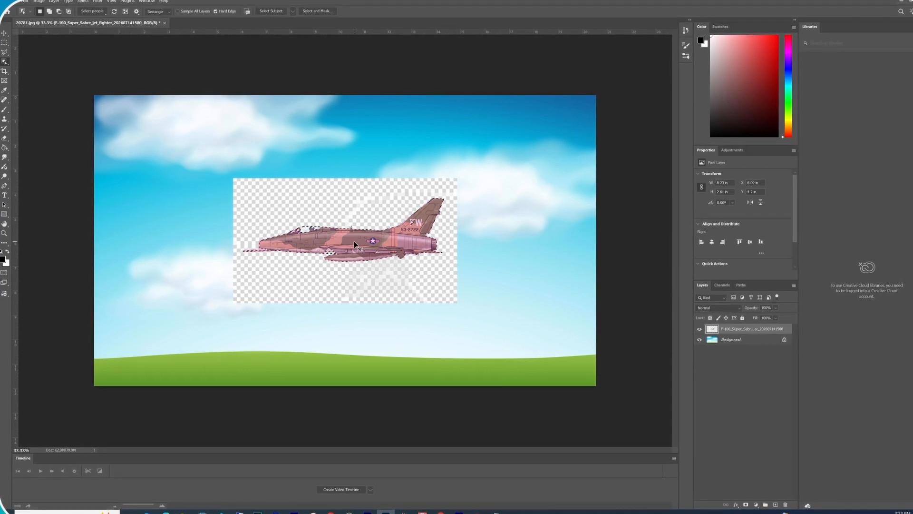
pyautogui.press('Delete')
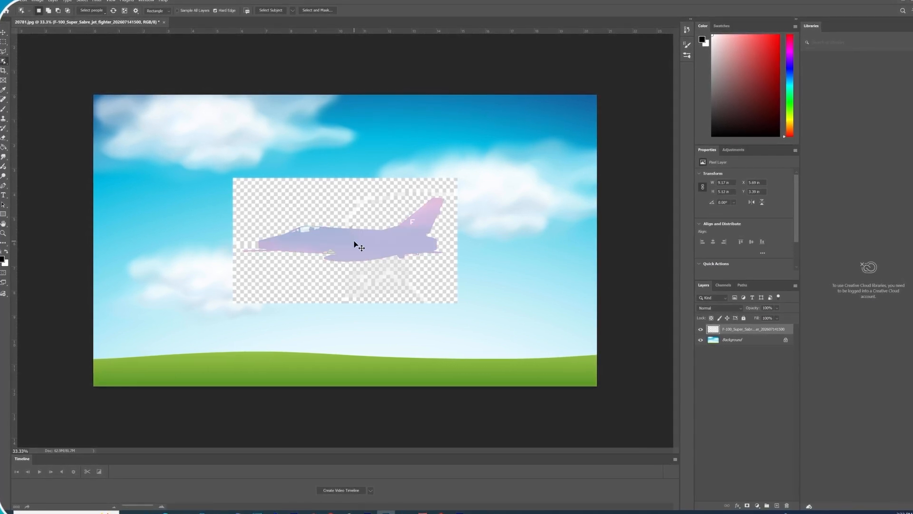
pyautogui.hotkey('ctrl', 'shift', 'v')
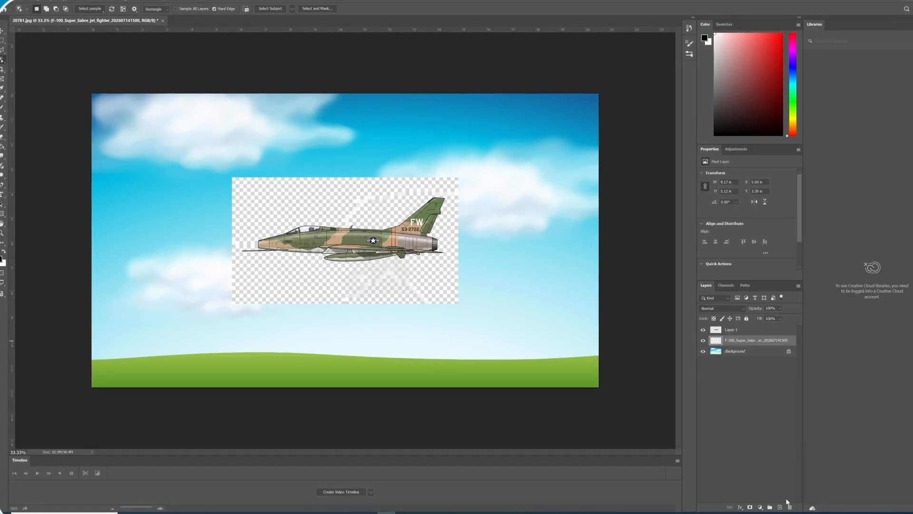
pyautogui.click(470, 190)
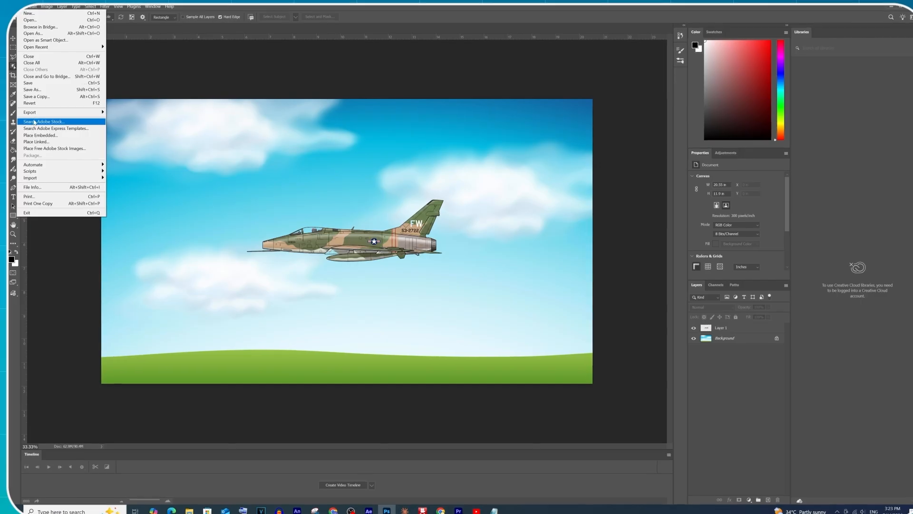
# Export the F-100 Super Sabre scene as a JPG named 2 to the evalution folder.
pyautogui.click(126, 120)
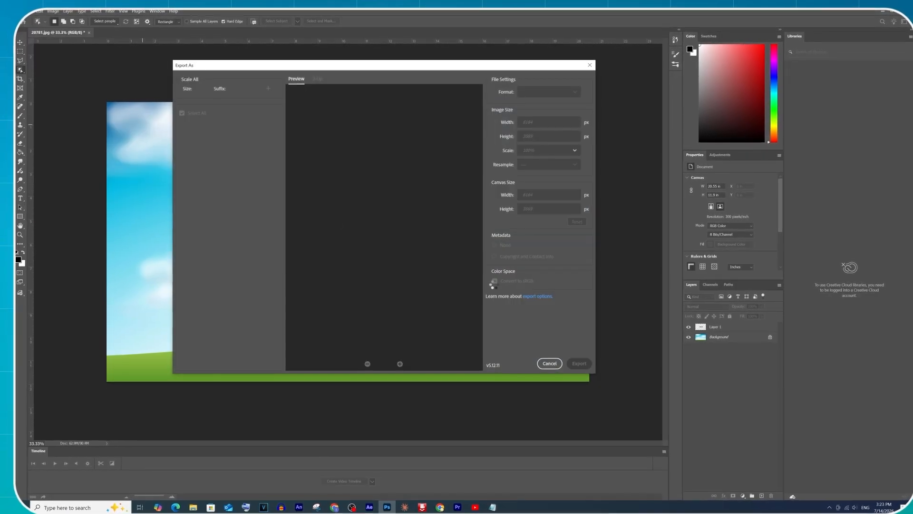
pyautogui.click(578, 362)
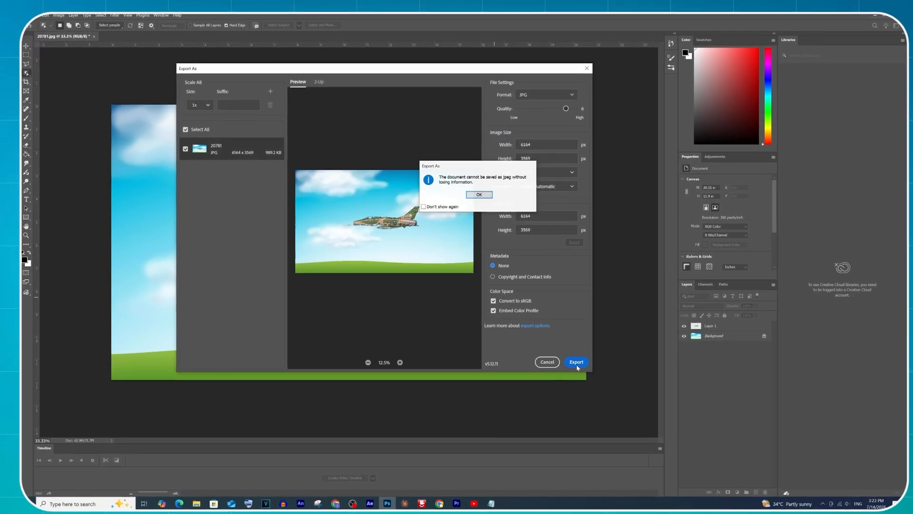
pyautogui.click(475, 194)
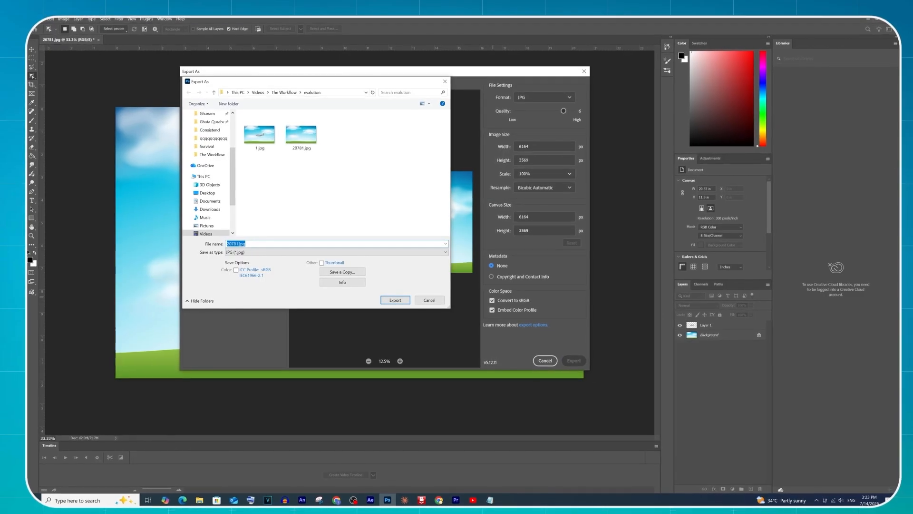
pyautogui.write('2')
pyautogui.click(395, 300)
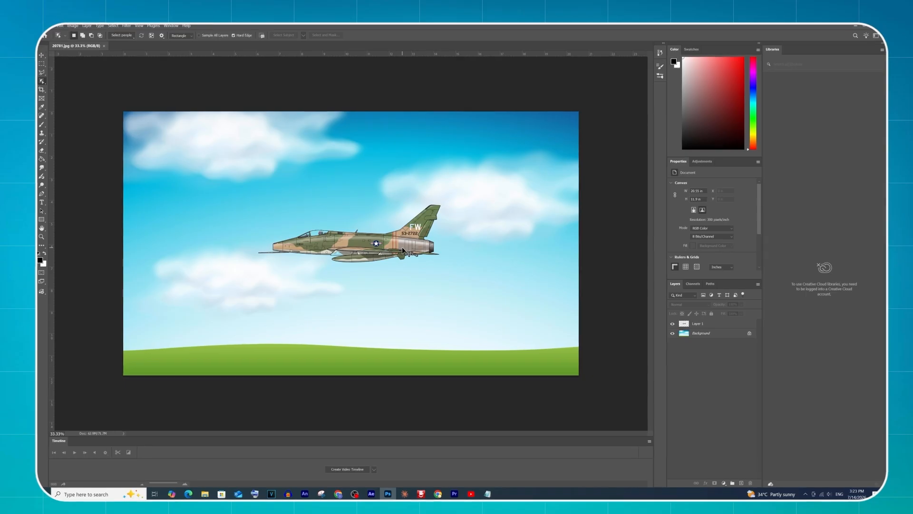
# Delete the F-100 Super Sabre layer and place the F-111 Aardvark illustration on the sky background.
pyautogui.press('Delete')
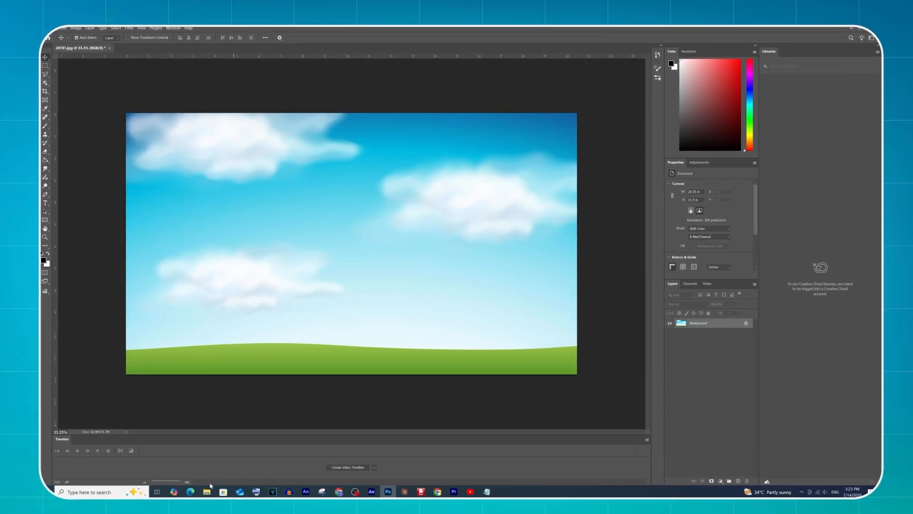
pyautogui.click(206, 491)
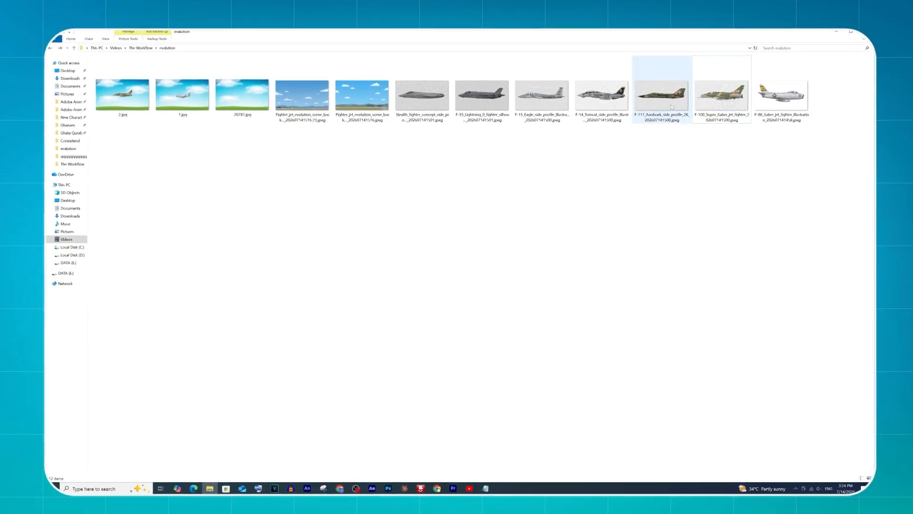
pyautogui.moveTo(385, 482); pyautogui.dragTo(429, 280)
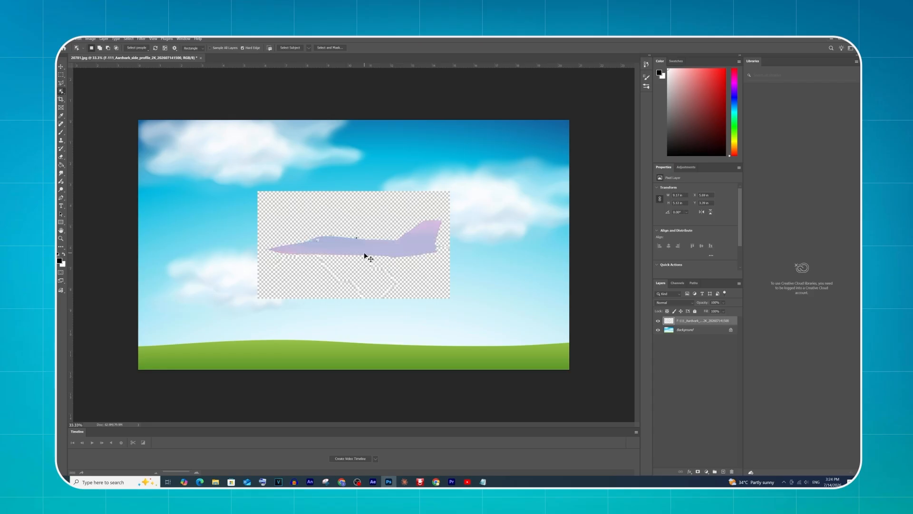
# Paste the cut F-111 Aardvark onto its own layer and delete the leftover checkered F-111 layer.
pyautogui.click(732, 471)
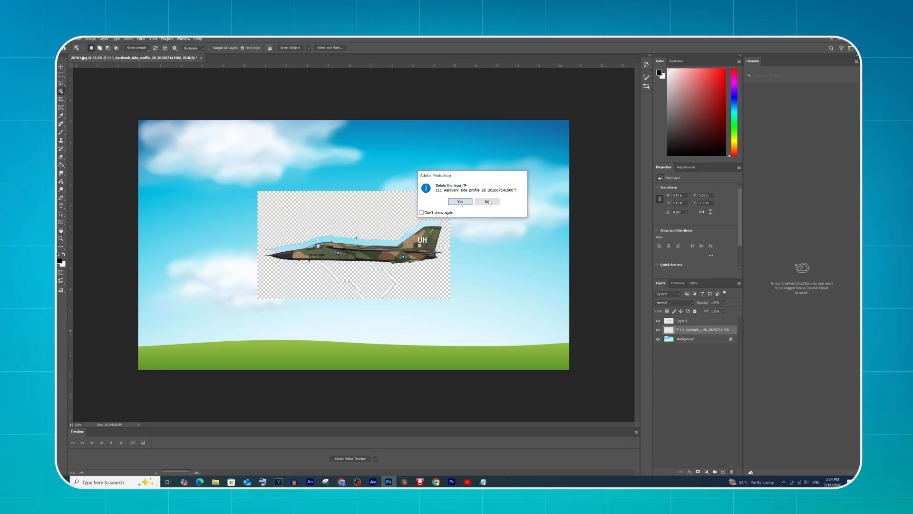
pyautogui.click(460, 201)
# Export the F-111 Aardvark scene as a JPG named 3 to the evalution folder.
pyautogui.hotkey('alt', 'f')
pyautogui.moveTo(95, 130)
pyautogui.click(160, 135)
pyautogui.press('Return')
pyautogui.press('Return')
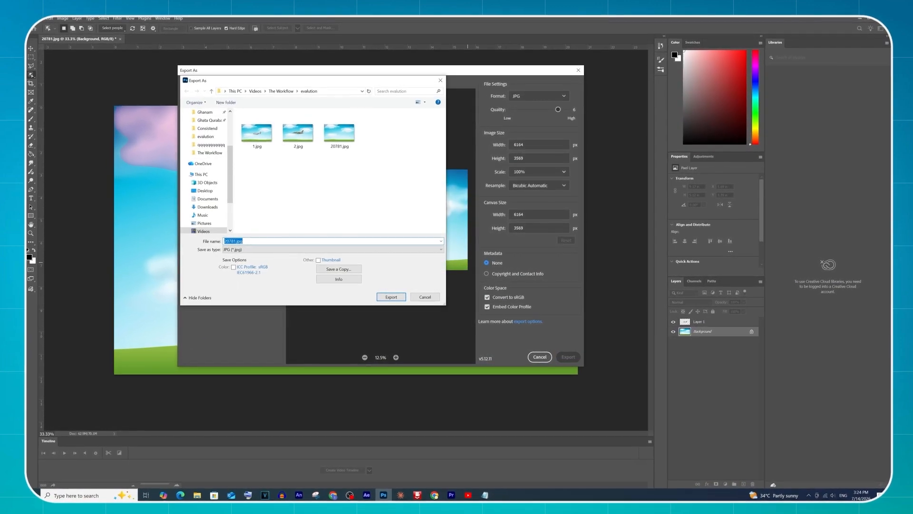
pyautogui.click(391, 297)
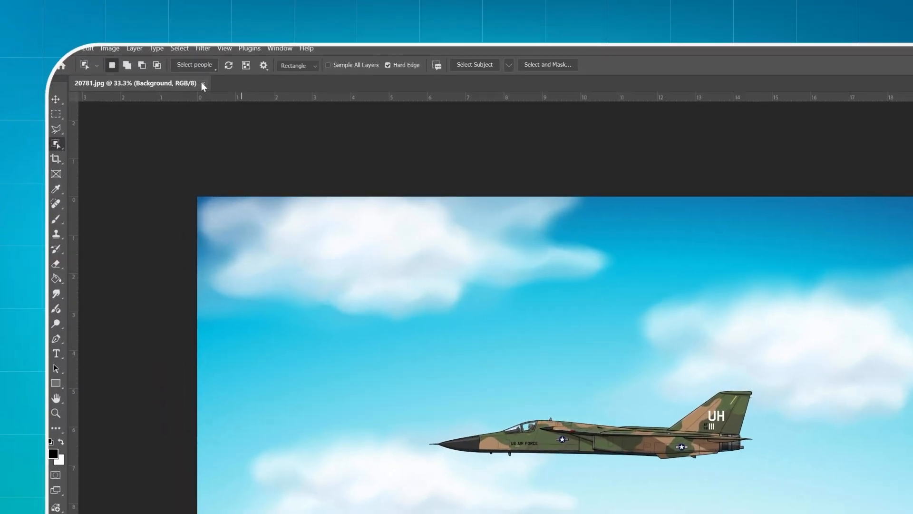
pyautogui.click(182, 71)
pyautogui.click(678, 286)
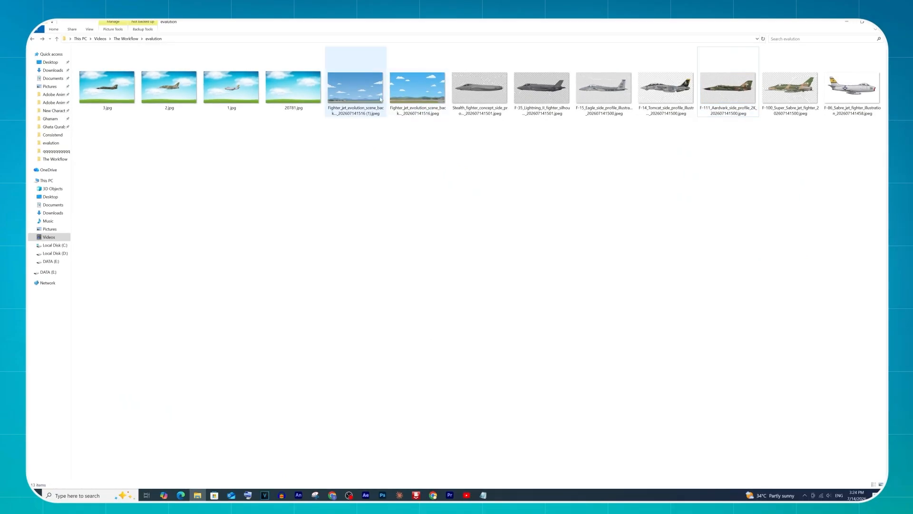
pyautogui.moveTo(387, 473); pyautogui.dragTo(351, 350)
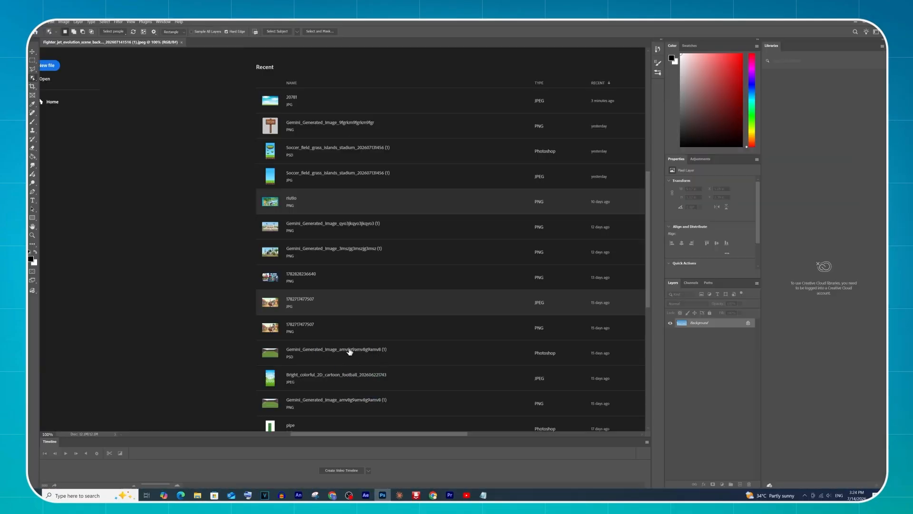
# Place the F-14 Tomcat illustration on the airbase background, scaled to about 64% and positioned near the centre of the sky.
pyautogui.click(196, 496)
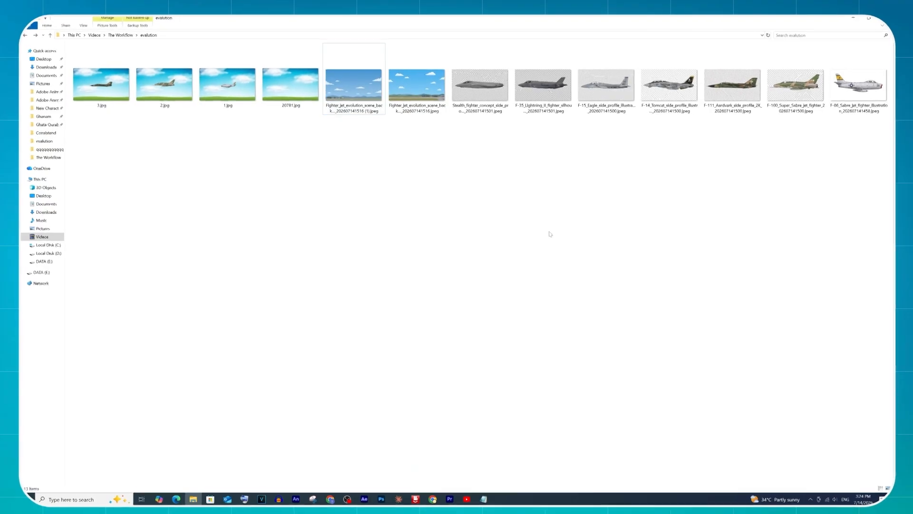
pyautogui.moveTo(666, 87); pyautogui.dragTo(407, 260)
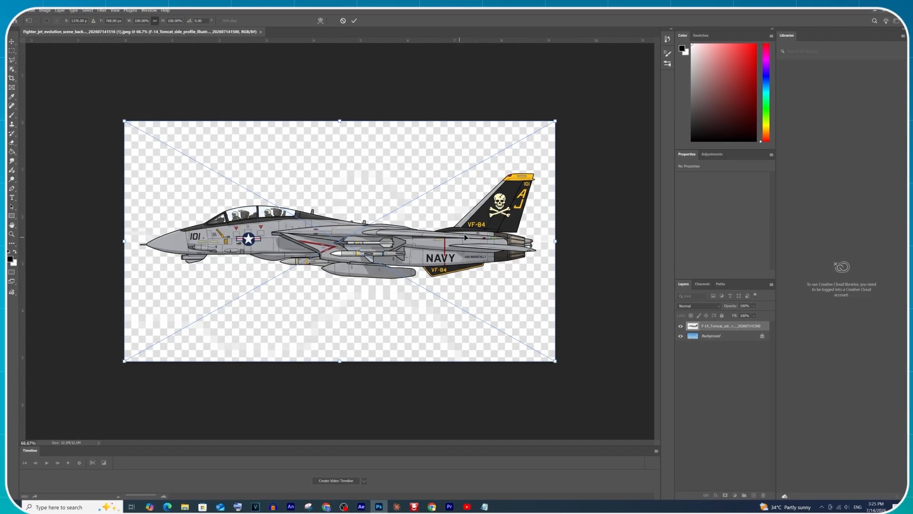
pyautogui.moveTo(554, 122); pyautogui.dragTo(401, 204)
pyautogui.moveTo(309, 285); pyautogui.dragTo(396, 238)
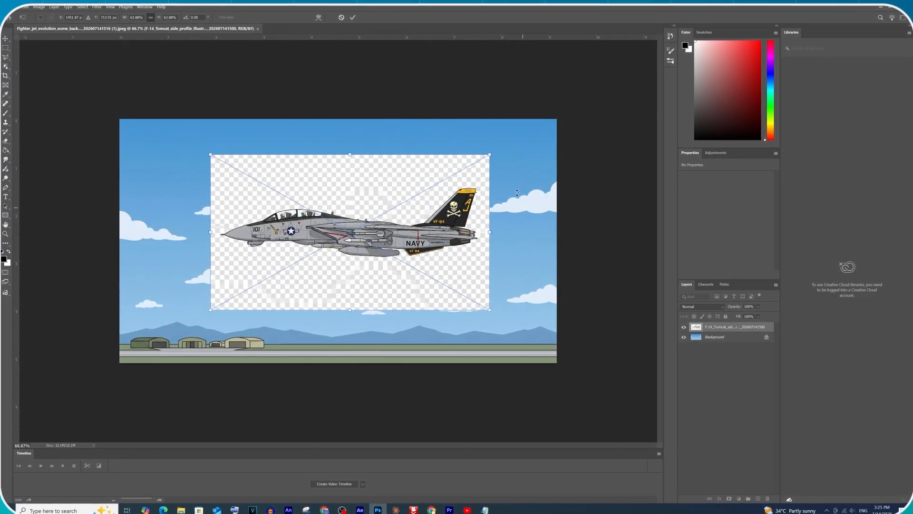
pyautogui.click(352, 17)
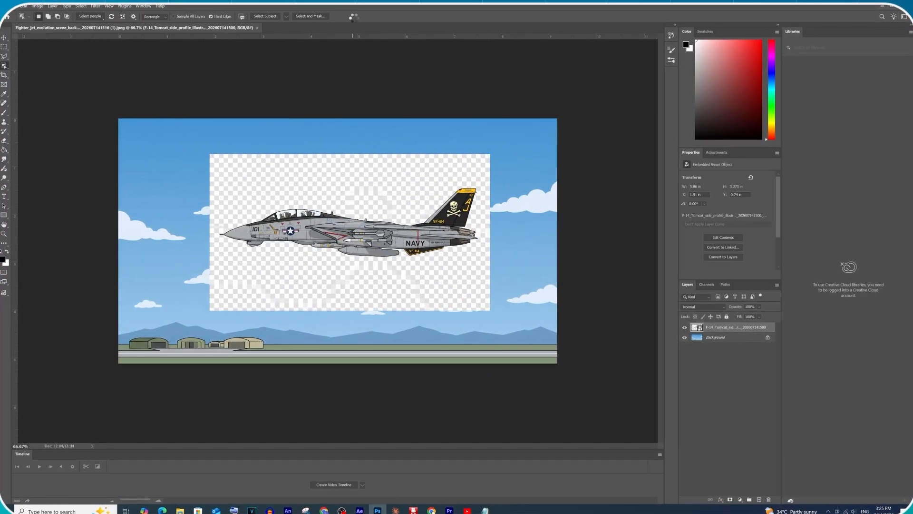
# Rasterize the placed F-14 Tomcat layer and select the jet with the Object Selection tool.
pyautogui.rightClick(725, 329)
pyautogui.click(751, 301)
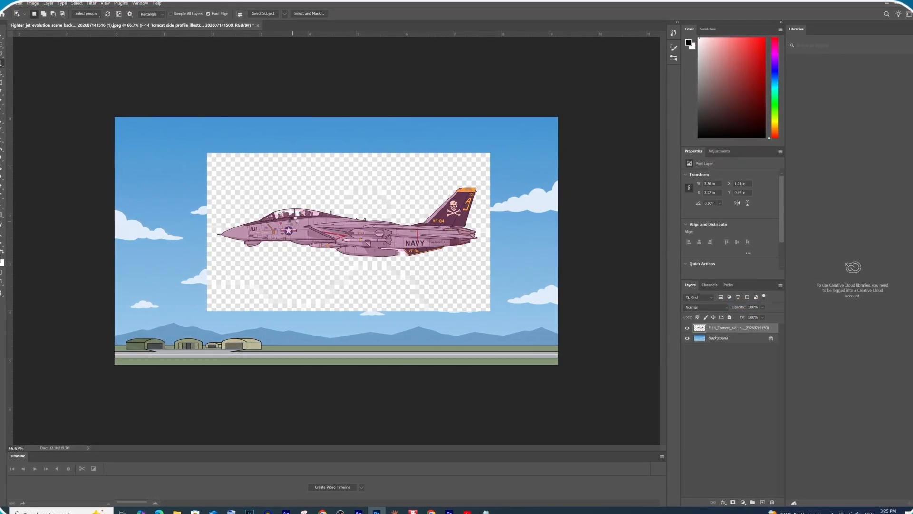
pyautogui.click(346, 230)
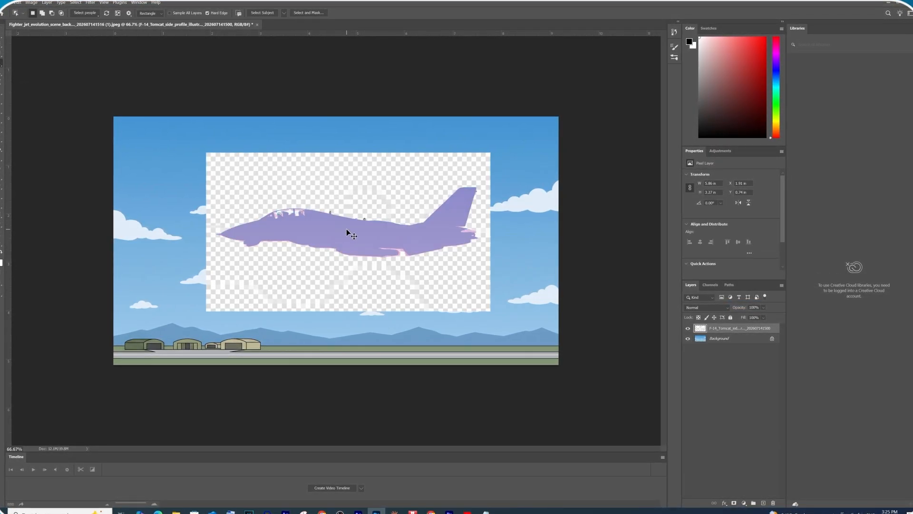
# Cut the selected F-14 Tomcat and paste it onto its own layer, and delete the leftover checkered F-14 layer.
pyautogui.hotkey('ctrl', 'x')
pyautogui.hotkey('ctrl', 'v')
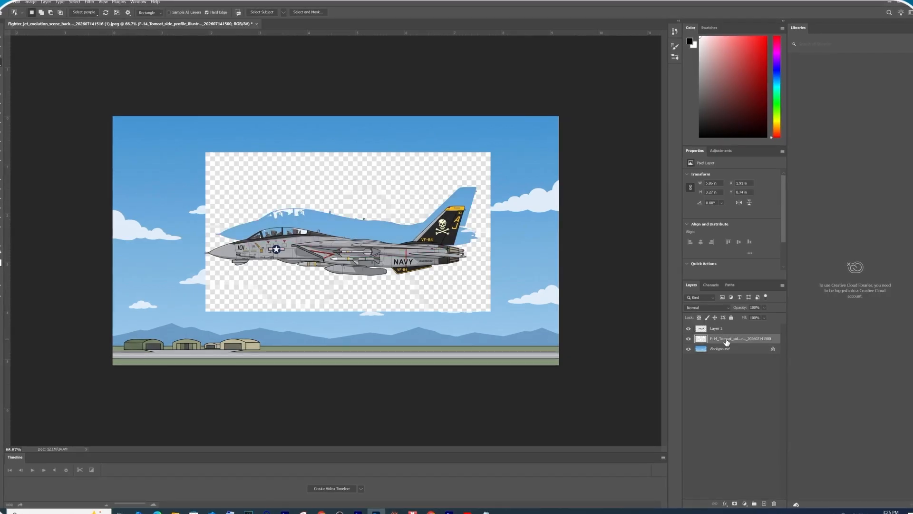
pyautogui.click(773, 502)
pyautogui.click(461, 191)
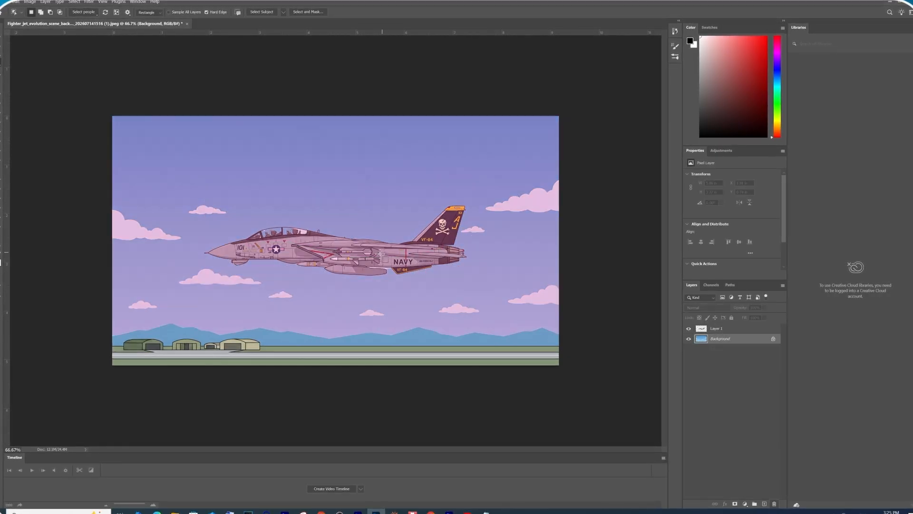
# Move the F-14 Tomcat slightly up in the sky and unlock the Background layer.
pyautogui.press('v')
pyautogui.moveTo(395, 256); pyautogui.dragTo(396, 238)
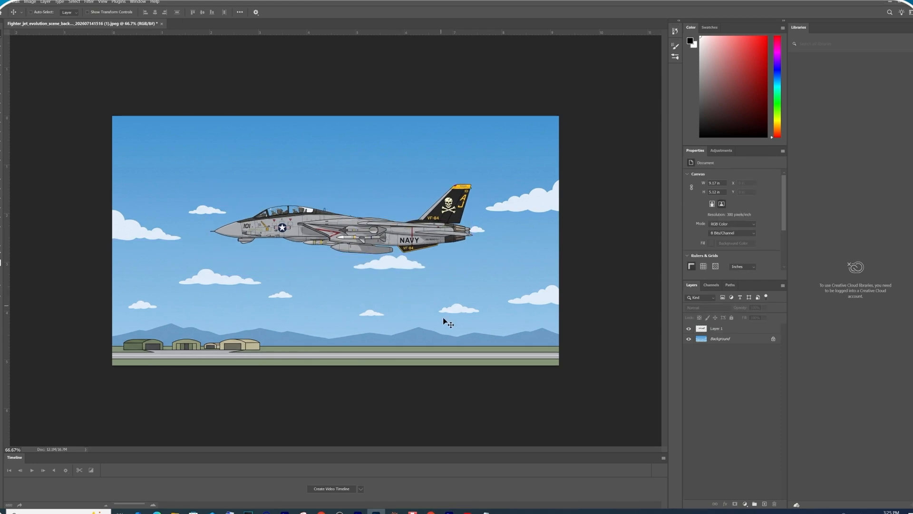
pyautogui.click(773, 340)
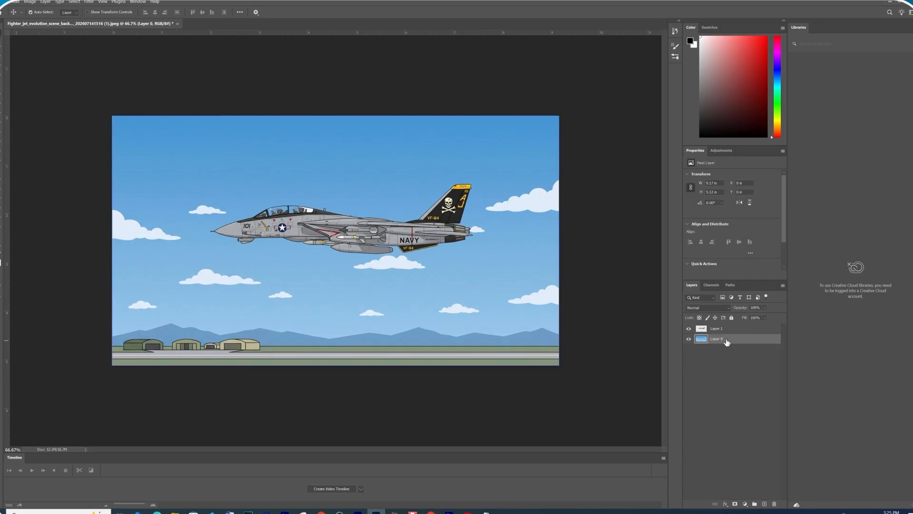
# Enlarge the airbase background layer to about 11.12 × 6.21 in and shift it so it overfills the canvas.
pyautogui.hotkey('ctrl', 't')
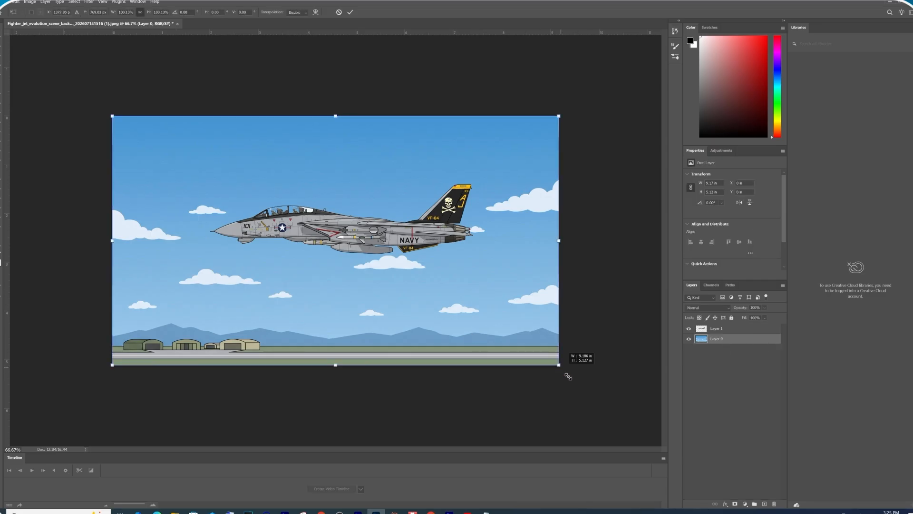
pyautogui.moveTo(559, 365); pyautogui.dragTo(653, 418)
pyautogui.moveTo(527, 368); pyautogui.dragTo(433, 246)
pyautogui.click(350, 12)
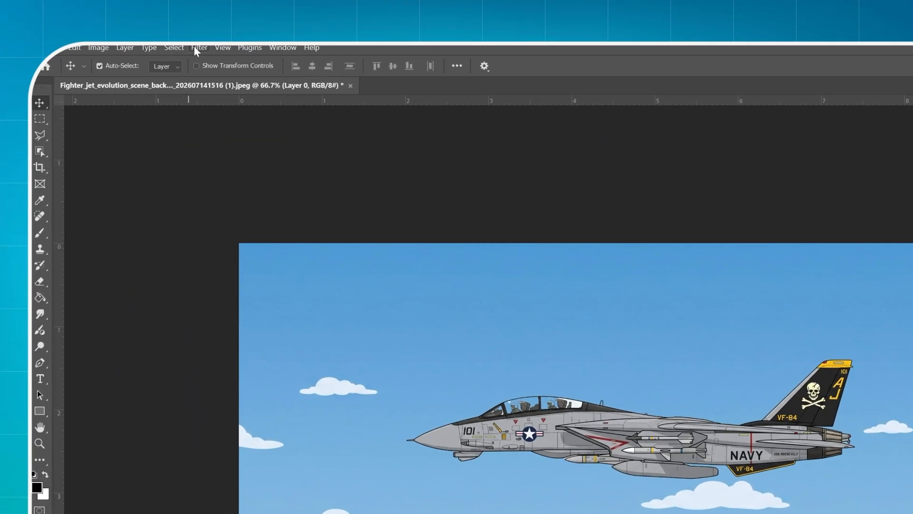
# Apply a horizontal Motion Blur at angle 0 to the airbase background layer, with a moderate distance that keeps the clouds recognisable.
pyautogui.click(123, 15)
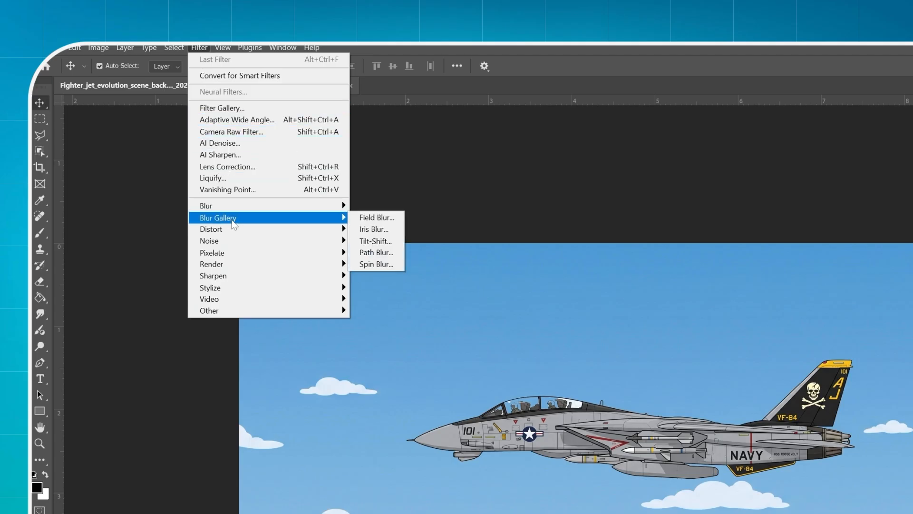
pyautogui.moveTo(239, 209)
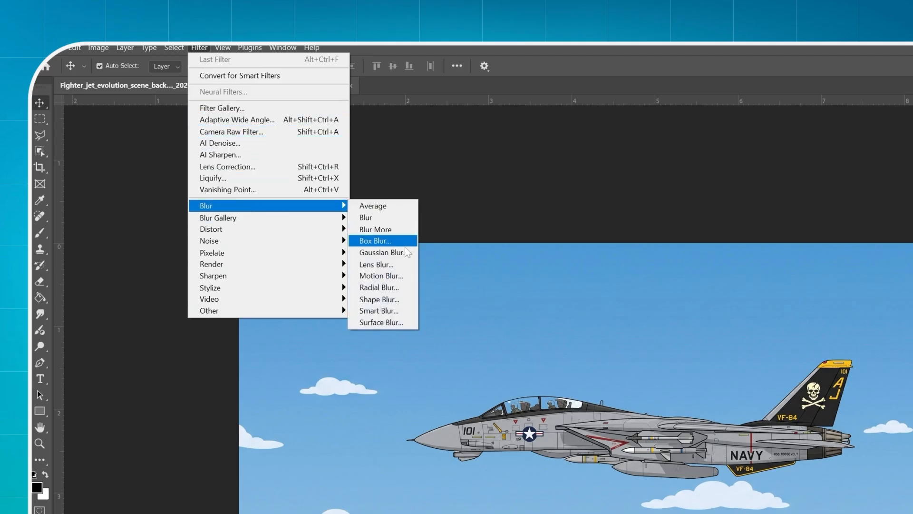
pyautogui.click(401, 281)
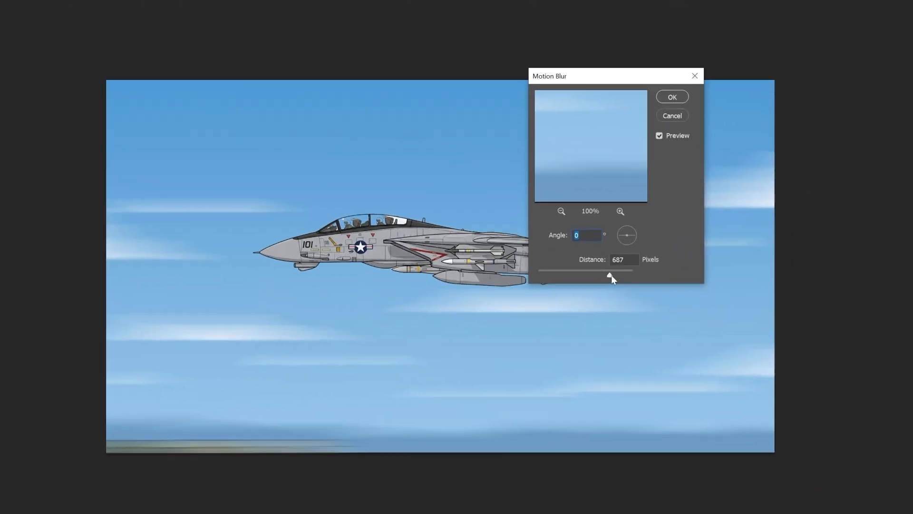
pyautogui.moveTo(668, 328); pyautogui.dragTo(641, 327)
pyautogui.click(679, 97)
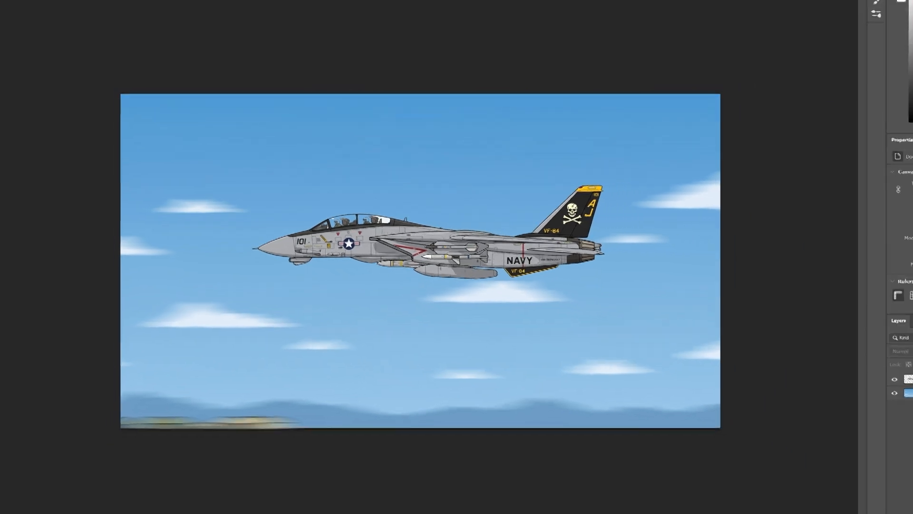
# Export the F-14 Tomcat scene as a JPG named 4.
pyautogui.moveTo(42, 95)
pyautogui.click(106, 97)
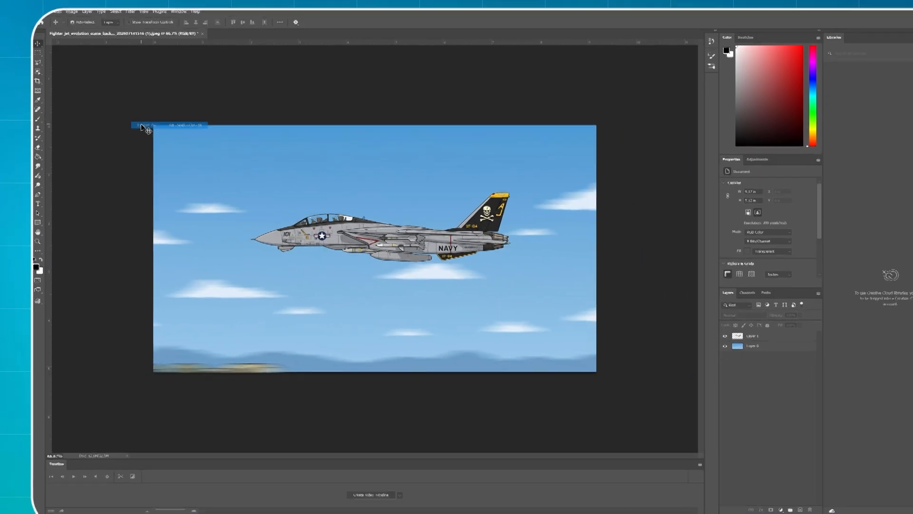
pyautogui.press('Return')
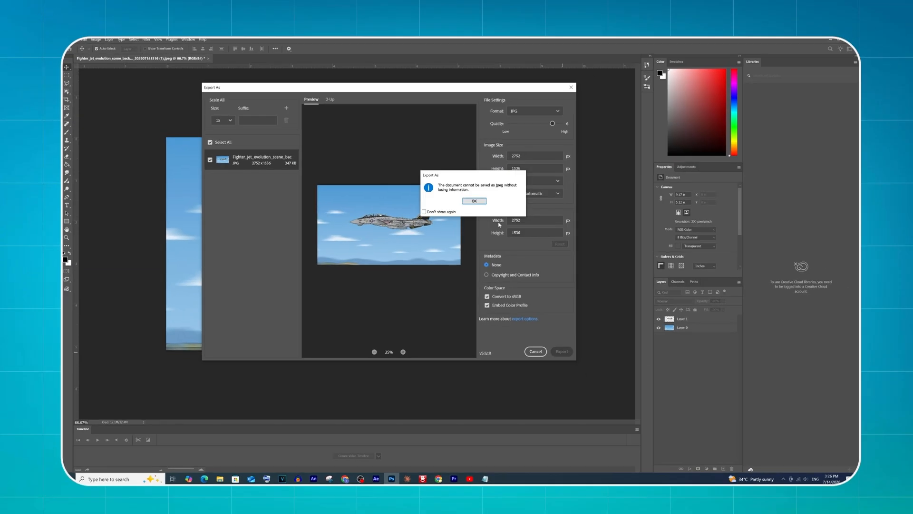
pyautogui.write('4')
pyautogui.click(398, 295)
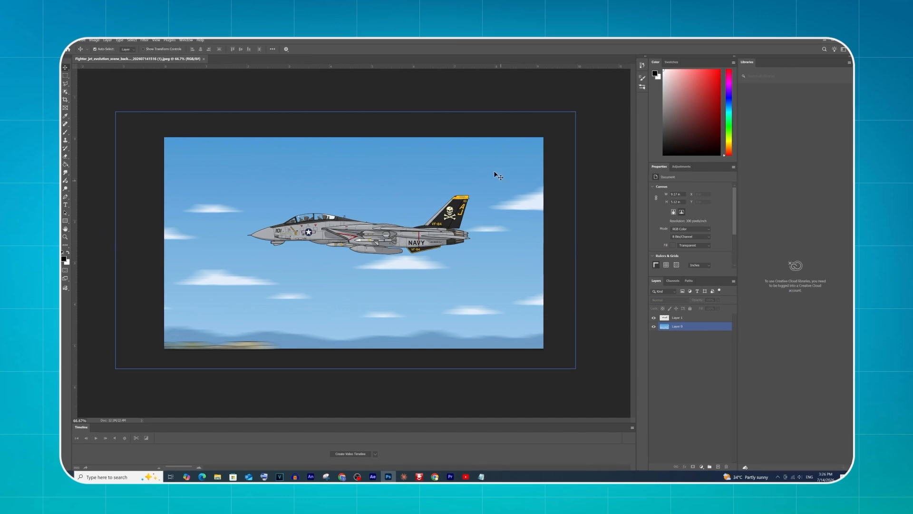
# Replace the F-14 with the placed F-15 Eagle illustration, scaled to about 73.5% and positioned near the centre of the blurred sky.
pyautogui.moveTo(652, 78); pyautogui.dragTo(651, 136)
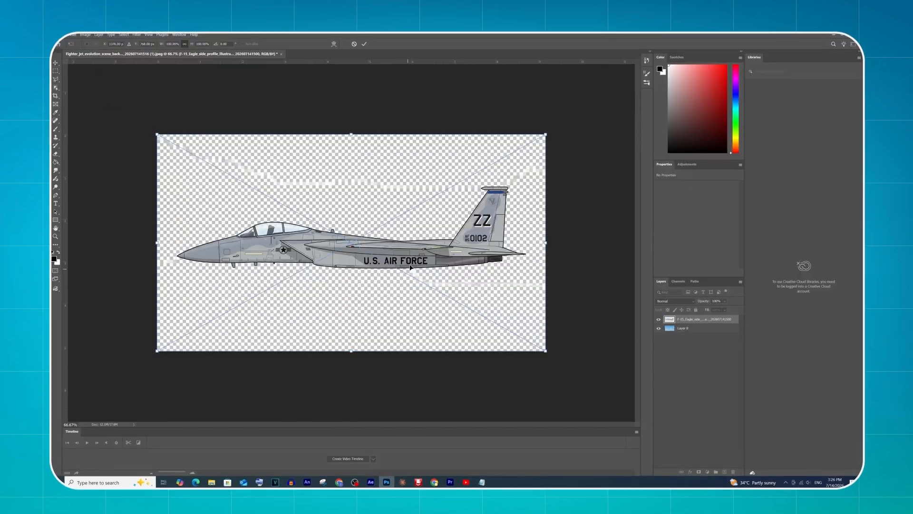
pyautogui.moveTo(545, 133); pyautogui.dragTo(438, 190)
pyautogui.moveTo(333, 267); pyautogui.dragTo(376, 266)
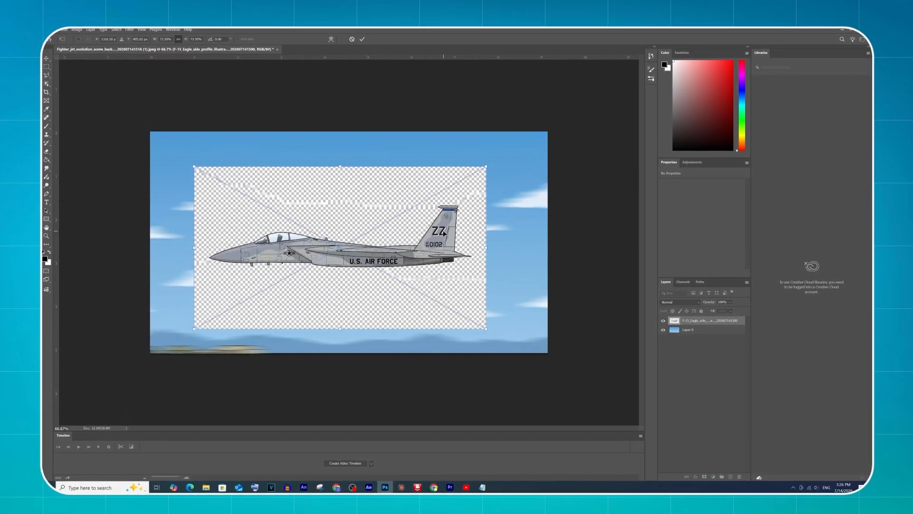
pyautogui.press('Return')
# Cut the F-15 Eagle out with the Object Selection tool onto its own layer and delete the leftover checkered layer.
pyautogui.press('w')
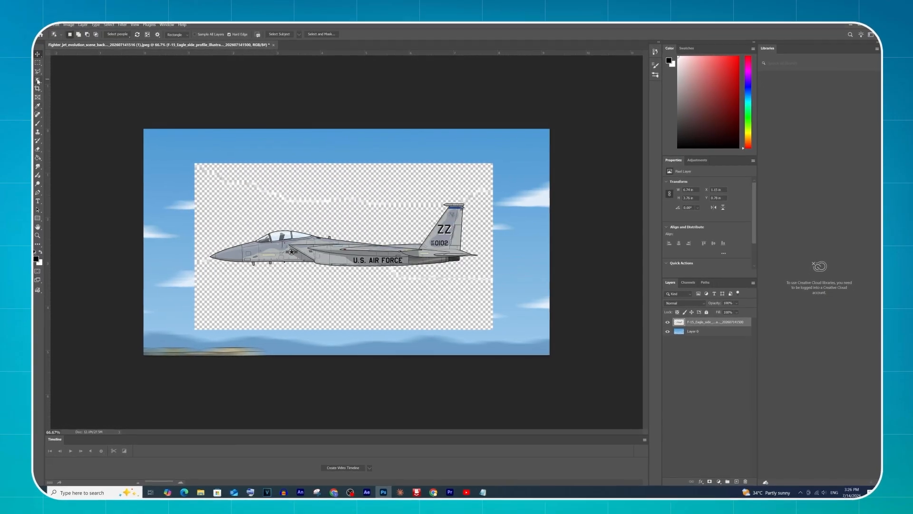
pyautogui.click(308, 246)
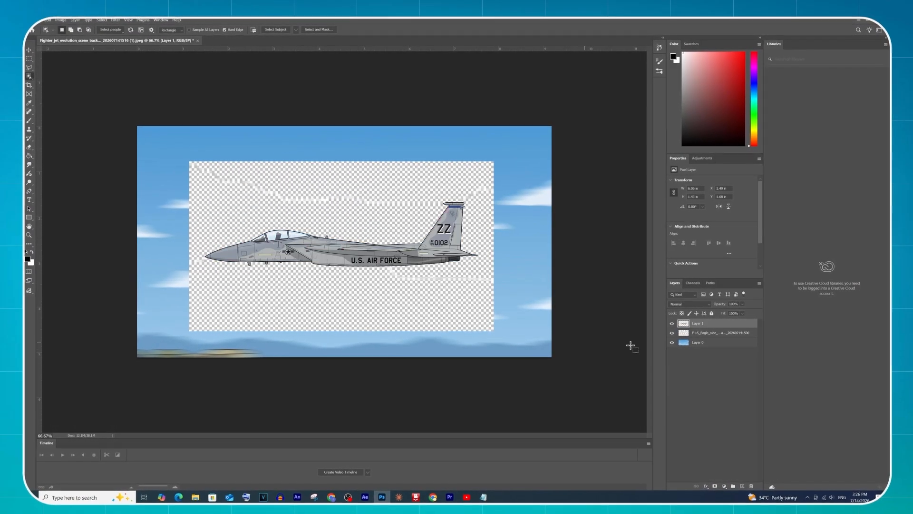
pyautogui.click(460, 196)
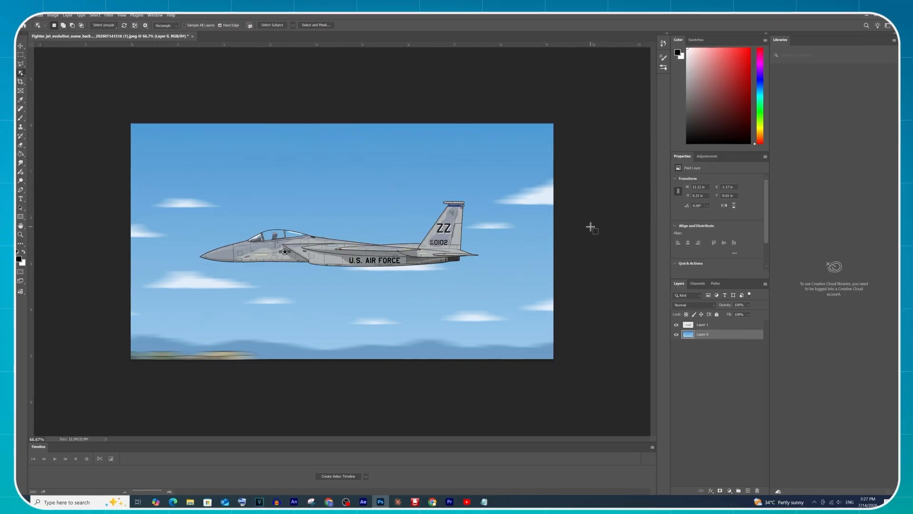
# Export the F-15 Eagle scene as a JPG named 5.
pyautogui.moveTo(57, 114)
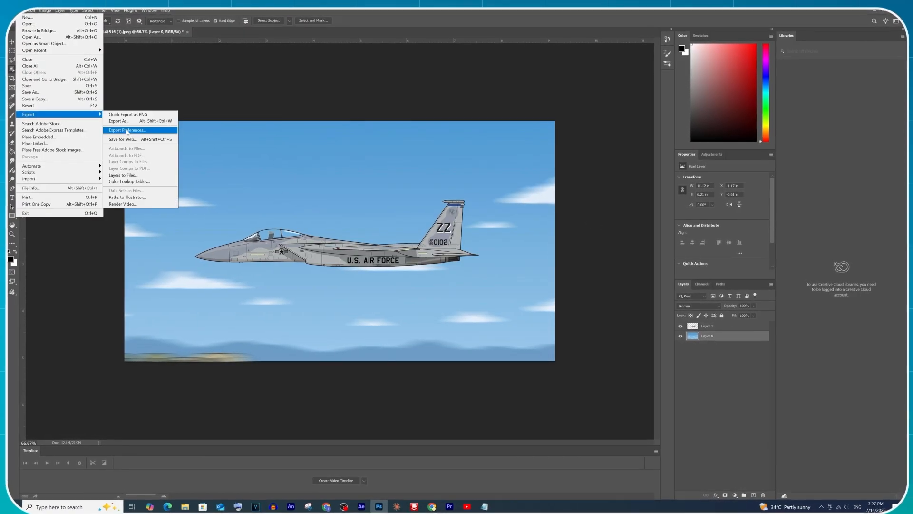
pyautogui.click(128, 123)
pyautogui.click(572, 364)
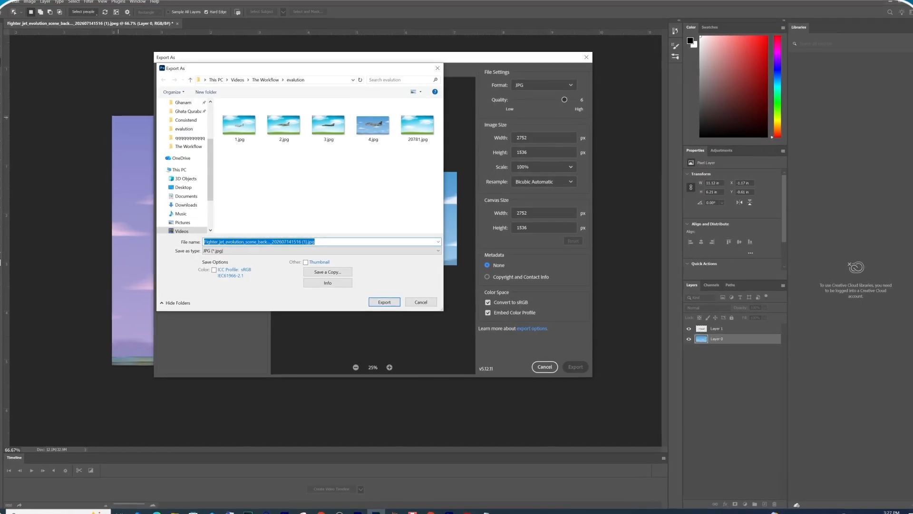
pyautogui.write('5')
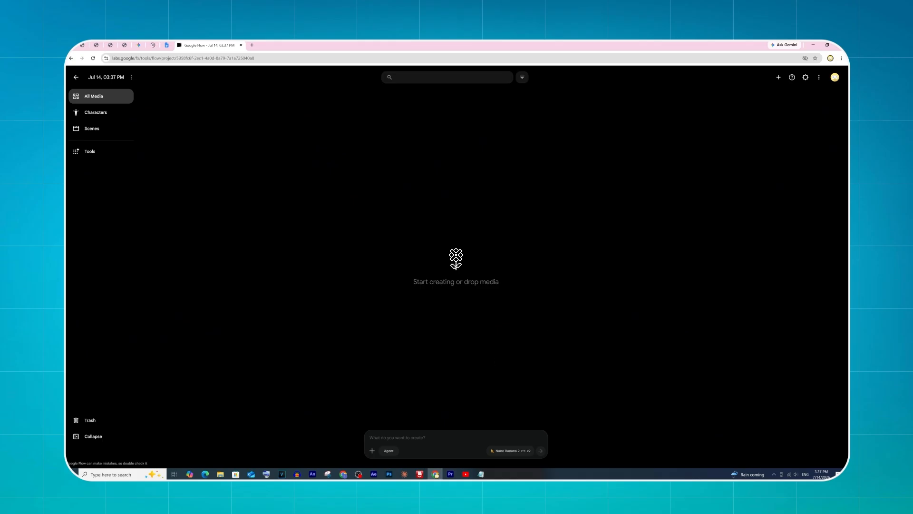
# Check the account's available credits in Google Flow.
pyautogui.click(835, 77)
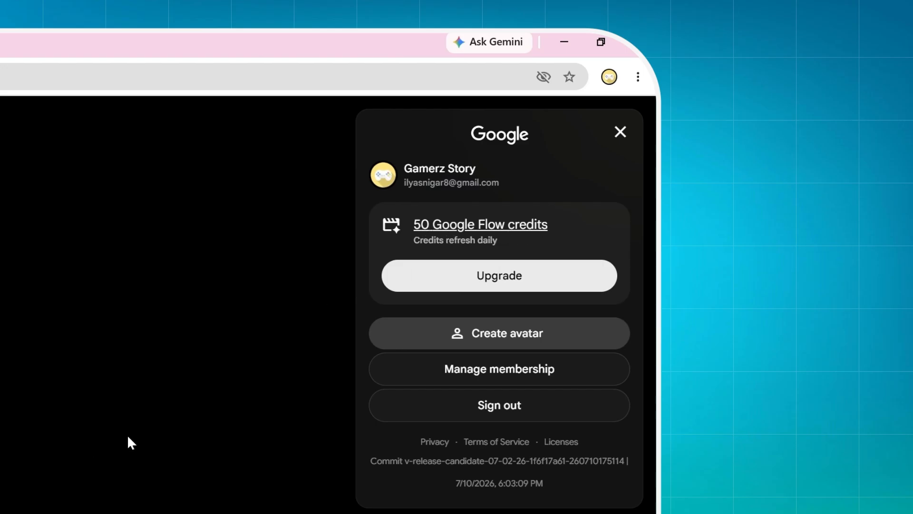
pyautogui.click(621, 134)
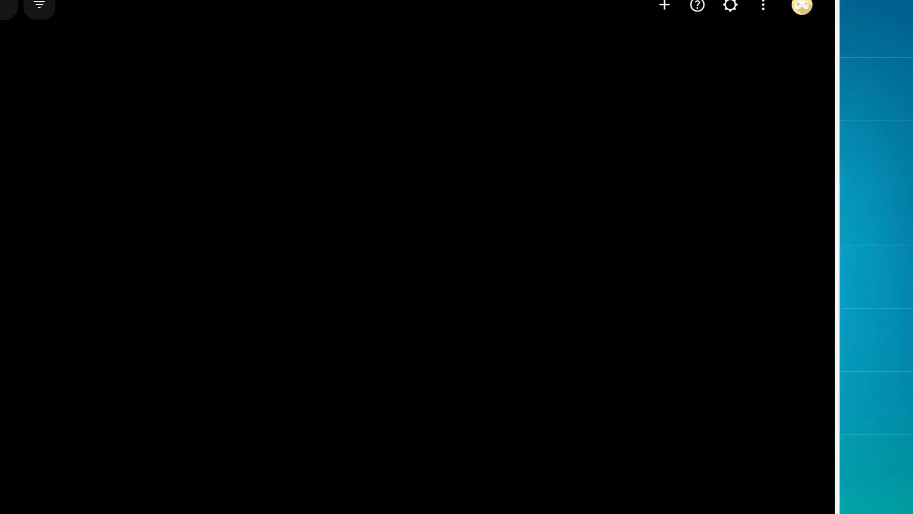
# Configure Flow generation for Video from Frames at 16:9, one output (1x), using the Veo 3.1 - Lite model.
pyautogui.click(587, 481)
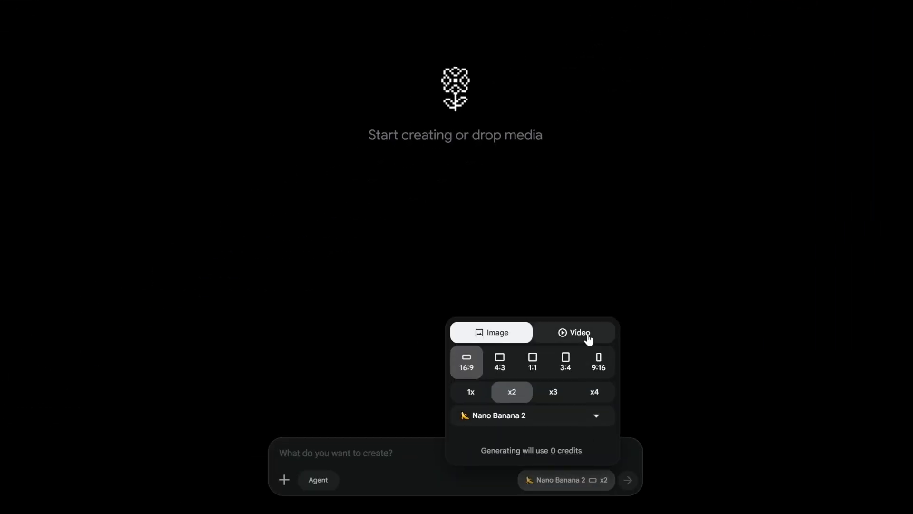
pyautogui.click(588, 338)
pyautogui.click(495, 364)
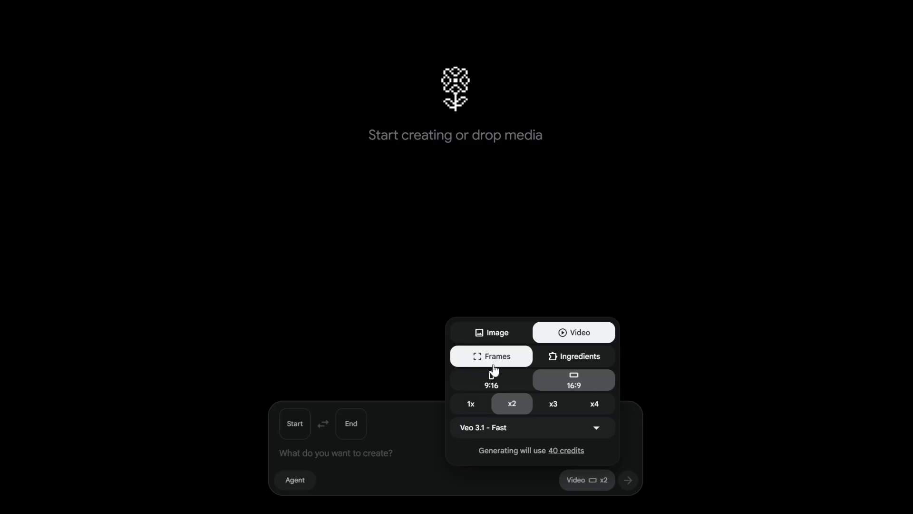
pyautogui.click(497, 427)
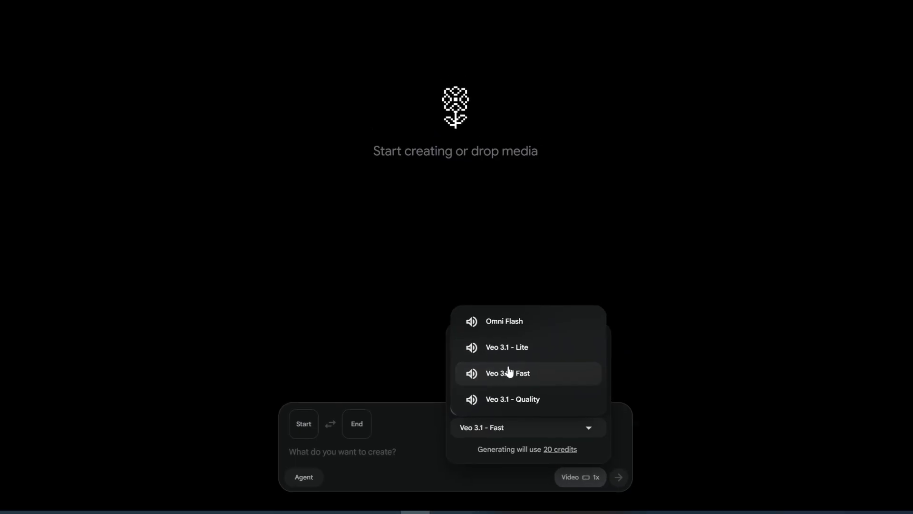
pyautogui.click(509, 342)
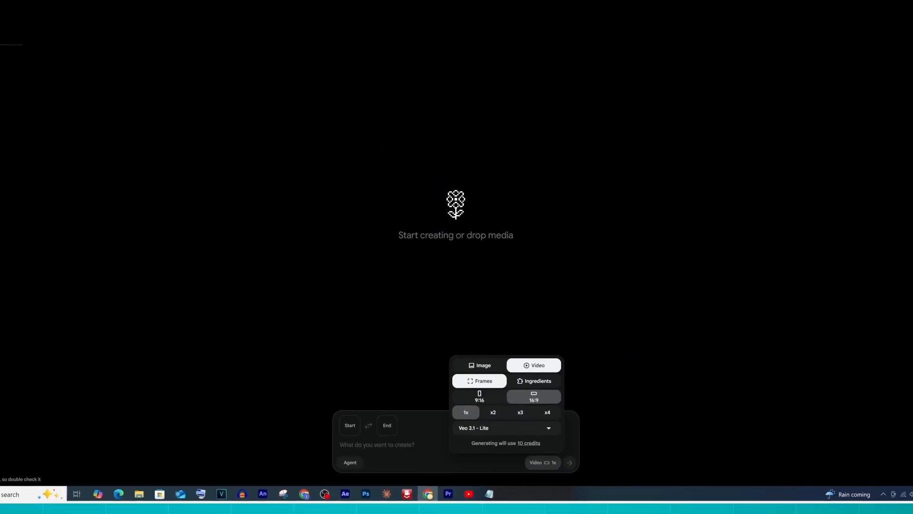
pyautogui.click(437, 443)
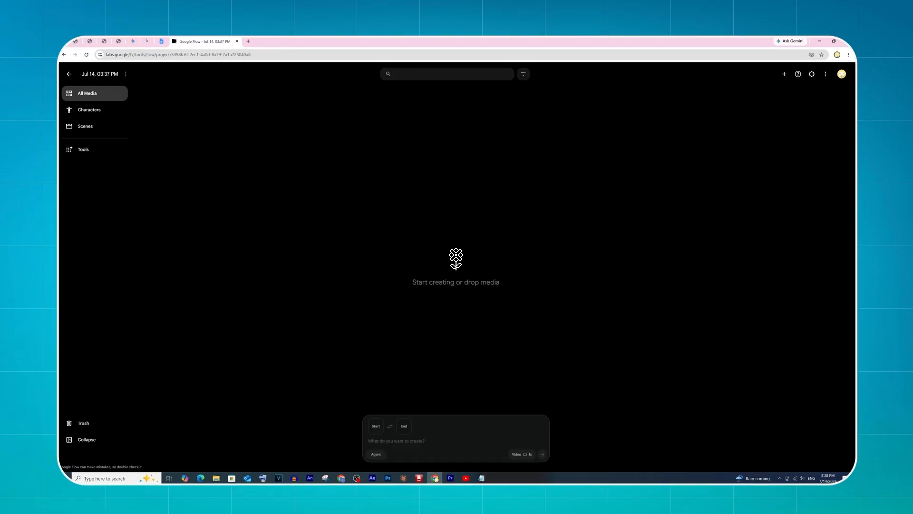
# Upload the six scene images, 1.jpg to 6.jpg, from the evalution folder into the Flow project.
pyautogui.click(217, 478)
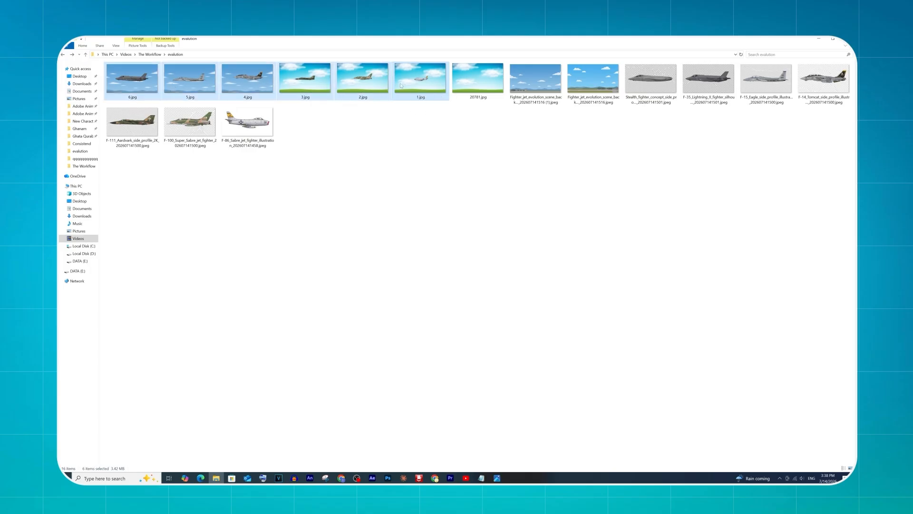
pyautogui.moveTo(441, 477); pyautogui.dragTo(345, 242)
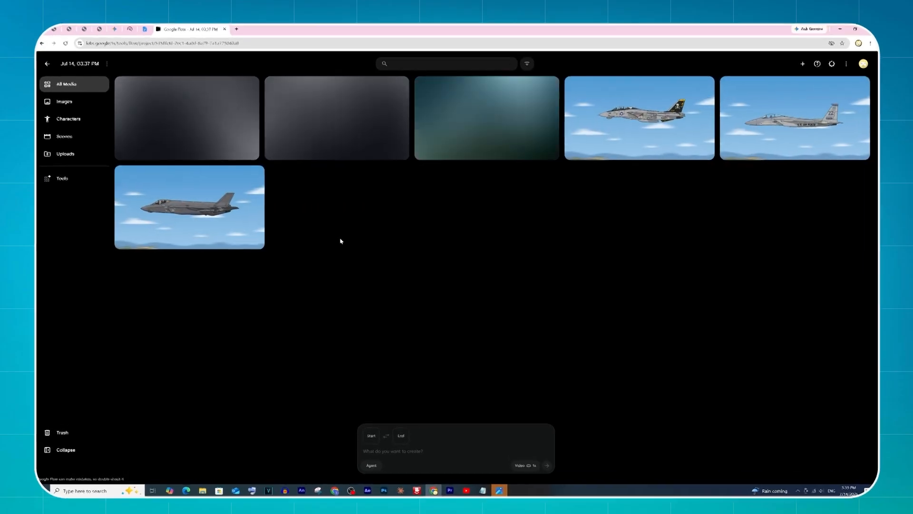
# Set the F-86 Sabre image 1.jpg as the start frame and the F-100 image 2.jpg as the end frame.
pyautogui.moveTo(487, 121); pyautogui.dragTo(418, 473)
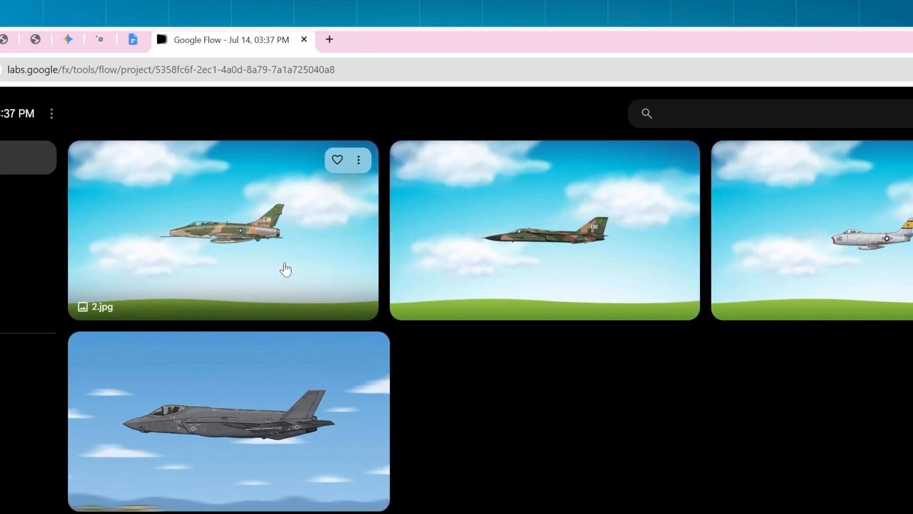
pyautogui.moveTo(286, 269); pyautogui.dragTo(912, 513)
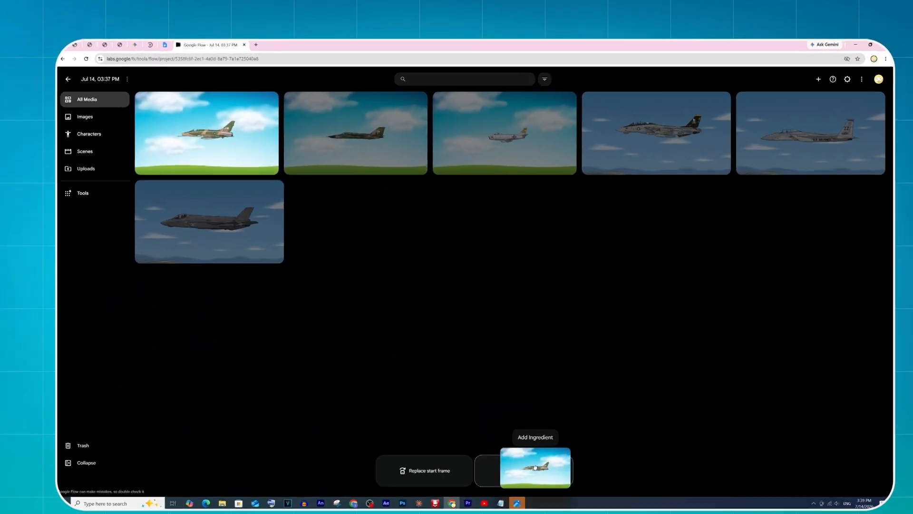
pyautogui.moveTo(535, 468); pyautogui.dragTo(538, 456)
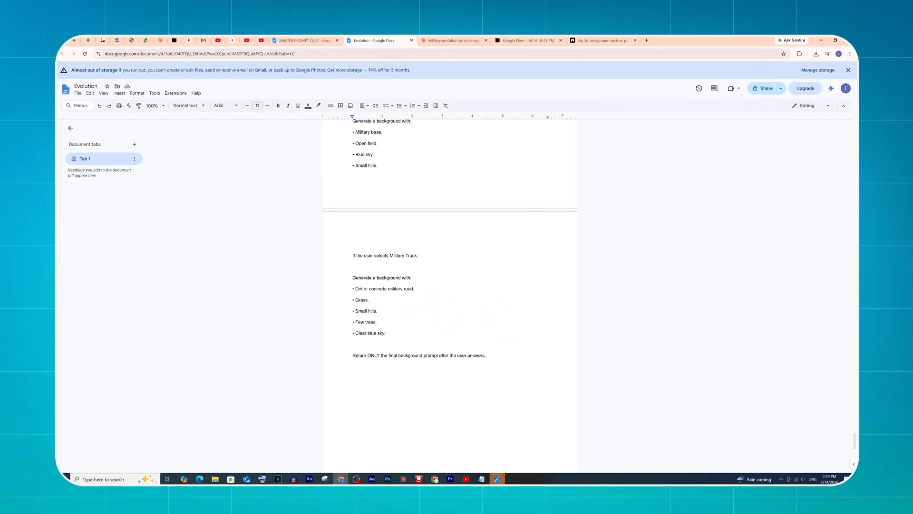
# Copy the full text under ANIMATION PROMPT at the end of the Evolution document in Google Docs.
pyautogui.scroll(-9, 450, 295)
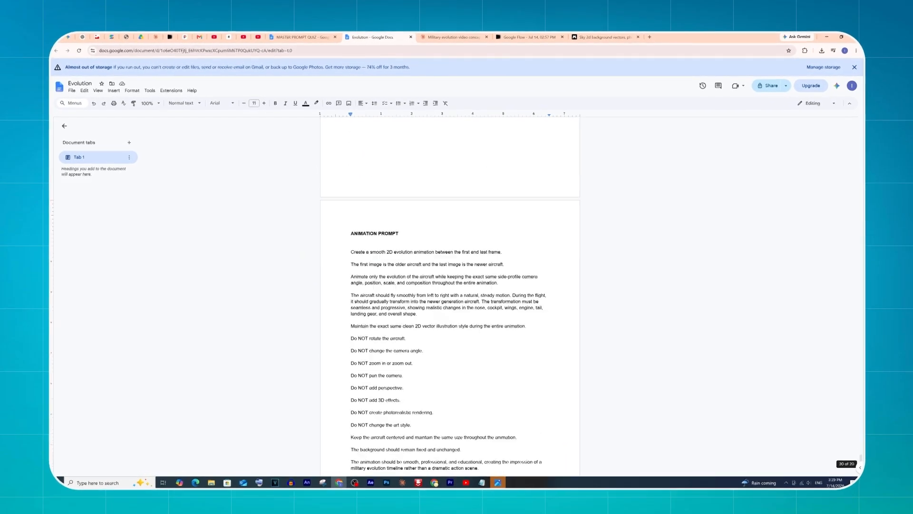
pyautogui.moveTo(349, 188); pyautogui.dragTo(524, 422)
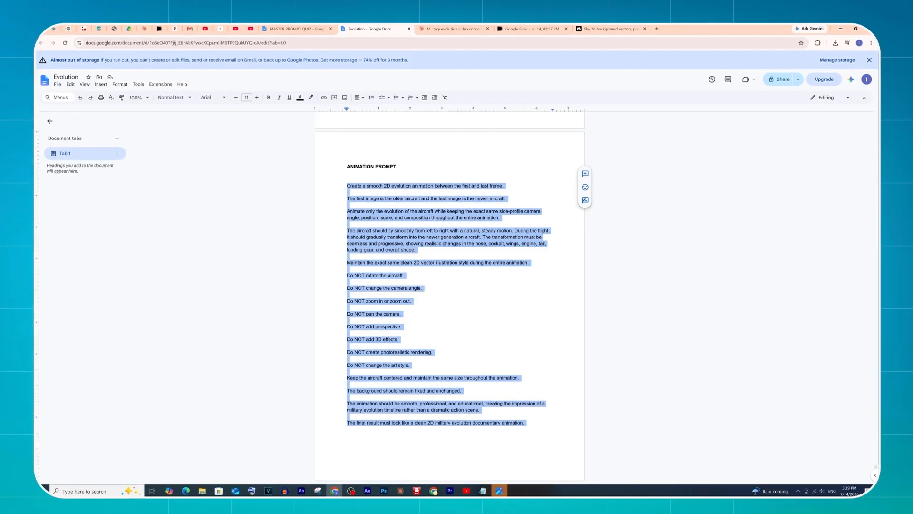
pyautogui.rightClick(461, 234)
pyautogui.click(478, 251)
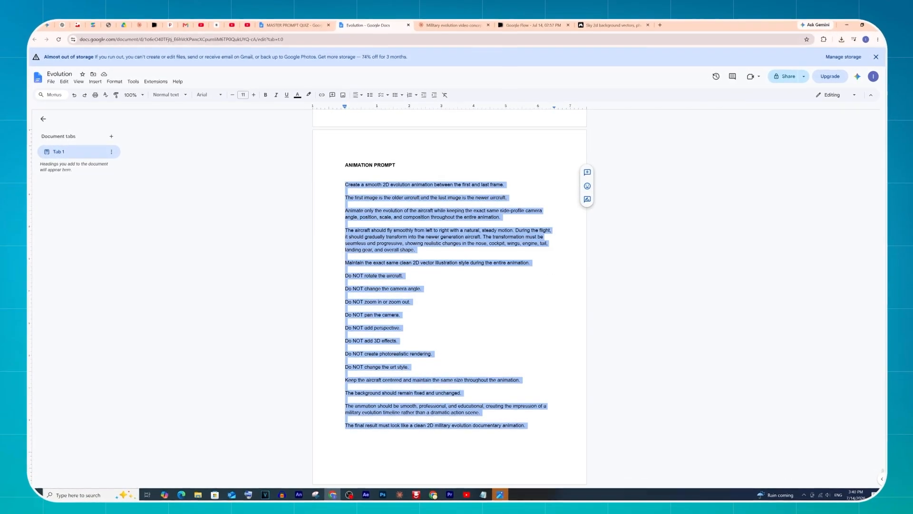
# Switch back to Google Flow, paste the animation prompt and generate the video between the two frames.
pyautogui.click(534, 23)
pyautogui.rightClick(410, 456)
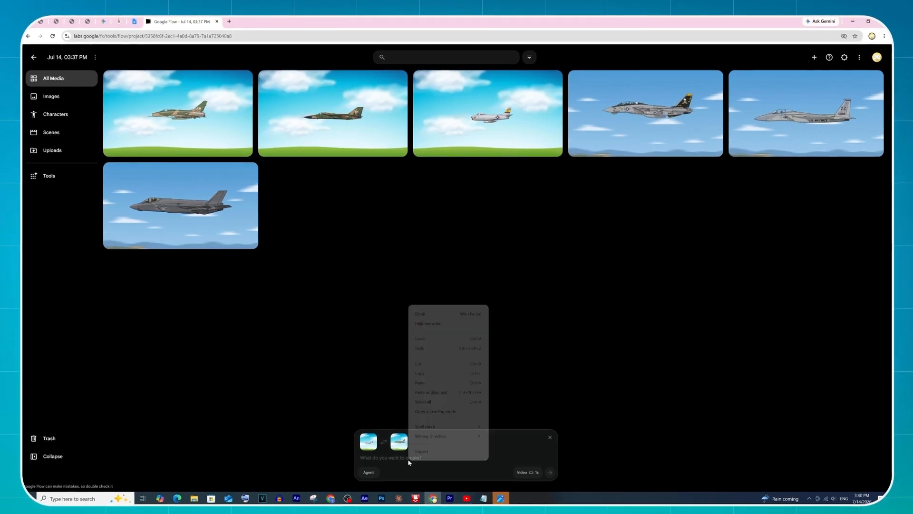
pyautogui.click(419, 383)
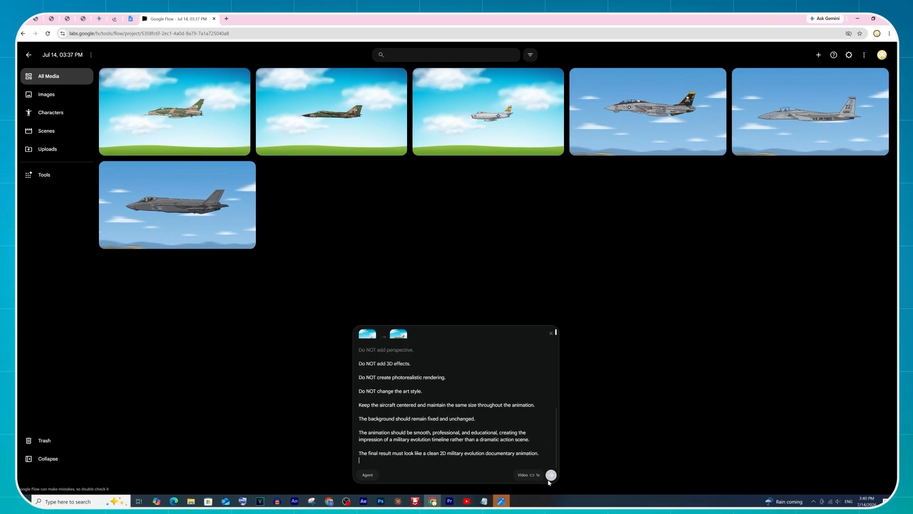
pyautogui.click(551, 475)
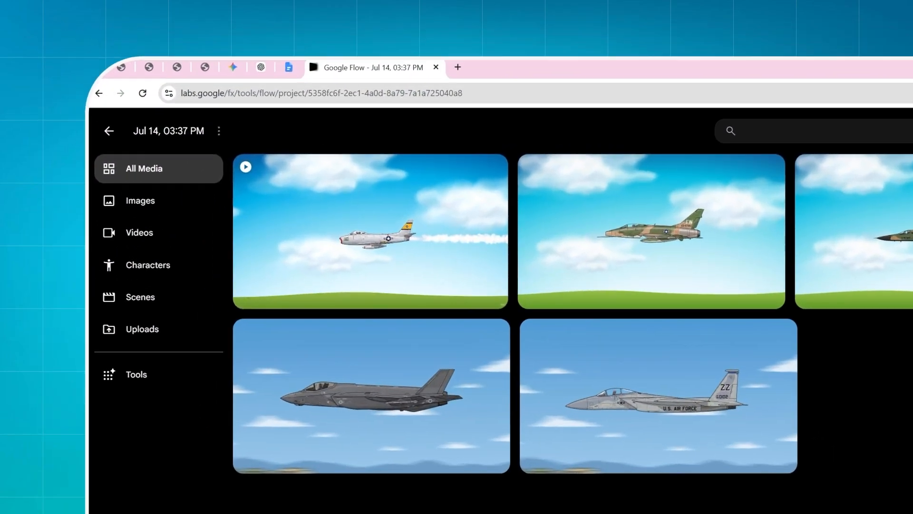
# Download the generated transition video at its original 720p size.
pyautogui.moveTo(494, 206)
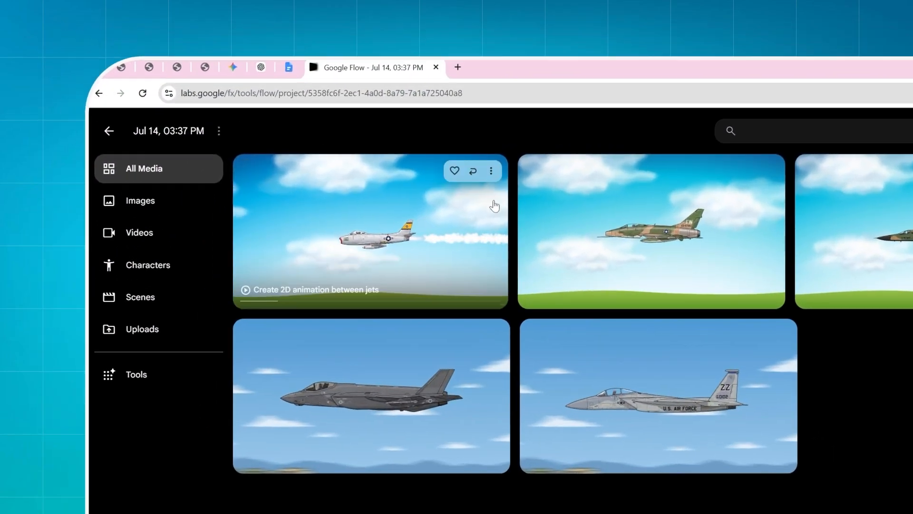
pyautogui.click(492, 172)
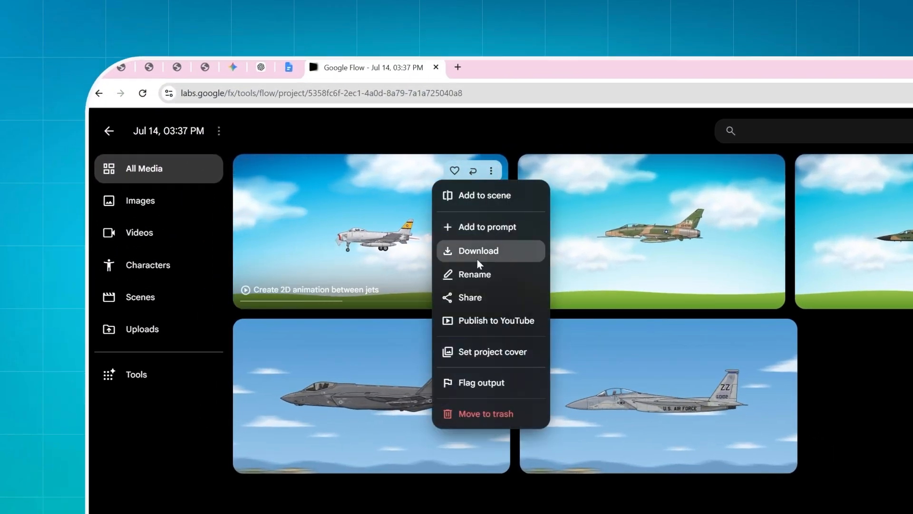
pyautogui.moveTo(491, 253)
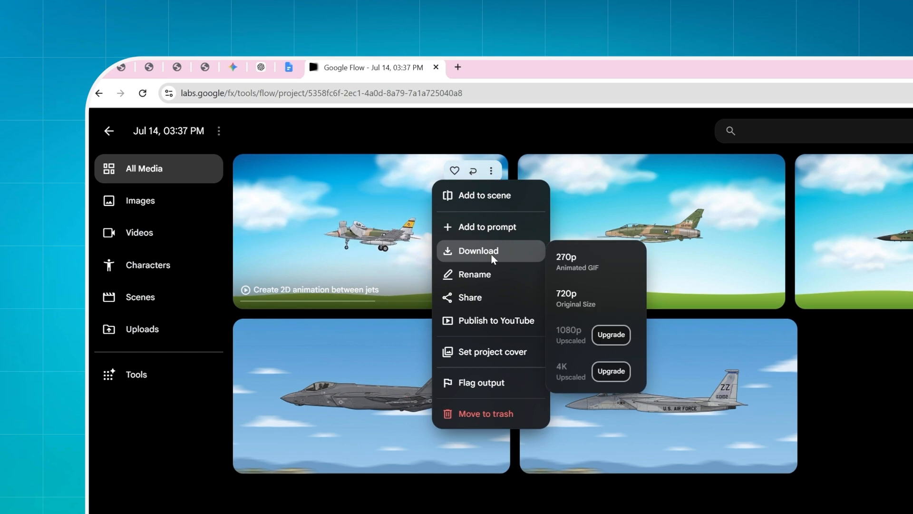
pyautogui.click(576, 296)
# Set the dark green camouflaged jet image as start frame and 4.jpg as end frame, paste the animation prompt and generate the video.
pyautogui.moveTo(823, 266); pyautogui.dragTo(415, 427)
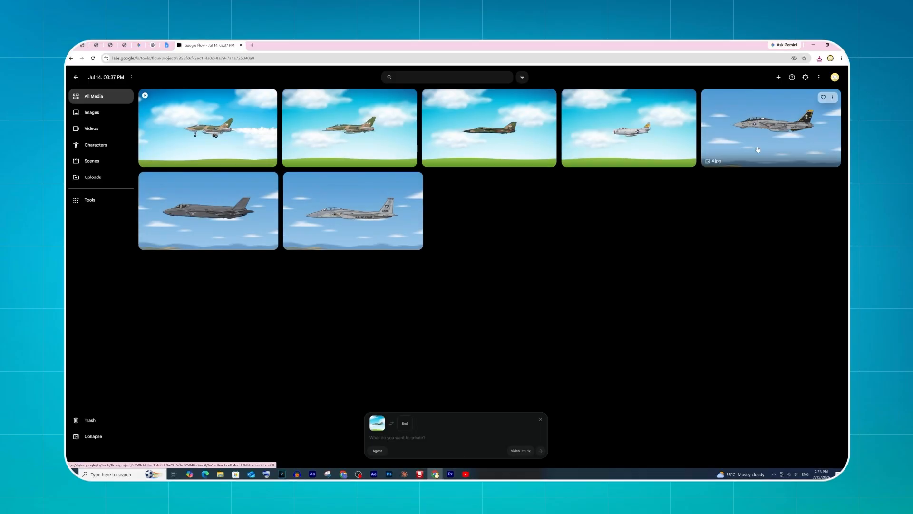
pyautogui.moveTo(758, 150); pyautogui.dragTo(514, 432)
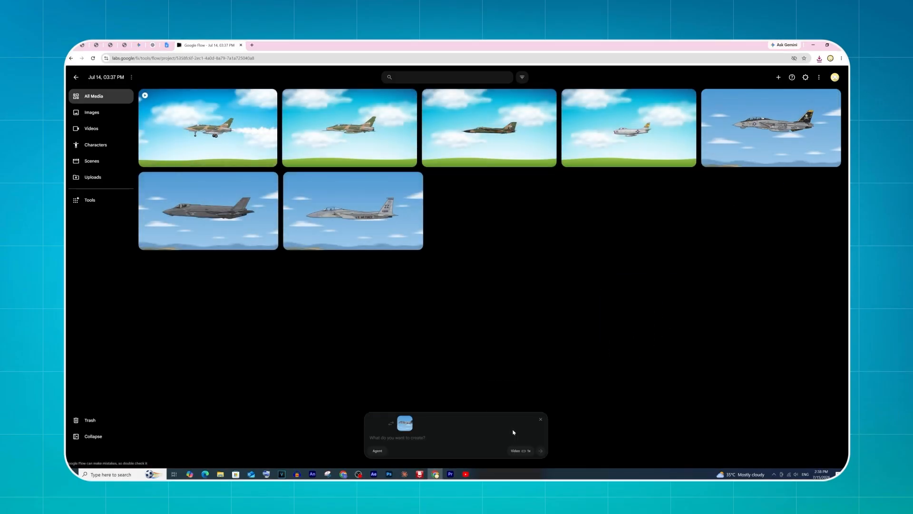
pyautogui.rightClick(414, 437)
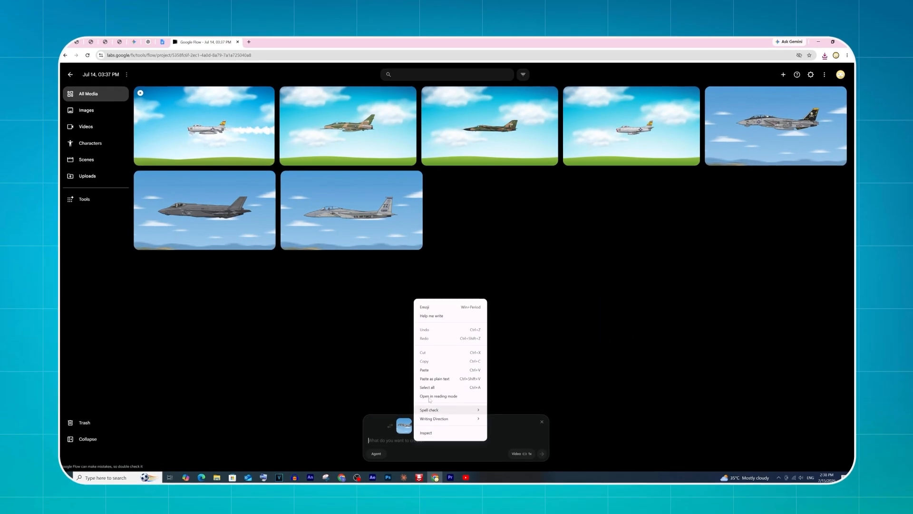
pyautogui.click(425, 370)
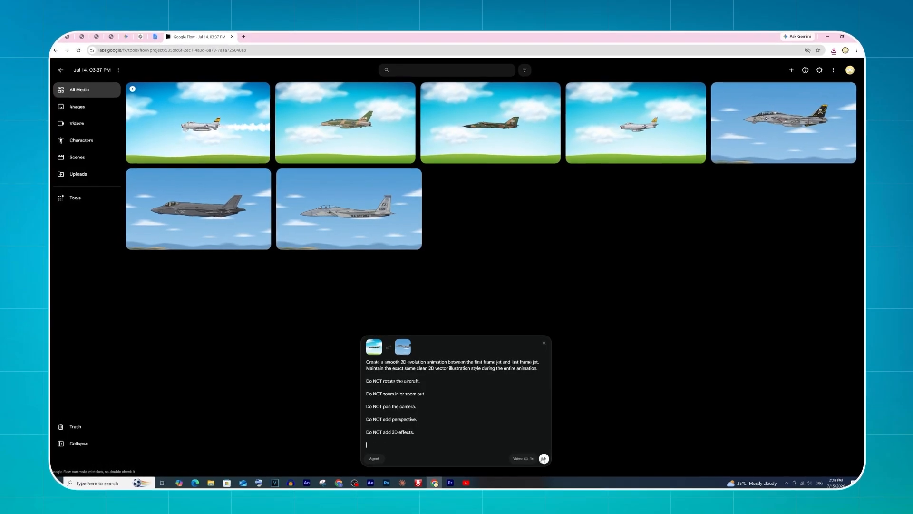
pyautogui.click(542, 454)
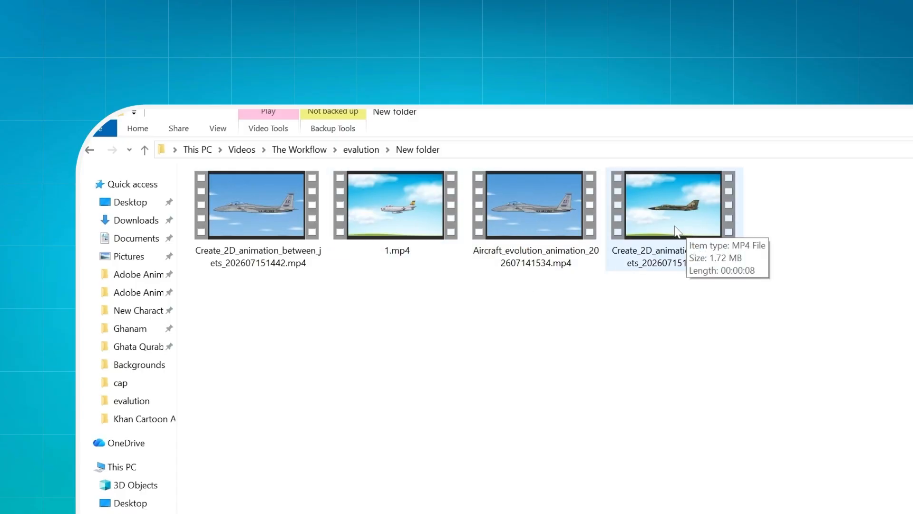
pyautogui.click(680, 269)
pyautogui.write('2')
pyautogui.press('Return')
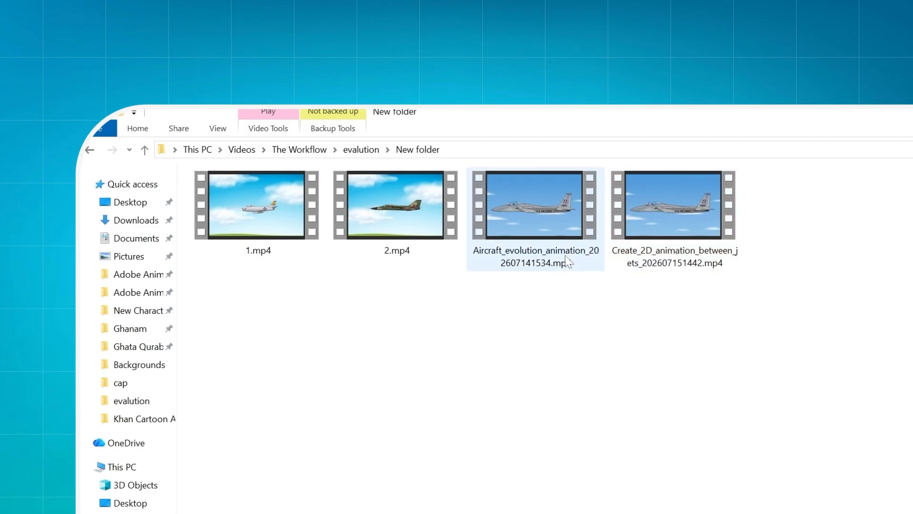
pyautogui.click(546, 266)
pyautogui.write('3')
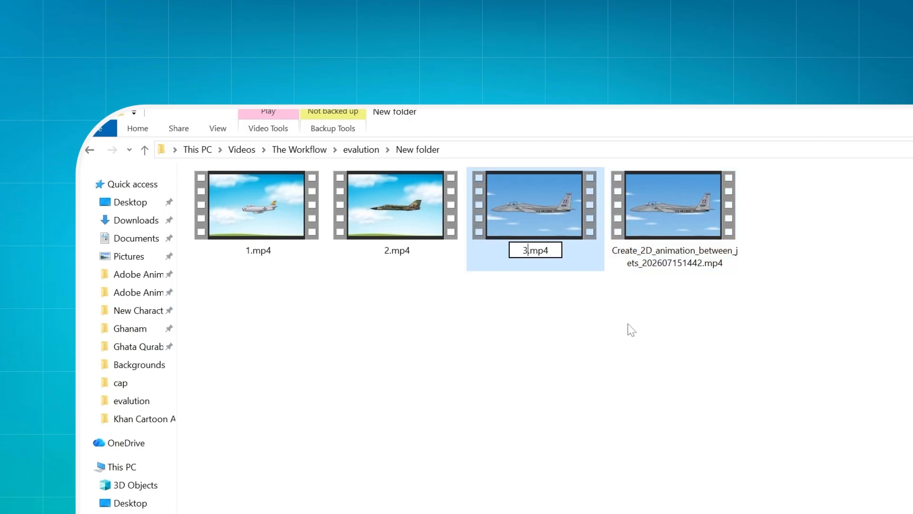
pyautogui.press('Tab')
pyautogui.write('4')
pyautogui.press('Return')
# Select all four clips, 1.mp4 to 4.mp4, and import them into the evolution project in Premiere Pro.
pyautogui.hotkey('ctrl', 'a')
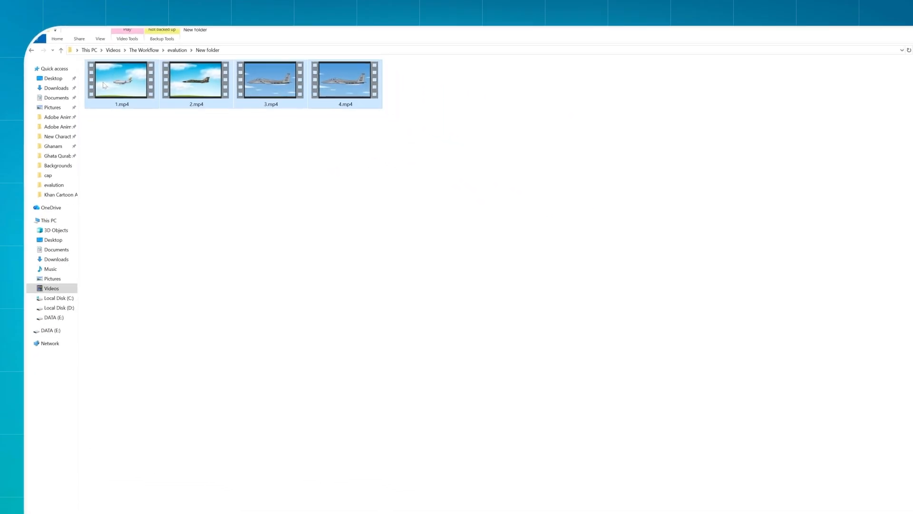
pyautogui.moveTo(104, 86); pyautogui.dragTo(883, 229)
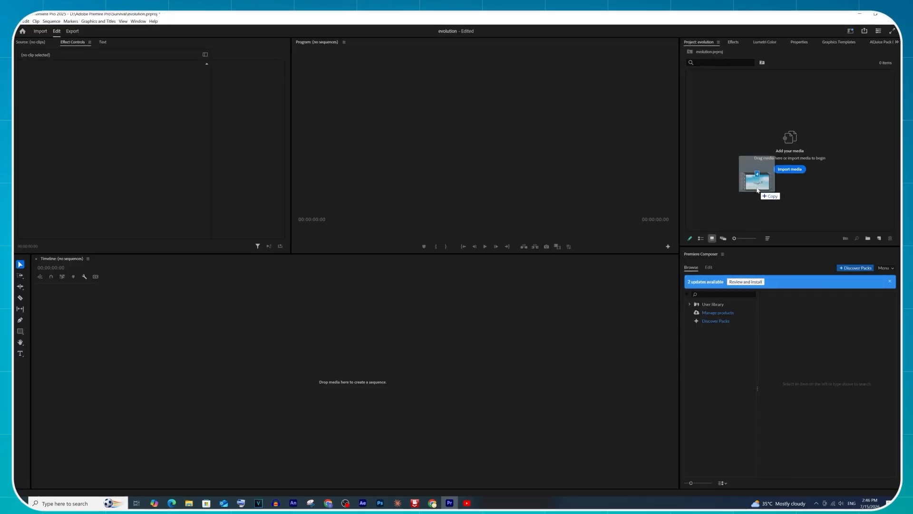
pyautogui.moveTo(757, 189); pyautogui.dragTo(759, 185)
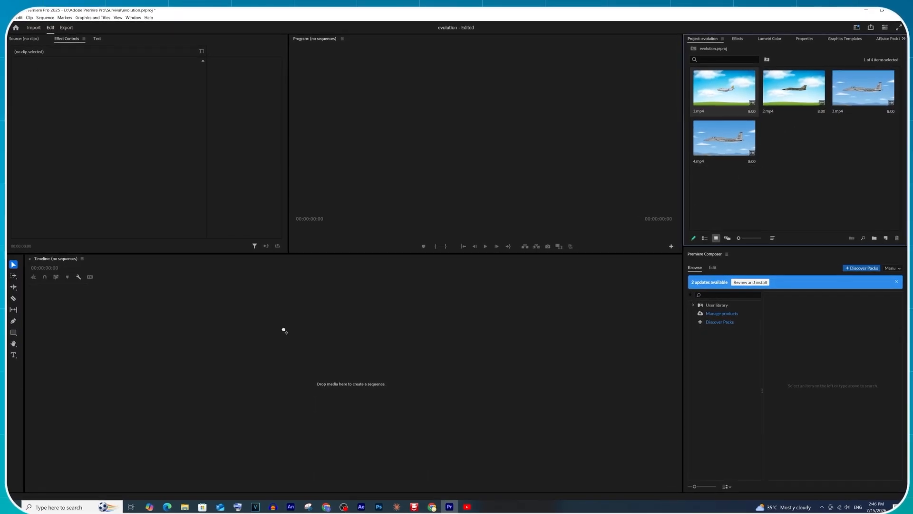
# Create a sequence by placing 1.mp4 on the empty timeline, and preview it up to 00:00:07:19.
pyautogui.moveTo(283, 330); pyautogui.dragTo(187, 340)
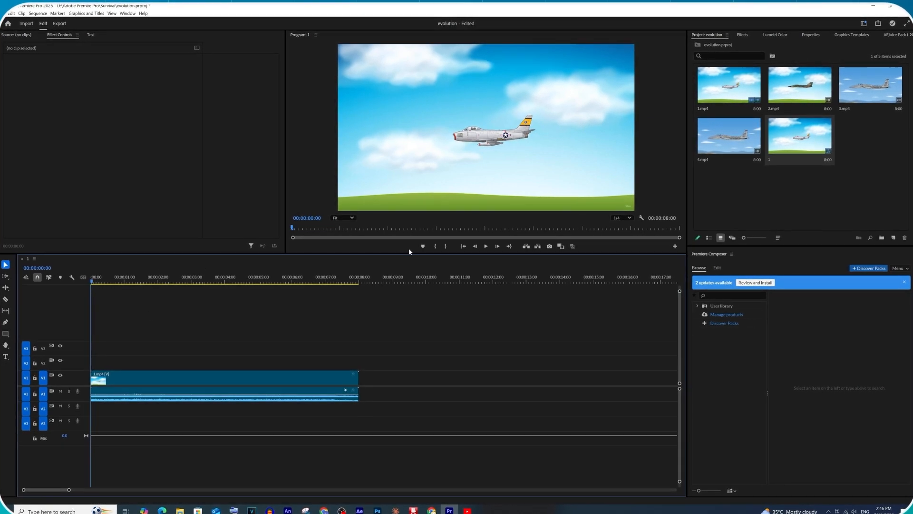
pyautogui.click(486, 245)
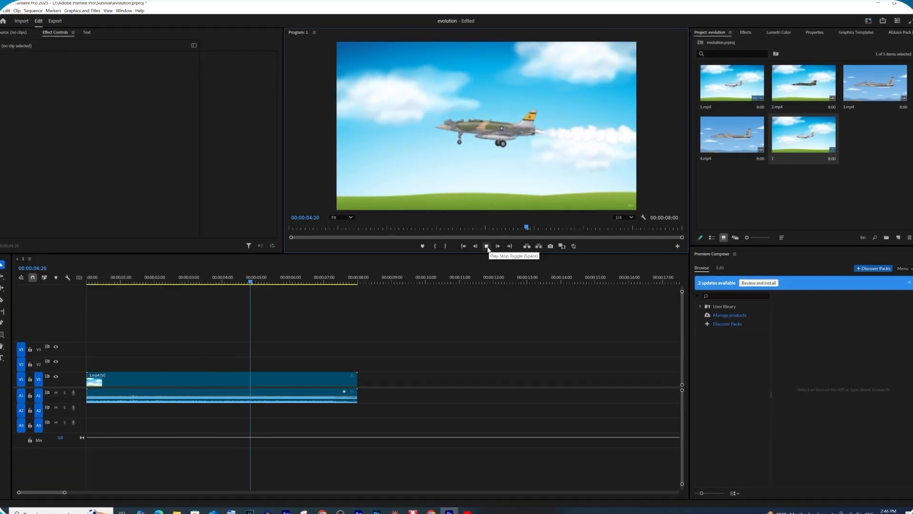
pyautogui.click(486, 246)
pyautogui.moveTo(172, 275); pyautogui.dragTo(343, 312)
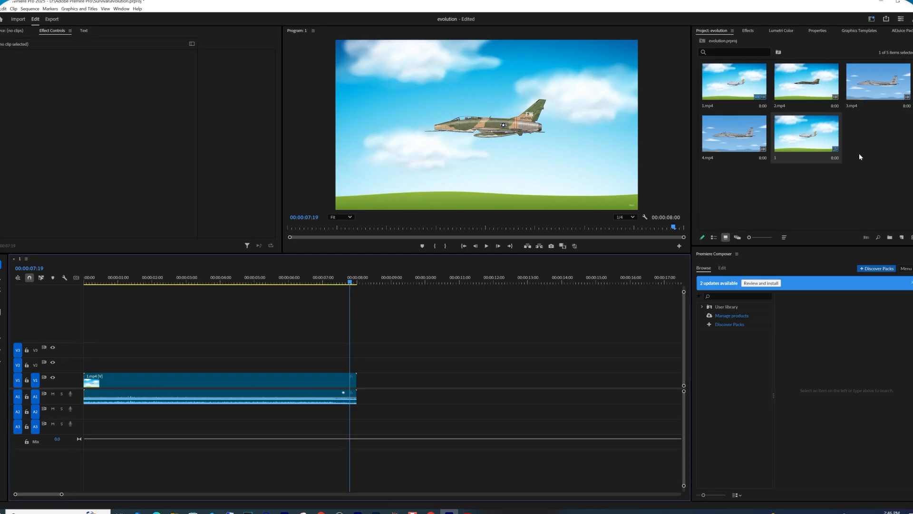
# Add 2.mp4 after 1.mp4 and move it to tracks V2 and A2, starting at 00:00:07:09 so it overlaps the first clip's end.
pyautogui.moveTo(798, 92); pyautogui.dragTo(379, 377)
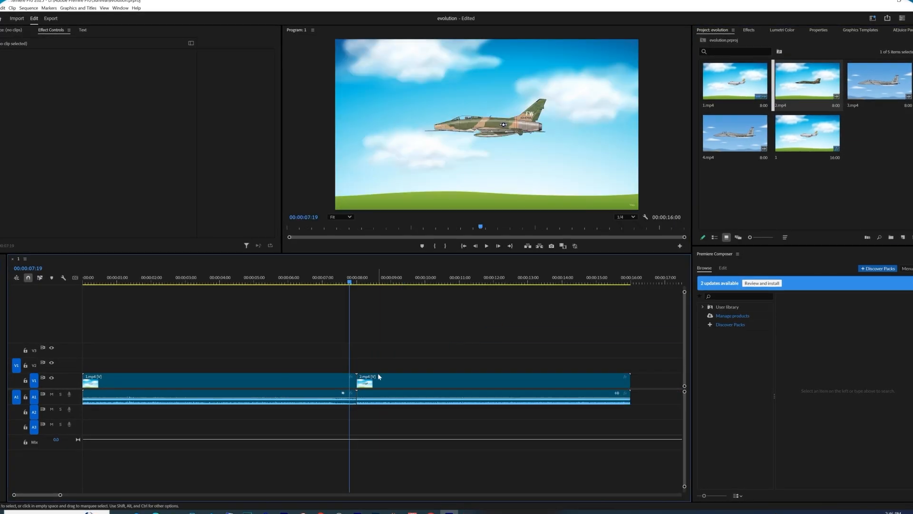
pyautogui.moveTo(350, 283)
pyautogui.mouseDown()
pyautogui.moveTo(369, 285)
pyautogui.moveTo(328, 297)
pyautogui.moveTo(354, 295)
pyautogui.mouseUp()
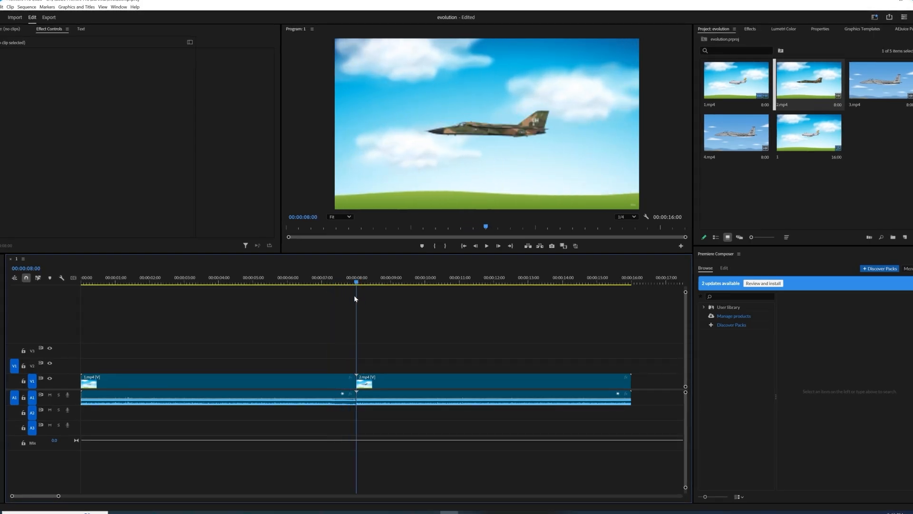
pyautogui.click(386, 389)
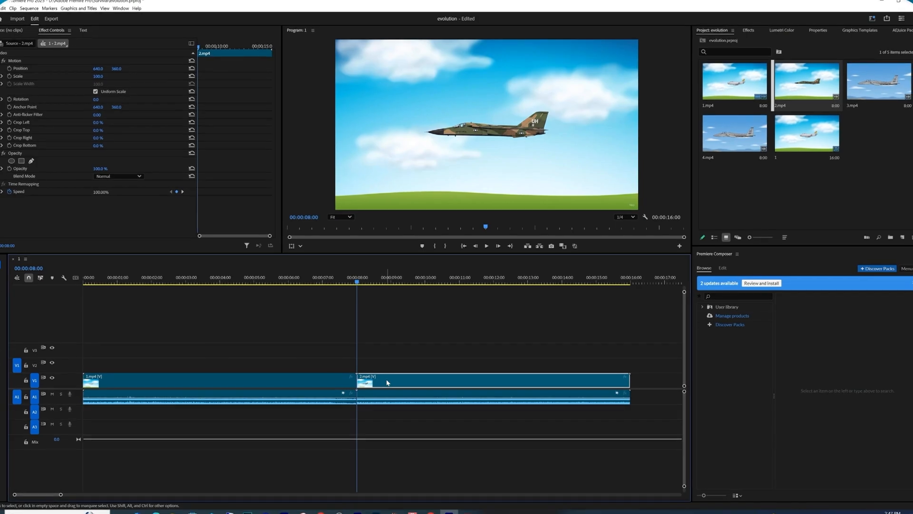
pyautogui.moveTo(387, 391); pyautogui.dragTo(368, 404)
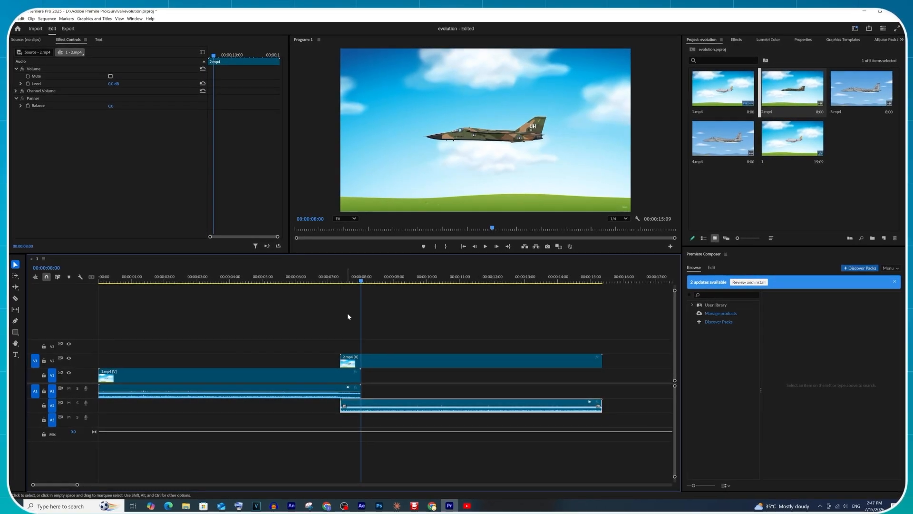
# Fade in 2.mp4 with opacity keyframes at its start, 00:00:07:09, and at 100% on 00:00:08:00, and play the transition.
pyautogui.click(351, 281)
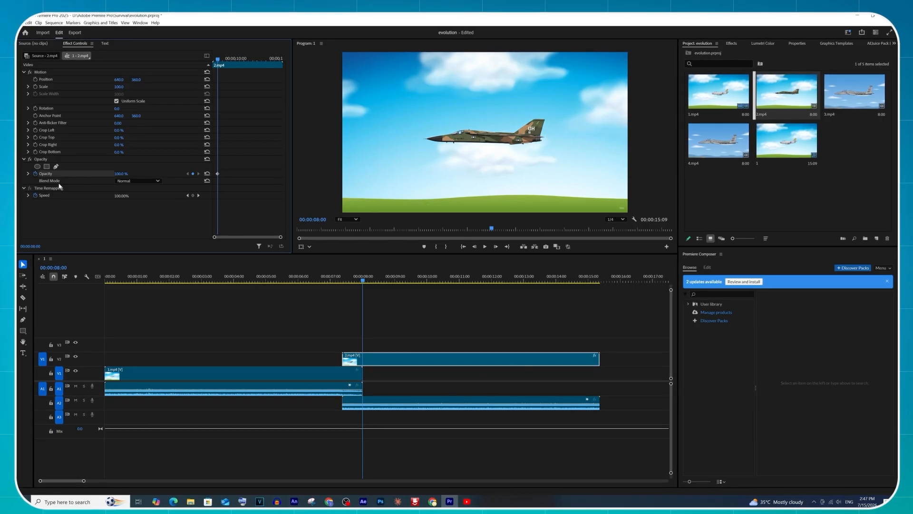
pyautogui.click(344, 282)
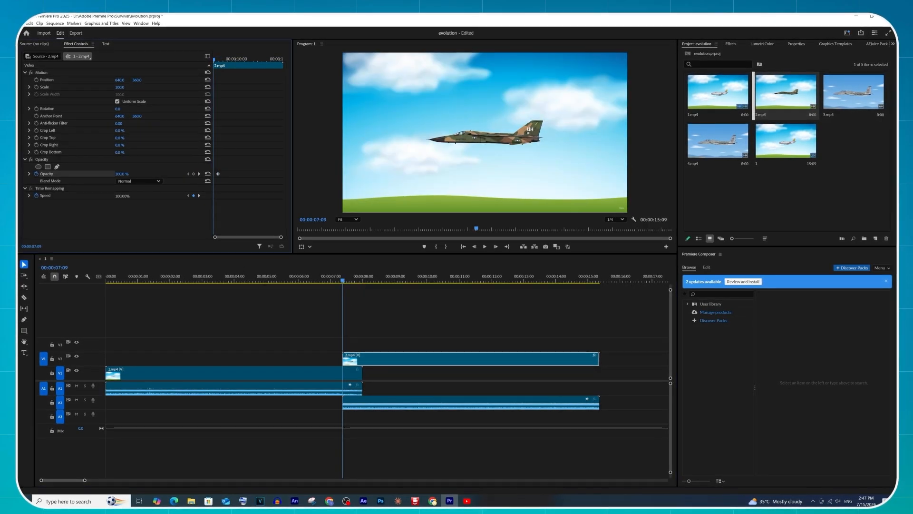
pyautogui.click(318, 280)
pyautogui.press('space')
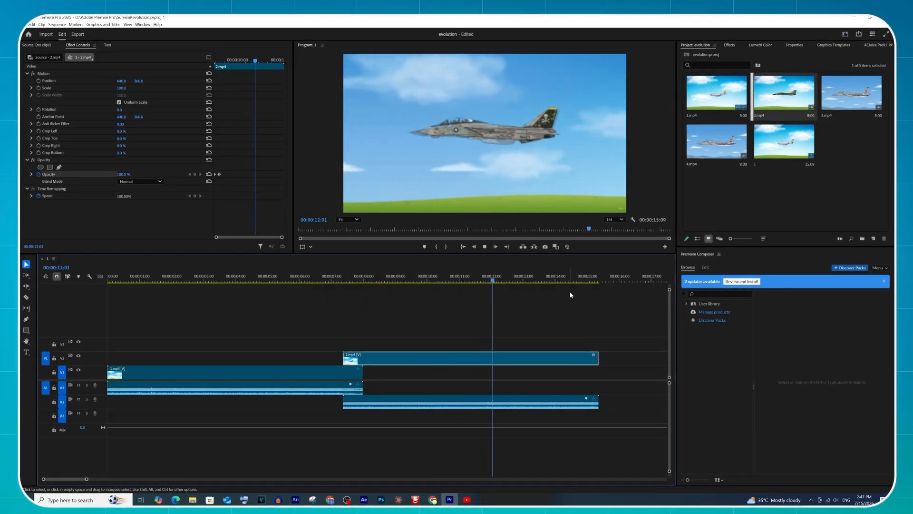
# Preview 3.mp4 and 4.mp4, and place 4.mp4 on track V1 at 00:00:14:20, overlapping the end of 2.mp4.
pyautogui.moveTo(572, 281); pyautogui.dragTo(581, 281)
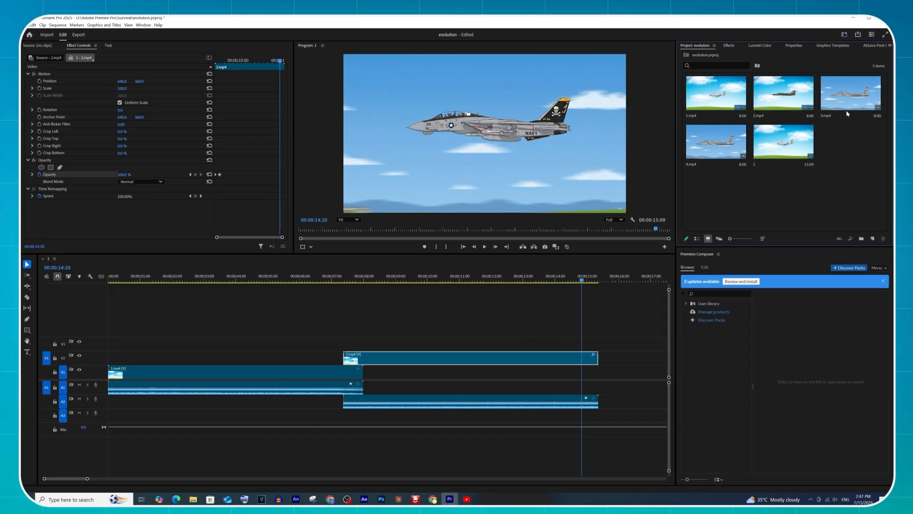
pyautogui.doubleClick(847, 111)
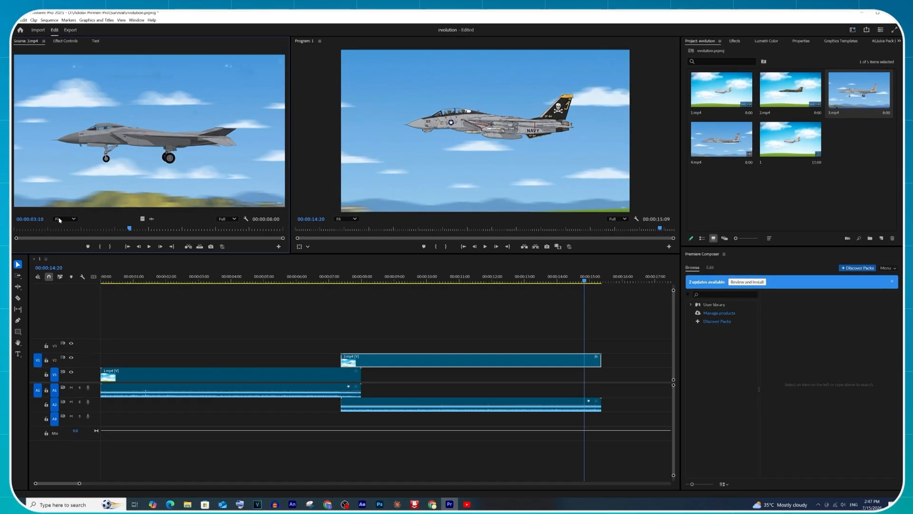
pyautogui.moveTo(129, 228); pyautogui.dragTo(168, 232)
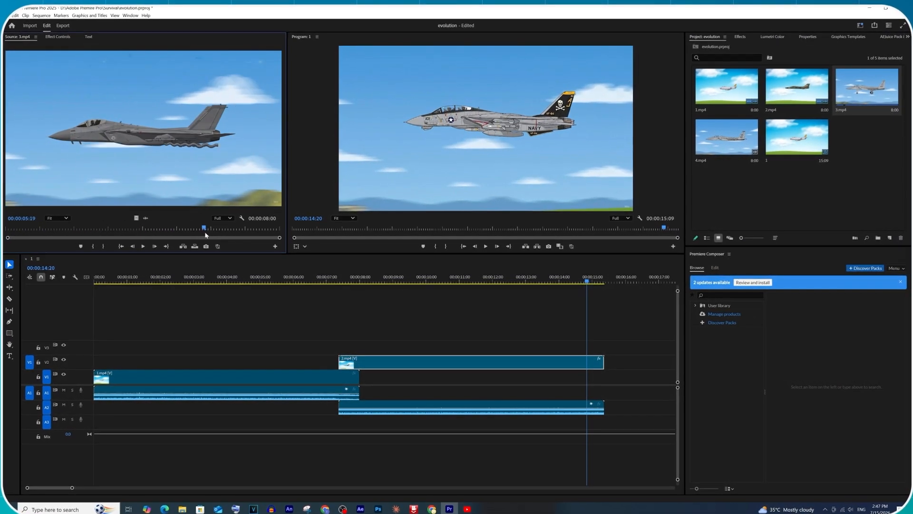
pyautogui.doubleClick(710, 149)
pyautogui.moveTo(38, 228); pyautogui.dragTo(203, 237)
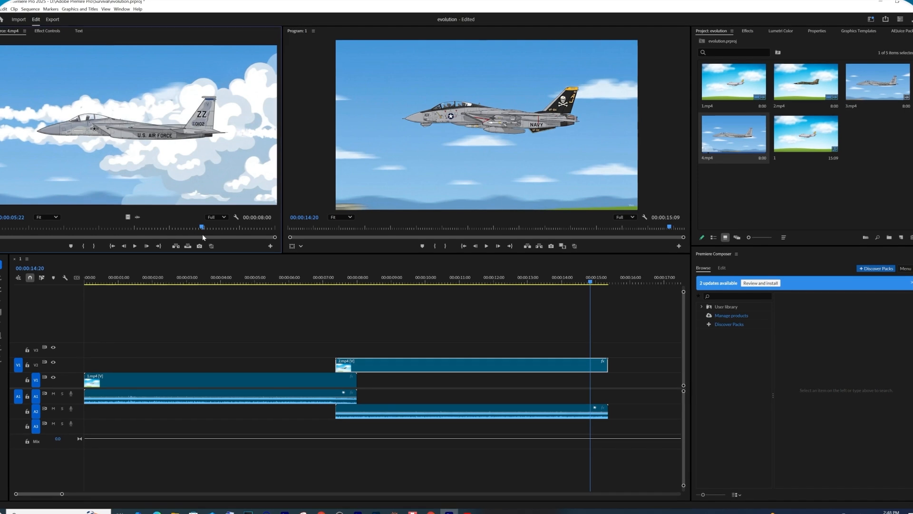
pyautogui.moveTo(137, 134); pyautogui.dragTo(591, 382)
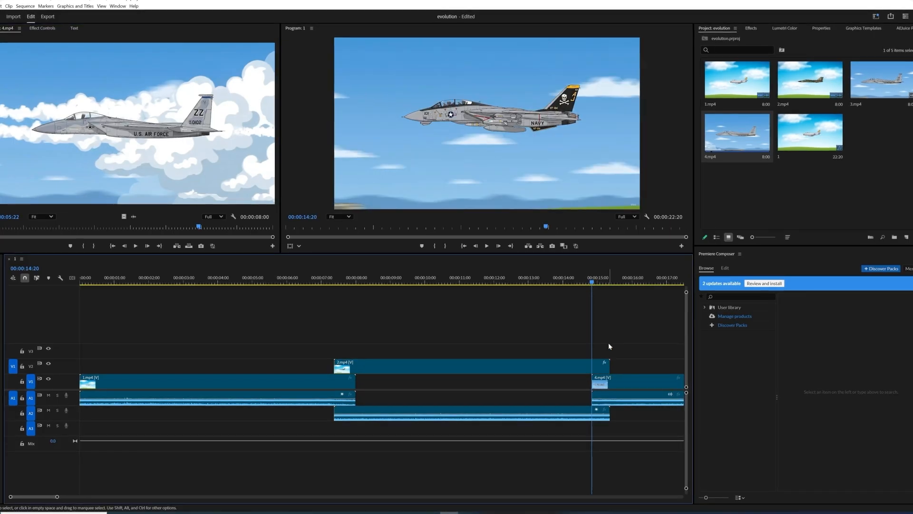
# Fade out 2.mp4 with opacity keyframes at 100% on 00:00:14:20 and 0% on 00:00:15:09, and play the transition into 4.mp4.
pyautogui.click(40, 28)
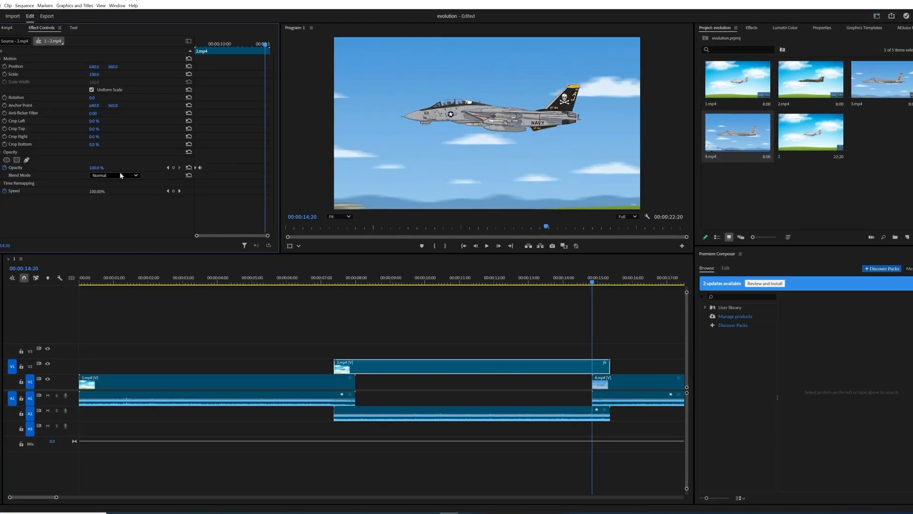
pyautogui.click(610, 284)
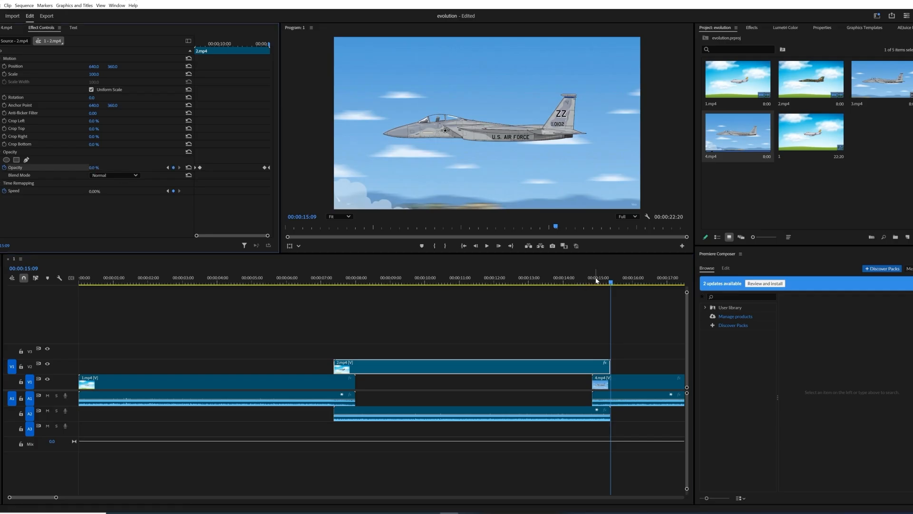
pyautogui.click(596, 281)
pyautogui.press('space')
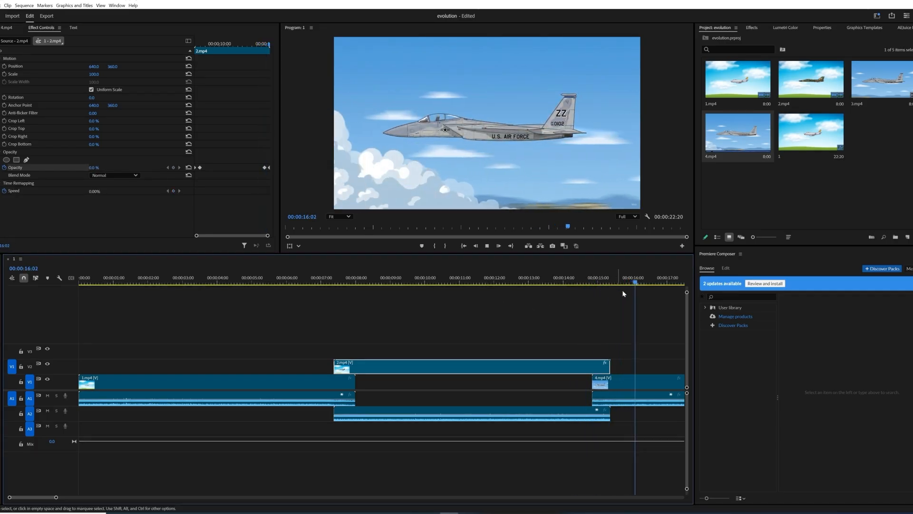
pyautogui.press('space')
# Play further through 4.mp4 and split the clip at 00:00:19:21.
pyautogui.press('space')
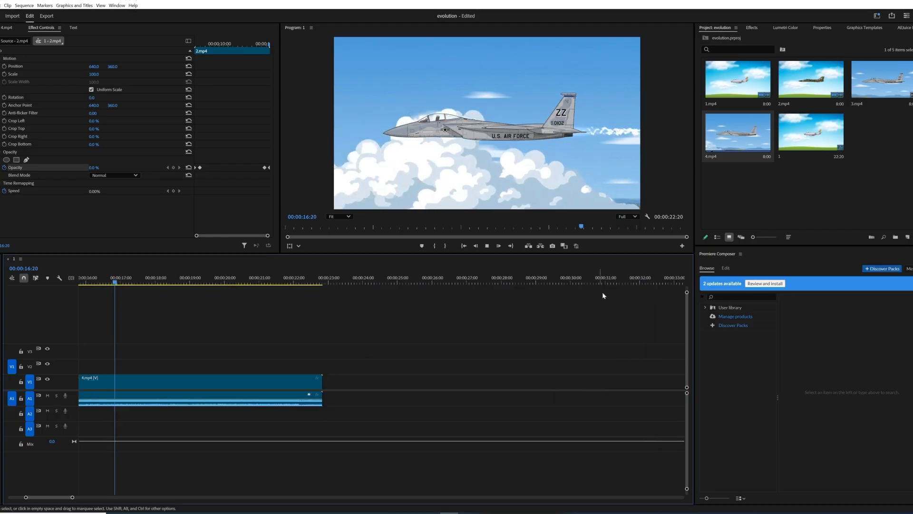
pyautogui.press('space')
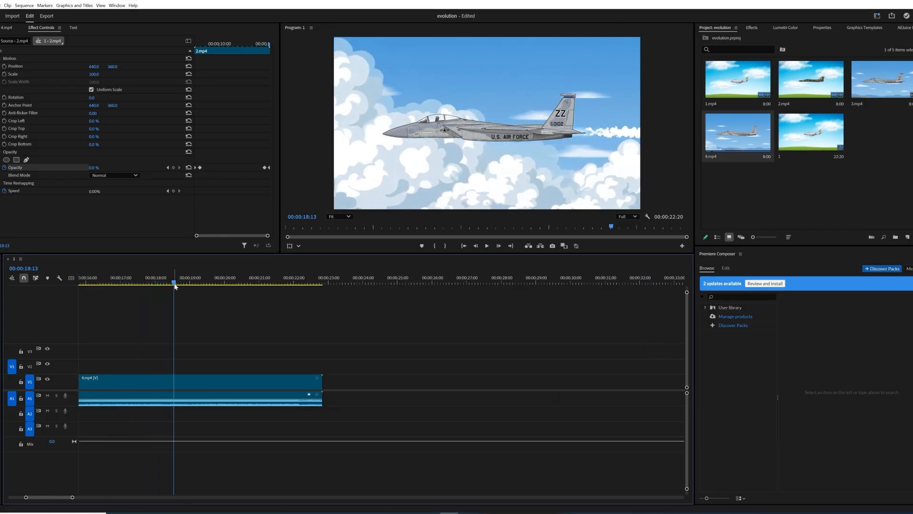
pyautogui.moveTo(174, 286); pyautogui.dragTo(221, 284)
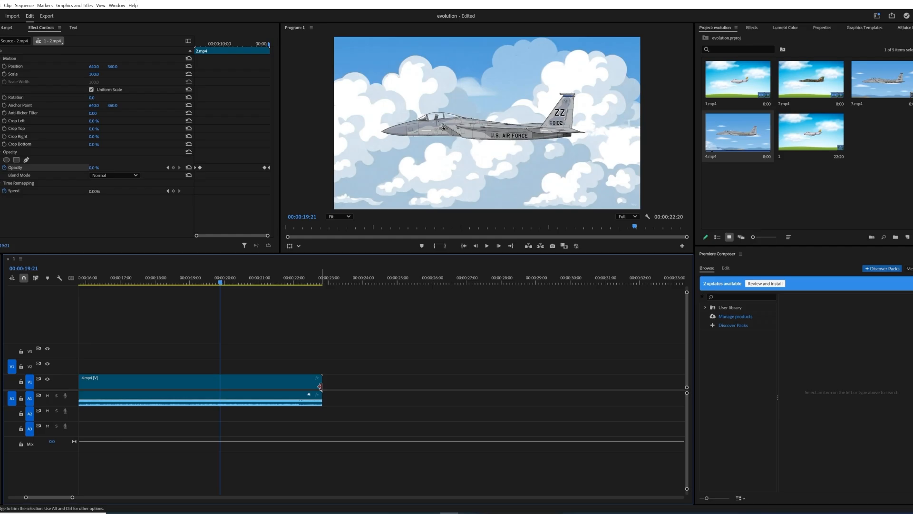
pyautogui.moveTo(311, 386); pyautogui.dragTo(301, 384)
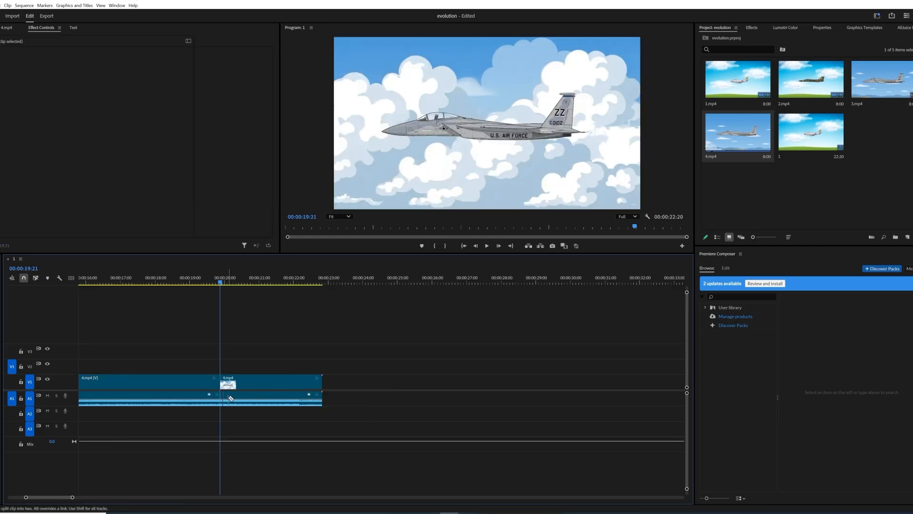
# Delete the video and audio of 4.mp4 after the cut at 00:00:19:21.
pyautogui.press('v')
pyautogui.click(246, 385)
pyautogui.press('Delete')
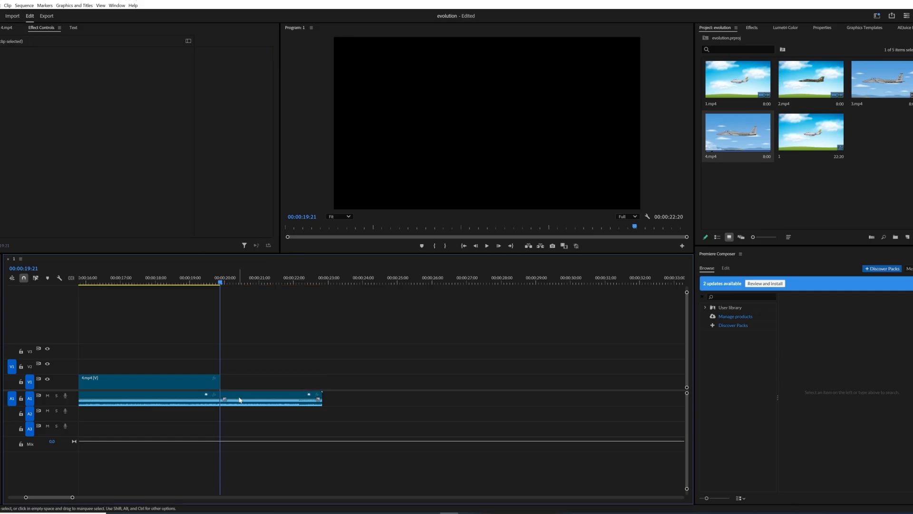
pyautogui.click(246, 399)
pyautogui.press('Delete')
# Place 3.mp4 on track V2 at 00:00:19:04 and fade it in with opacity keyframes from 0% at its start to 100% at about 00:00:19:21.
pyautogui.moveTo(880, 78); pyautogui.dragTo(224, 369)
pyautogui.moveTo(274, 399); pyautogui.dragTo(220, 414)
pyautogui.click(205, 369)
pyautogui.click(5, 167)
pyautogui.moveTo(209, 284); pyautogui.dragTo(220, 283)
pyautogui.moveTo(95, 167)
pyautogui.mouseDown()
pyautogui.moveTo(85, 167)
pyautogui.moveTo(96, 167)
pyautogui.mouseUp()
pyautogui.moveTo(221, 287); pyautogui.dragTo(195, 284)
pyautogui.moveTo(93, 169); pyautogui.dragTo(52, 171)
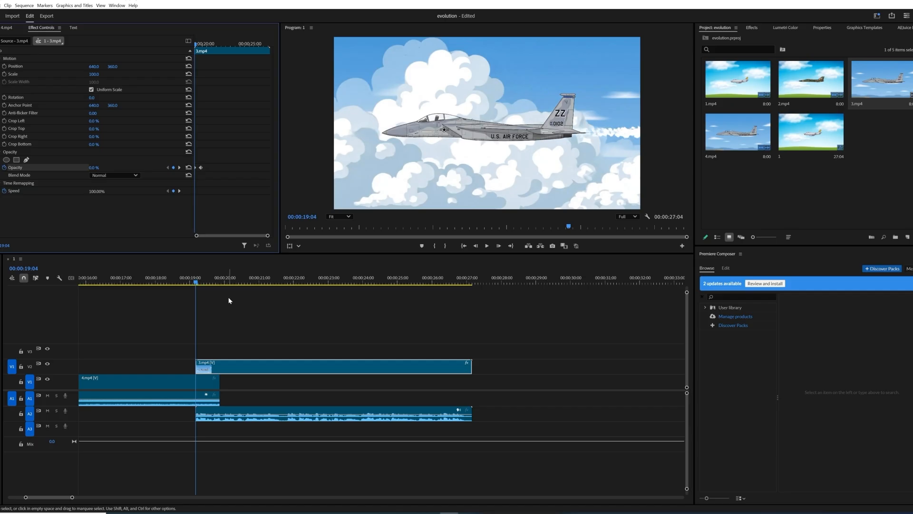
# Replace the audio of 3.mp4 on A2 with a copy of 4.mp4's audio extended to the clip's length, and play the transition.
pyautogui.click(240, 419)
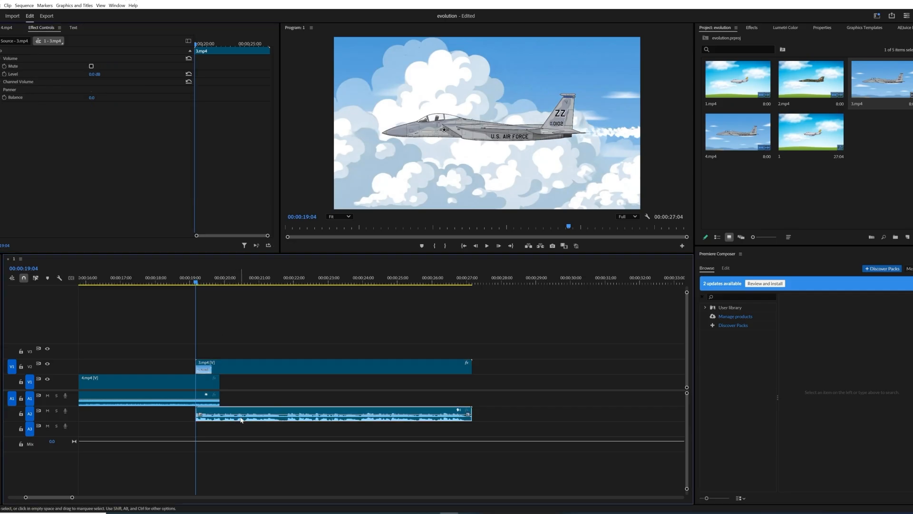
pyautogui.press('Delete')
pyautogui.click(170, 406)
pyautogui.moveTo(171, 407); pyautogui.dragTo(472, 413)
pyautogui.click(180, 280)
pyautogui.press('space')
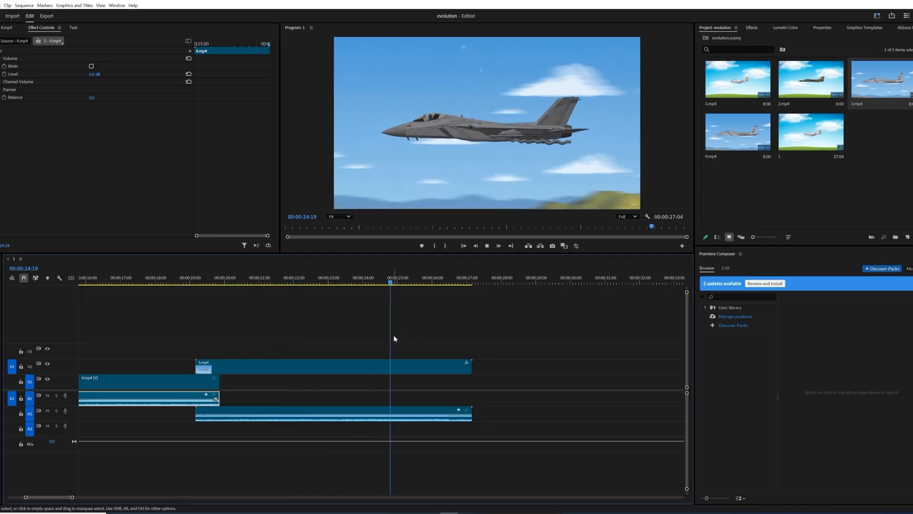
pyautogui.press('space')
pyautogui.moveTo(383, 282); pyautogui.dragTo(289, 307)
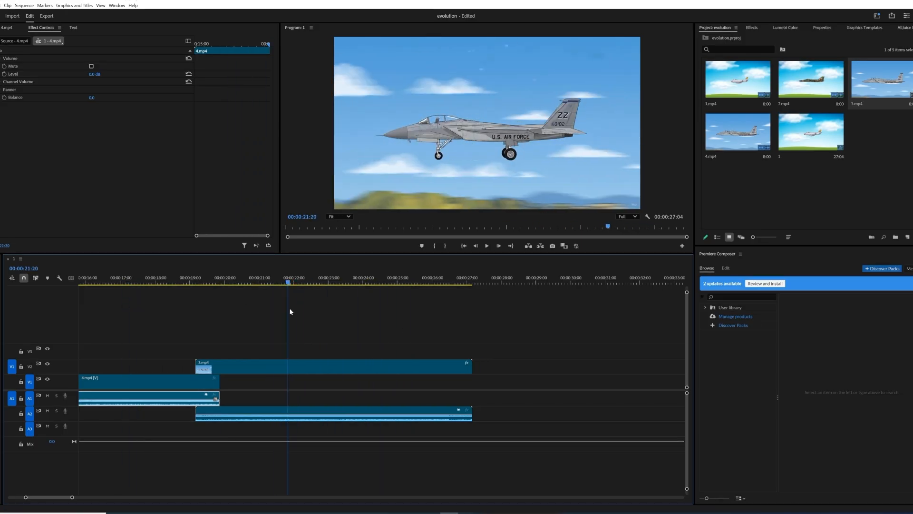
# Mark an in point at 00:00:01:03 in 1.mp4, place only its audio on A3 at 00:00:19:21, and enlarge that track.
pyautogui.doubleClick(719, 78)
pyautogui.click(133, 217)
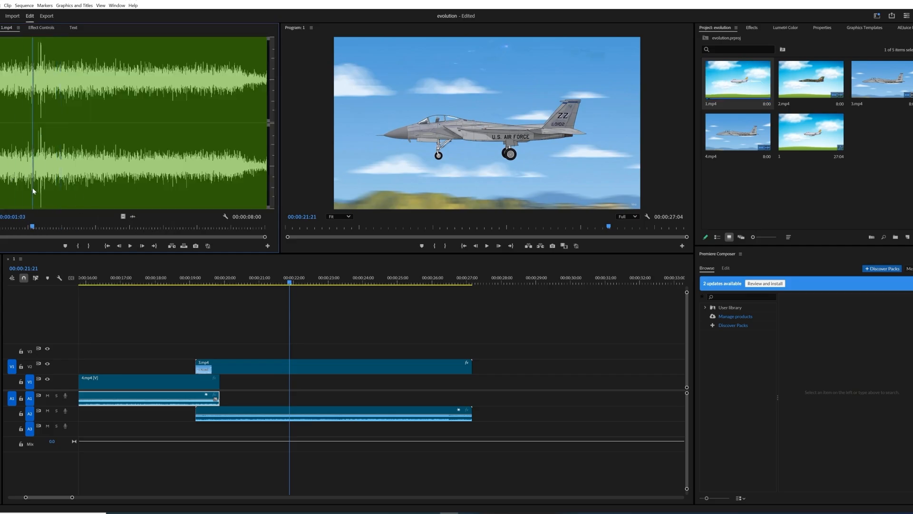
pyautogui.click(78, 246)
pyautogui.moveTo(132, 217); pyautogui.dragTo(220, 429)
pyautogui.moveTo(67, 437); pyautogui.dragTo(67, 451)
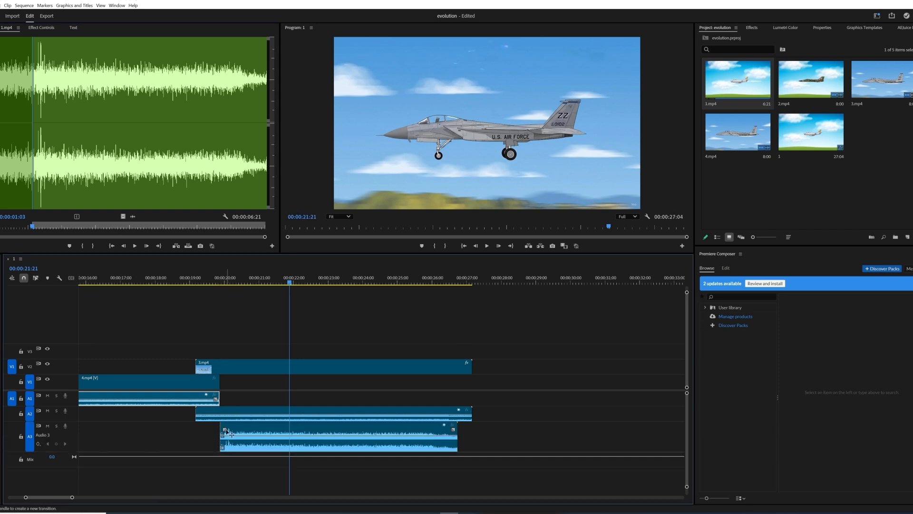
# Add a fade-in of about one second to the 1.mp4 audio on A3 and play the transition.
pyautogui.moveTo(226, 430); pyautogui.dragTo(251, 429)
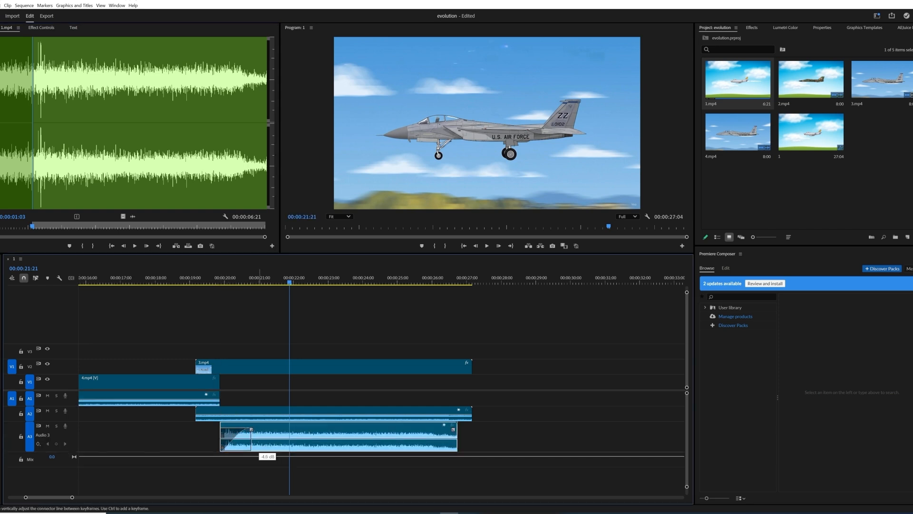
pyautogui.click(197, 283)
pyautogui.press('space')
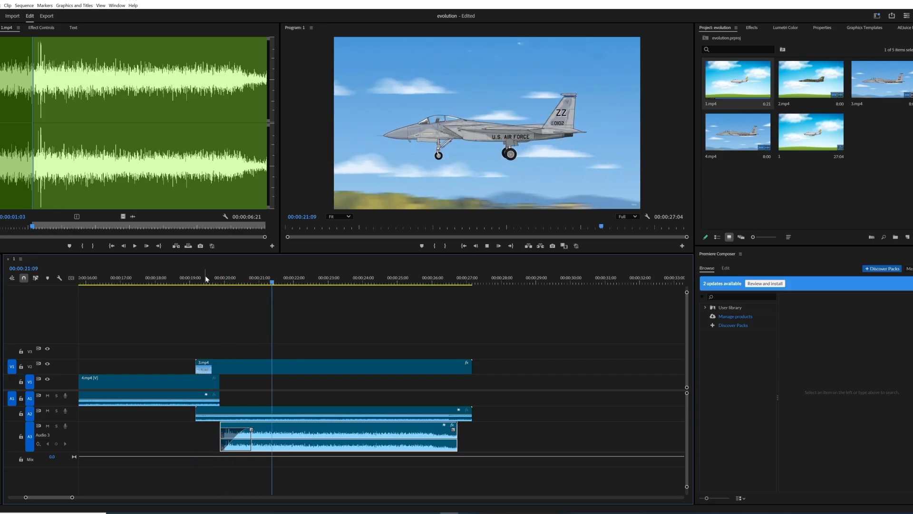
pyautogui.press('space')
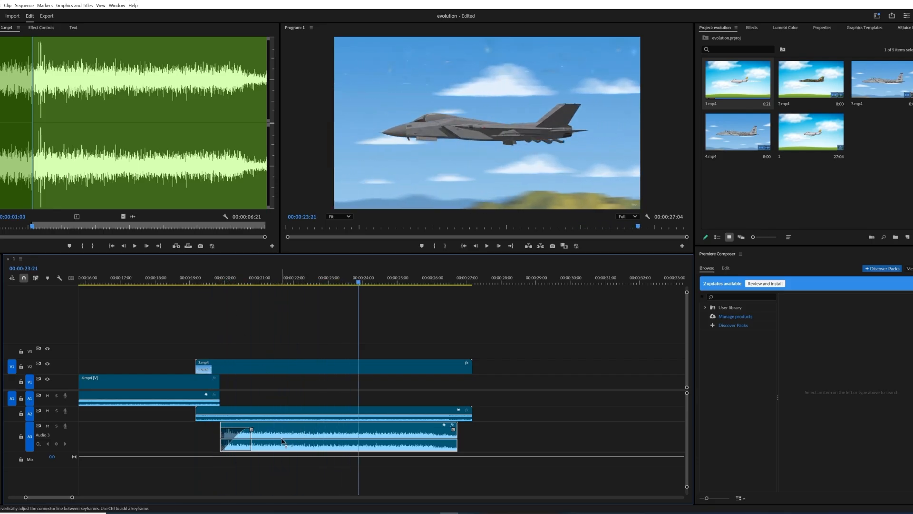
# Lengthen the 1.mp4 audio on A3 so that it ends at 00:00:27:06, and play the transition again.
pyautogui.click(221, 284)
pyautogui.press('space')
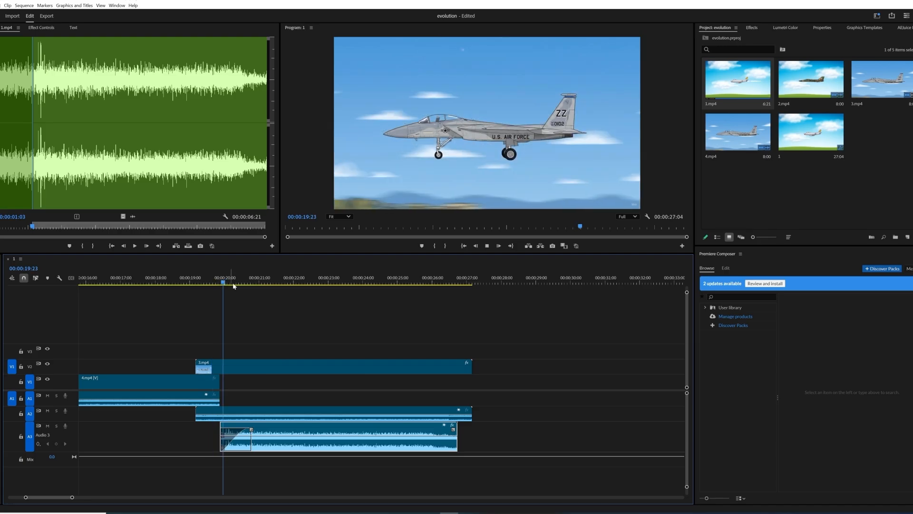
pyautogui.press('space')
pyautogui.moveTo(222, 424); pyautogui.dragTo(205, 424)
pyautogui.click(193, 282)
pyautogui.press('space')
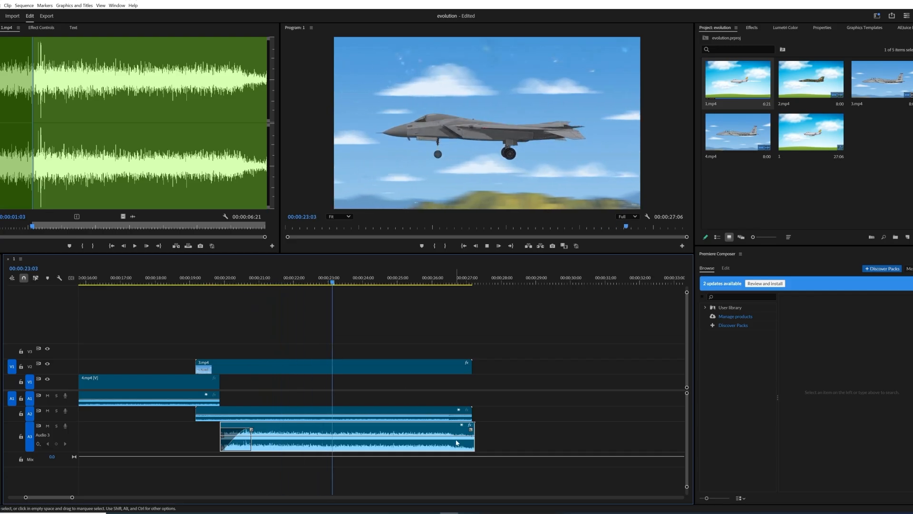
# Fade out the 1.mp4 audio on A3 from about 00:00:21:11 and trim its end to 00:00:27:04.
pyautogui.keyDown('ctrl'); pyautogui.click(275, 429); pyautogui.keyUp('ctrl')
pyautogui.moveTo(470, 429); pyautogui.dragTo(472, 451)
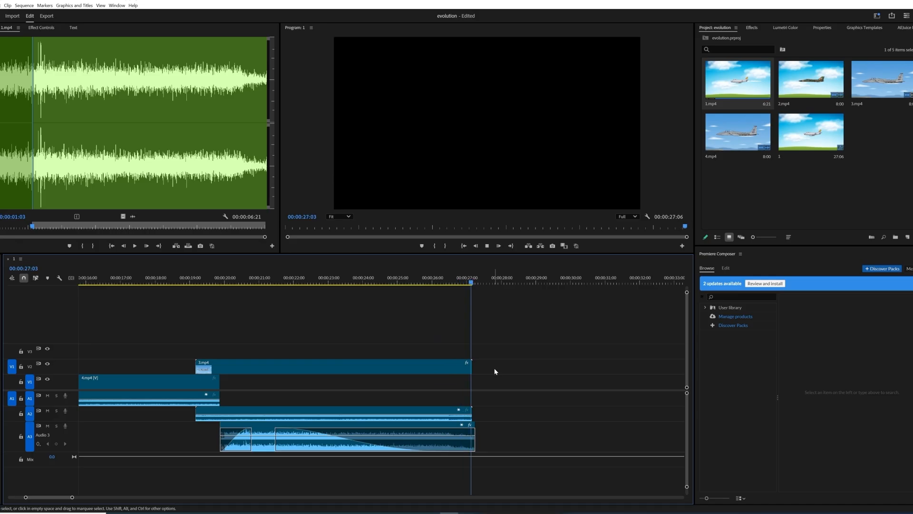
pyautogui.moveTo(472, 428); pyautogui.dragTo(471, 428)
pyautogui.click(451, 283)
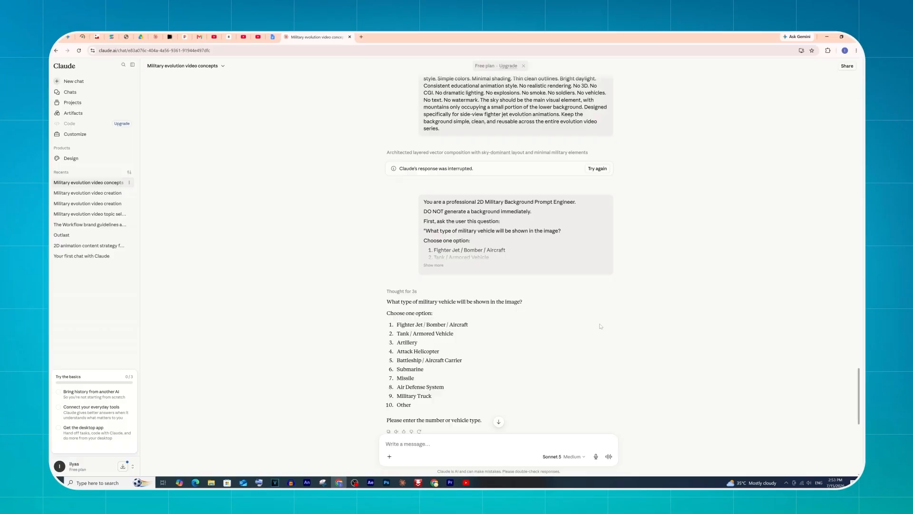
# Switch to the Claude chat, find the 2D vehicle image prompts, and select the heading "F-86 Sabre (1950)" for copying.
pyautogui.scroll(-10, 471, 322)
pyautogui.scroll(10, 471, 322)
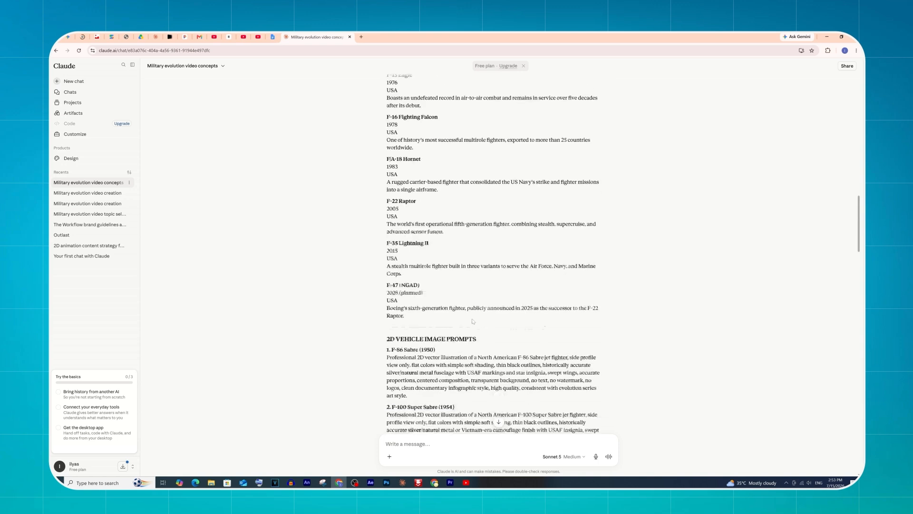
pyautogui.scroll(-2, 473, 322)
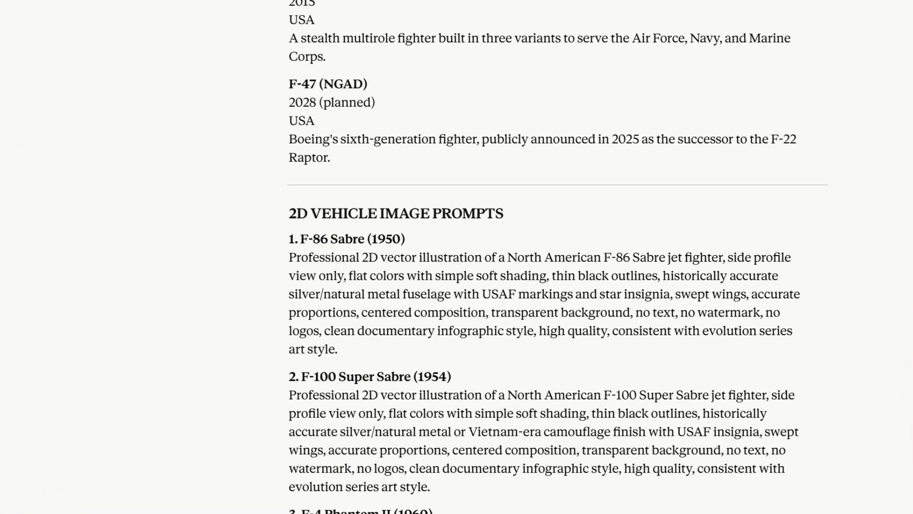
pyautogui.moveTo(393, 239); pyautogui.dragTo(419, 251)
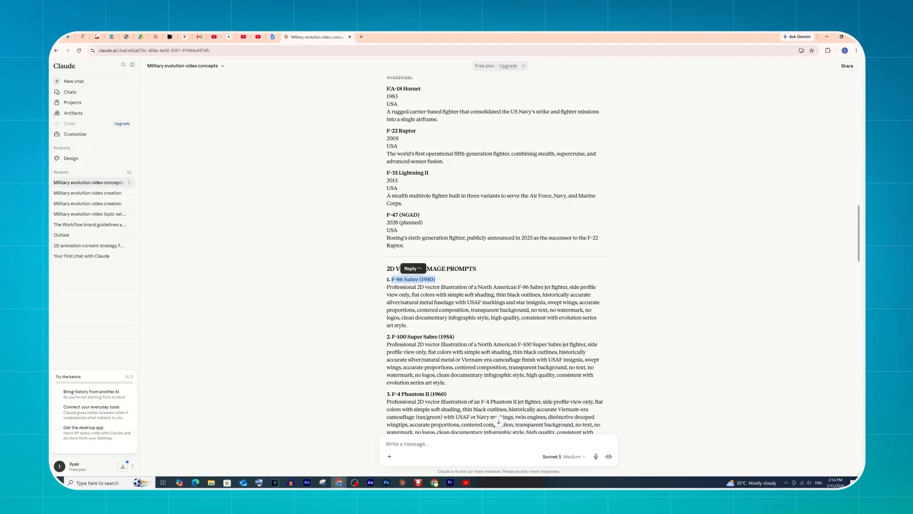
# Switch to Premiere Pro, add the TA_Short_Texts_Opacity_05 graphics template at the sequence start, and move it to track V3 above 1.mp4.
pyautogui.hotkey('alt', 'Tab')
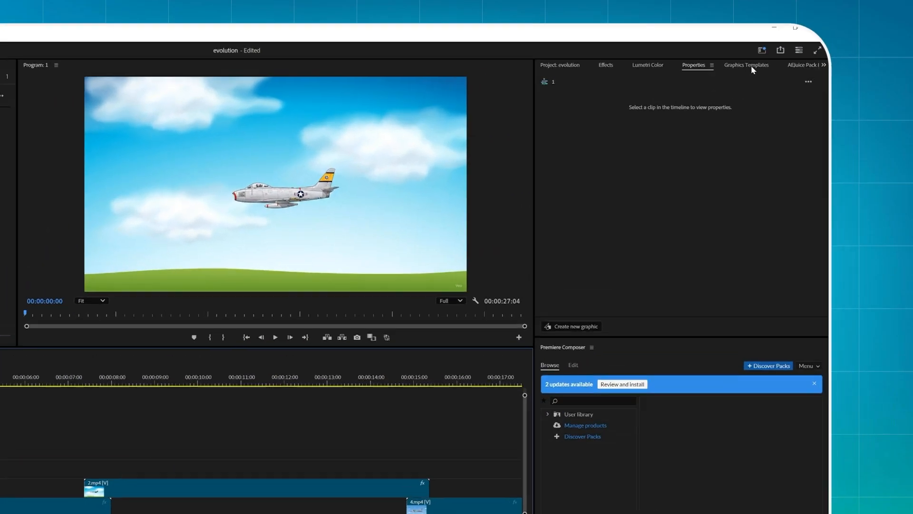
pyautogui.click(806, 60)
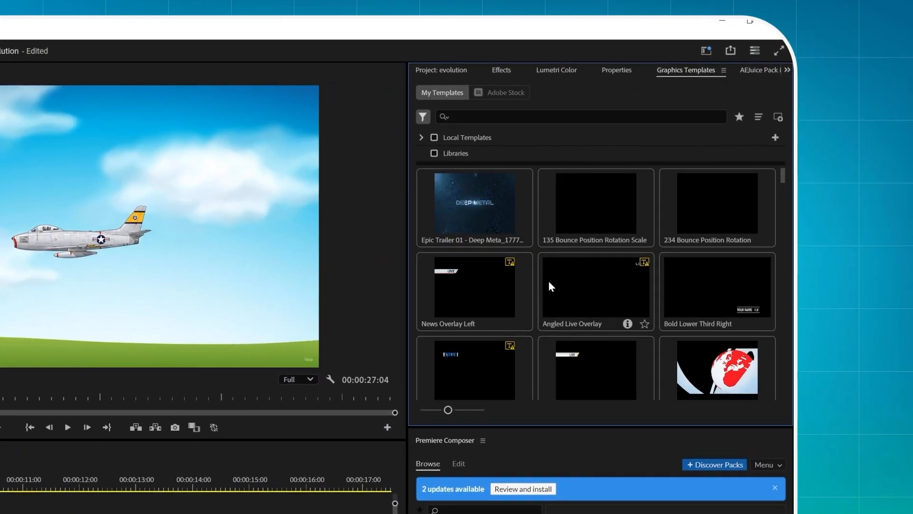
pyautogui.scroll(-5, 564, 281)
pyautogui.moveTo(783, 176); pyautogui.dragTo(0, 513)
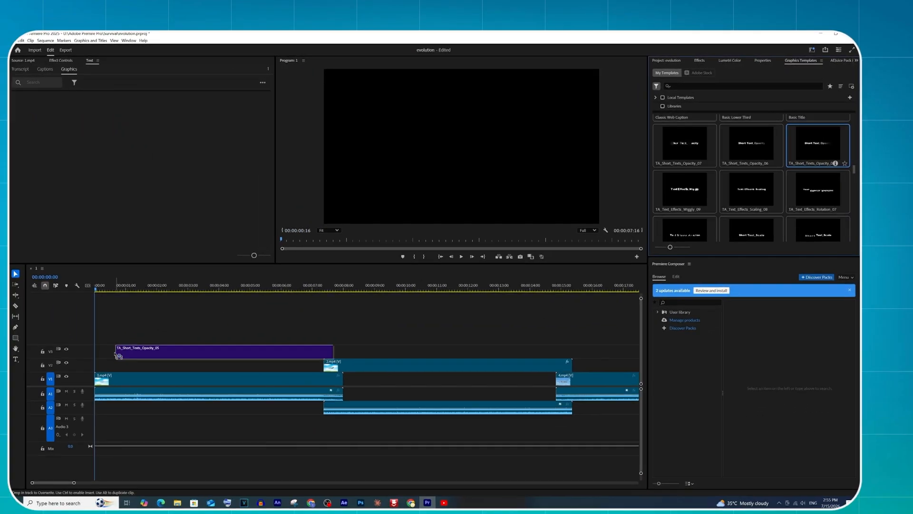
pyautogui.moveTo(119, 356); pyautogui.dragTo(121, 369)
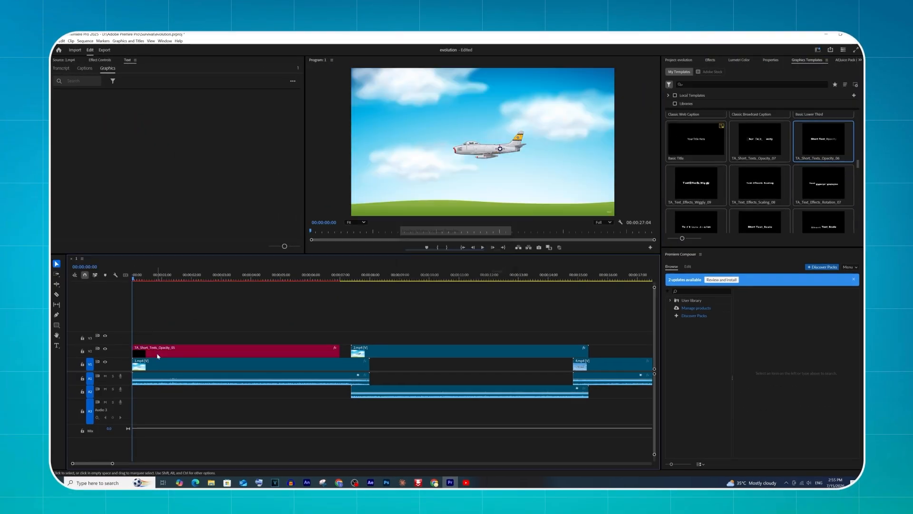
pyautogui.click(162, 278)
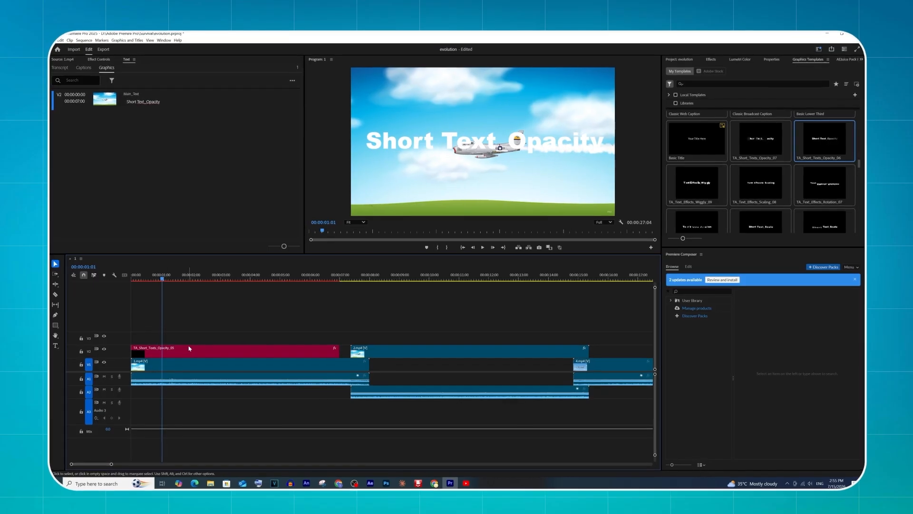
pyautogui.click(188, 350)
pyautogui.moveTo(186, 351); pyautogui.dragTo(190, 340)
# Reduce the title's text size, and set its motion scale to 83 and position to 267, 63.
pyautogui.moveTo(768, 339); pyautogui.dragTo(754, 338)
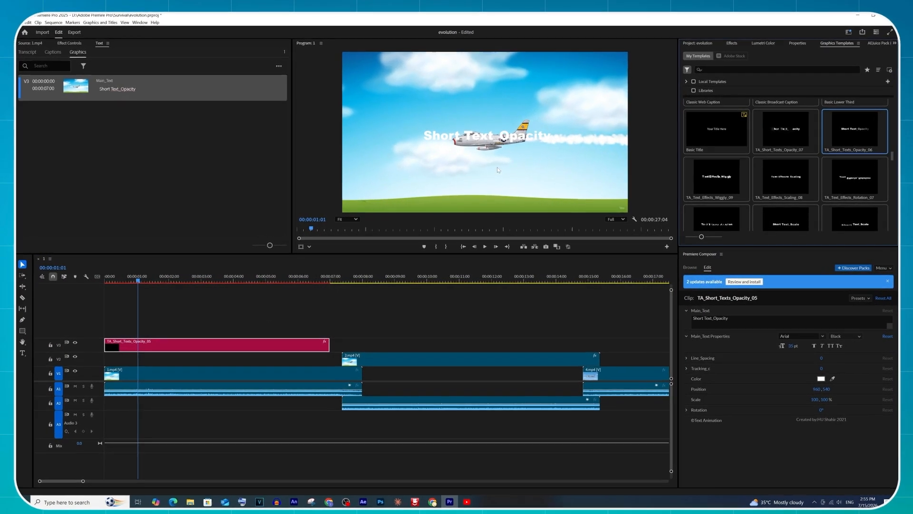
pyautogui.click(66, 40)
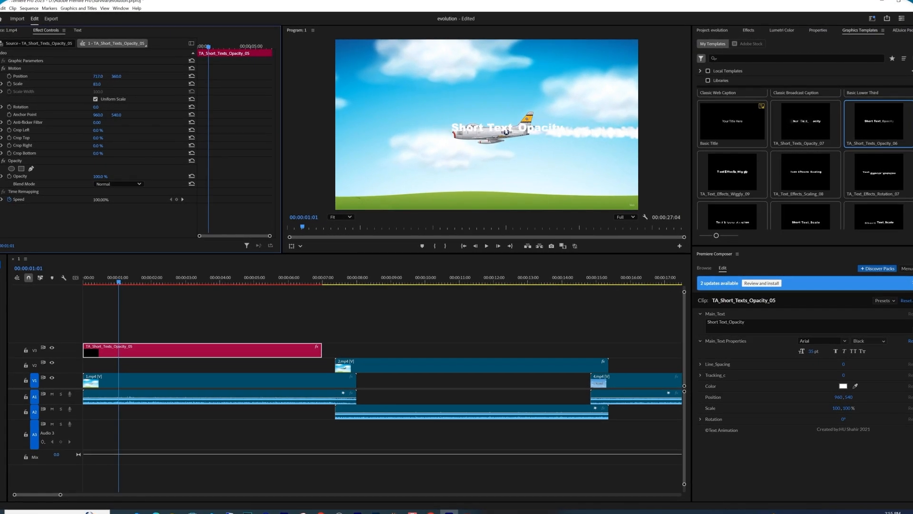
pyautogui.moveTo(116, 76); pyautogui.dragTo(76, 76)
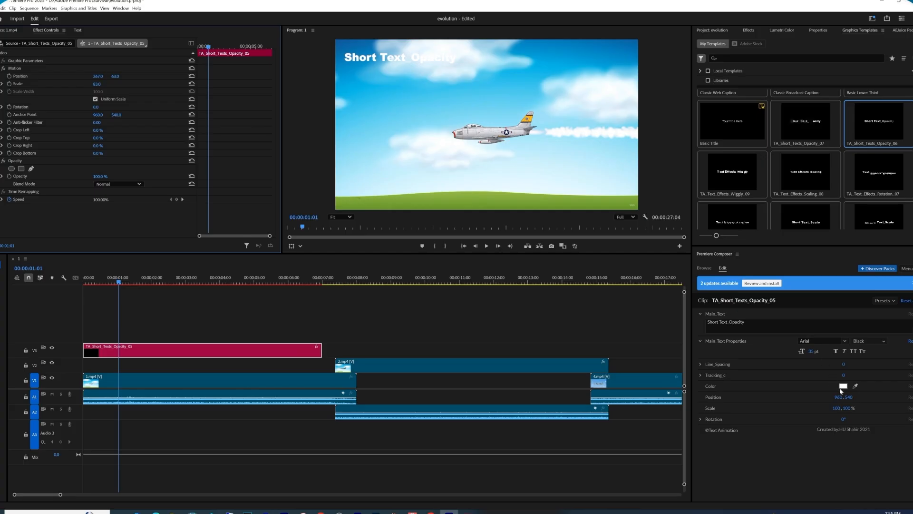
# Colour the title text dark red and set its Arial font style to Bold.
pyautogui.click(842, 387)
pyautogui.click(794, 440)
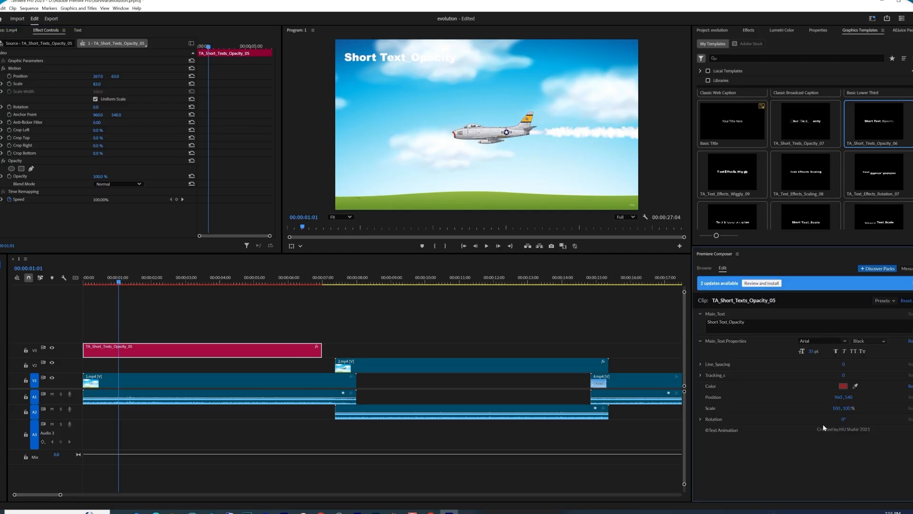
pyautogui.click(177, 349)
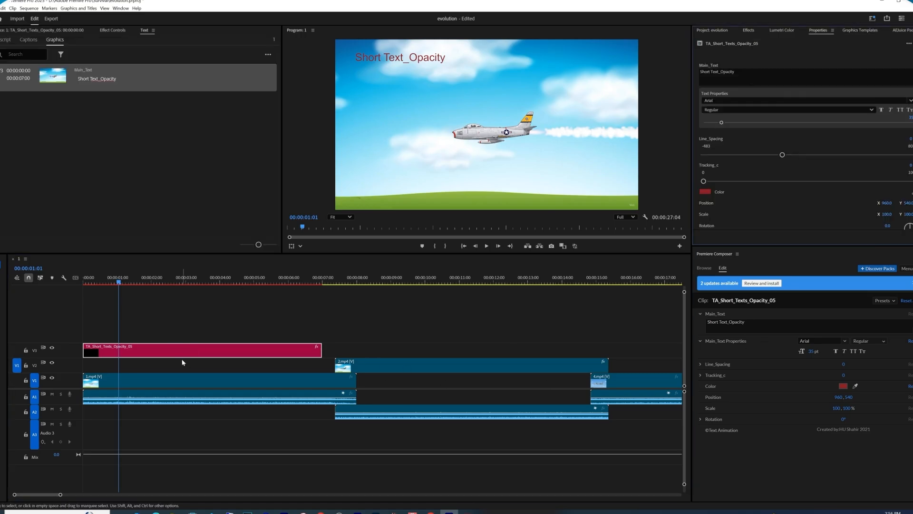
pyautogui.click(868, 111)
pyautogui.click(717, 138)
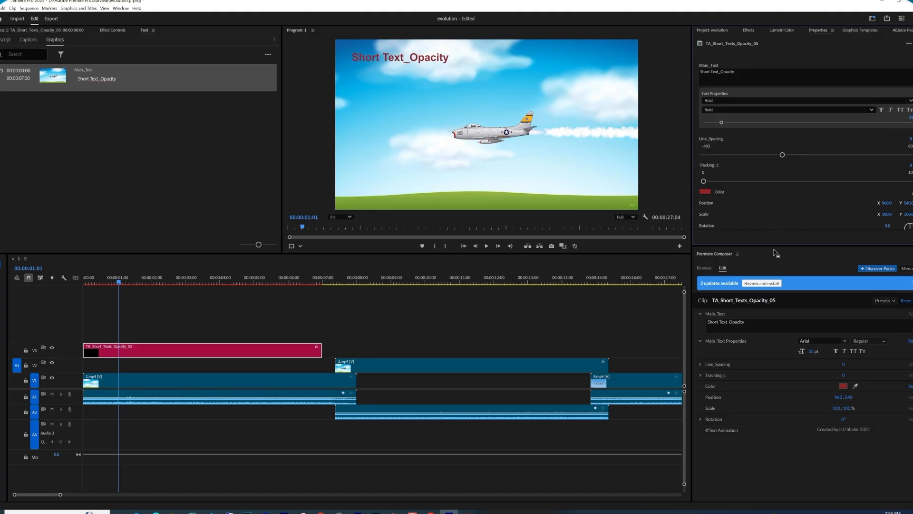
# Replace the title text with "F-86 Sabre (1950)" and reapply the Bold font style.
pyautogui.moveTo(745, 322); pyautogui.dragTo(712, 322)
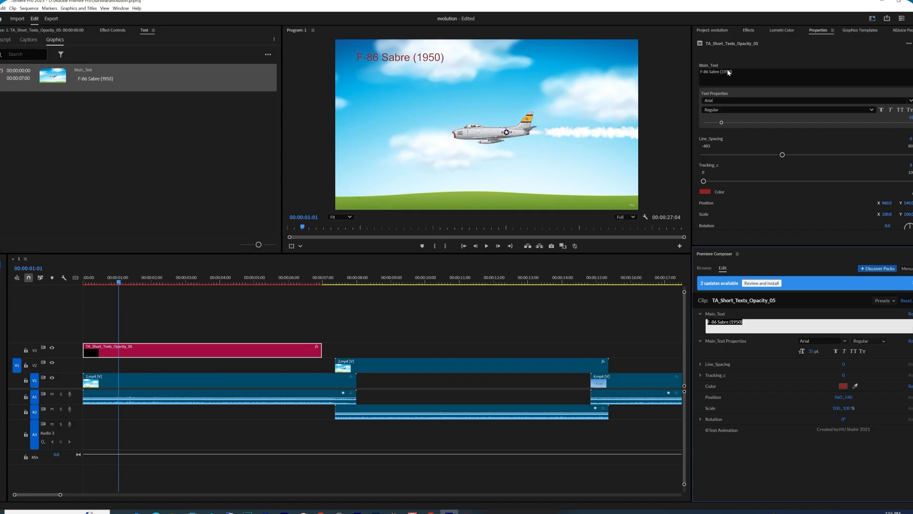
pyautogui.moveTo(695, 74); pyautogui.dragTo(748, 78)
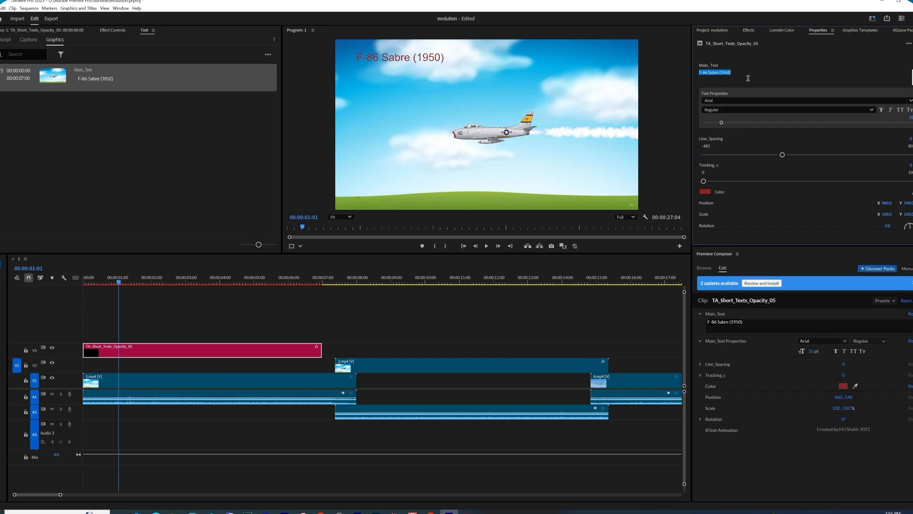
pyautogui.click(872, 111)
pyautogui.click(747, 143)
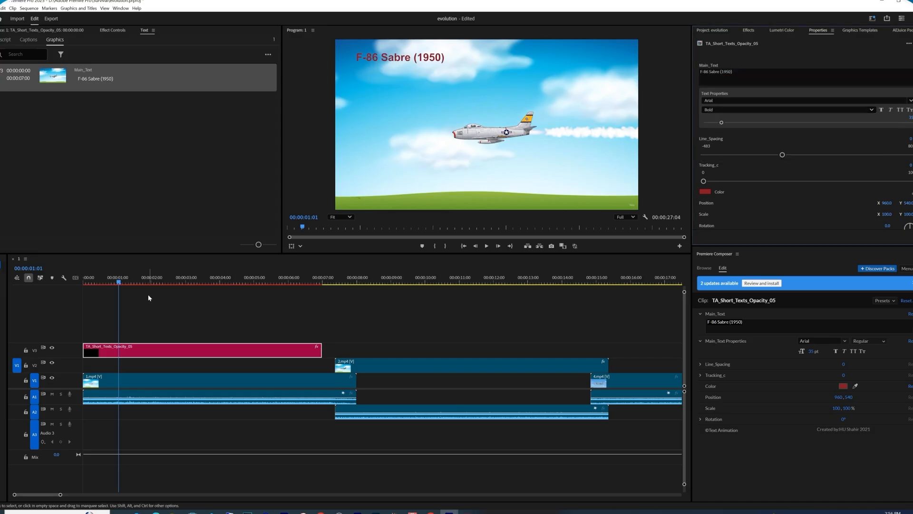
# Set the title's scale to 70 and position to 173, 45, and trim its end to about 00:00:03:21.
pyautogui.click(113, 30)
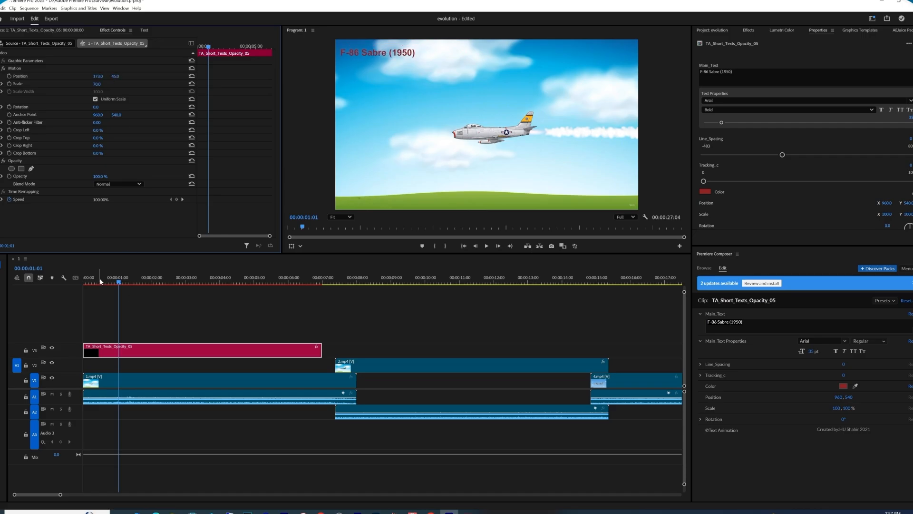
pyautogui.press('space')
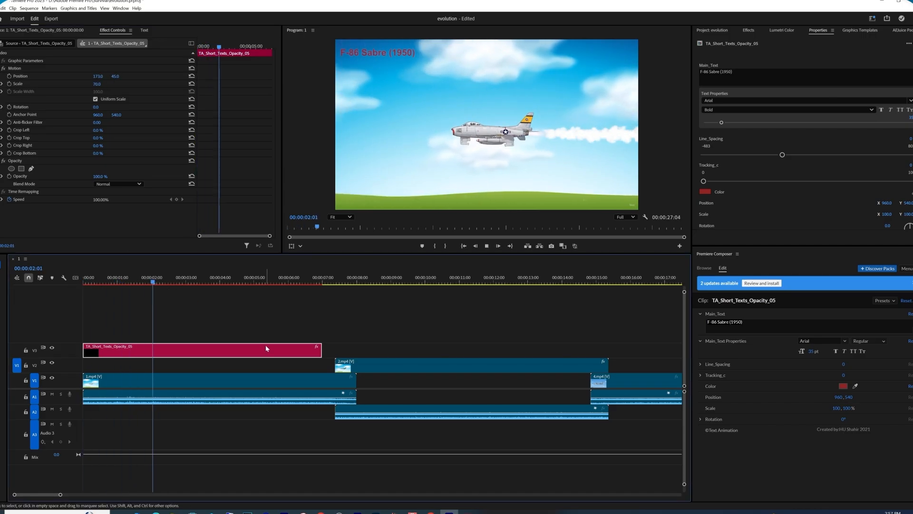
pyautogui.moveTo(318, 352); pyautogui.dragTo(216, 353)
pyautogui.press('space')
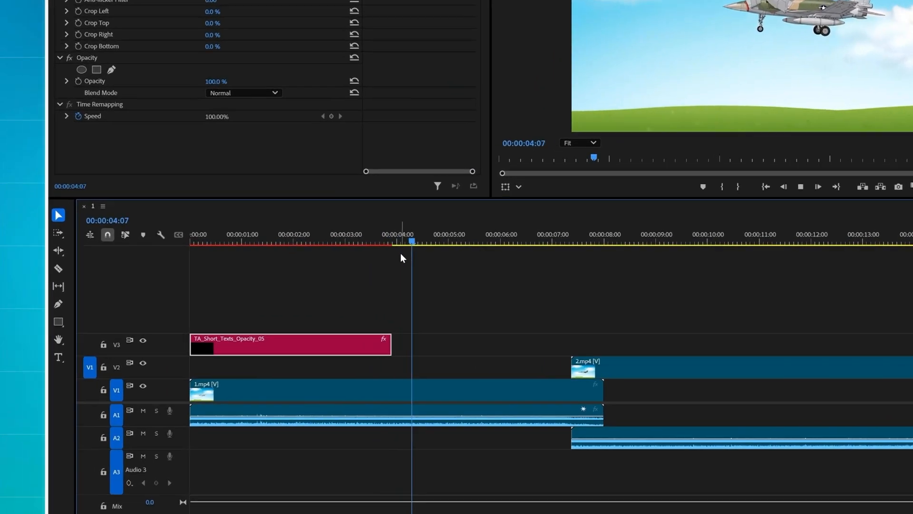
pyautogui.press('space')
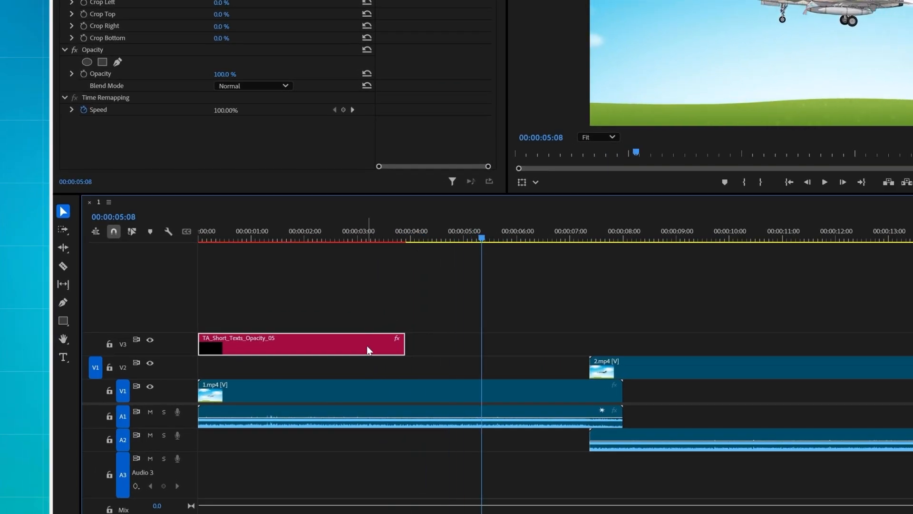
# Duplicate the F-86 title at 00:00:05:08 and replace the copy's text with "F-100 Super Sabre (1954)", copied from the Claude chat.
pyautogui.moveTo(366, 345); pyautogui.dragTo(629, 338)
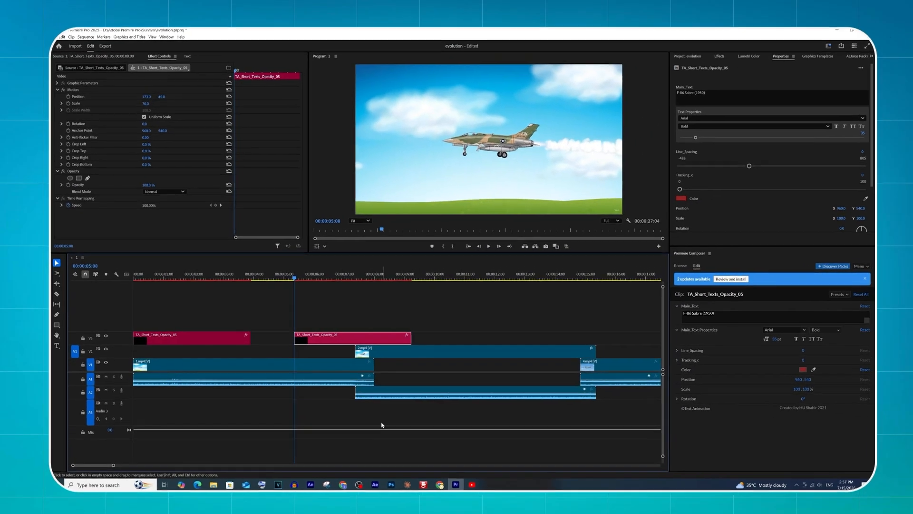
pyautogui.hotkey('alt', 'Tab')
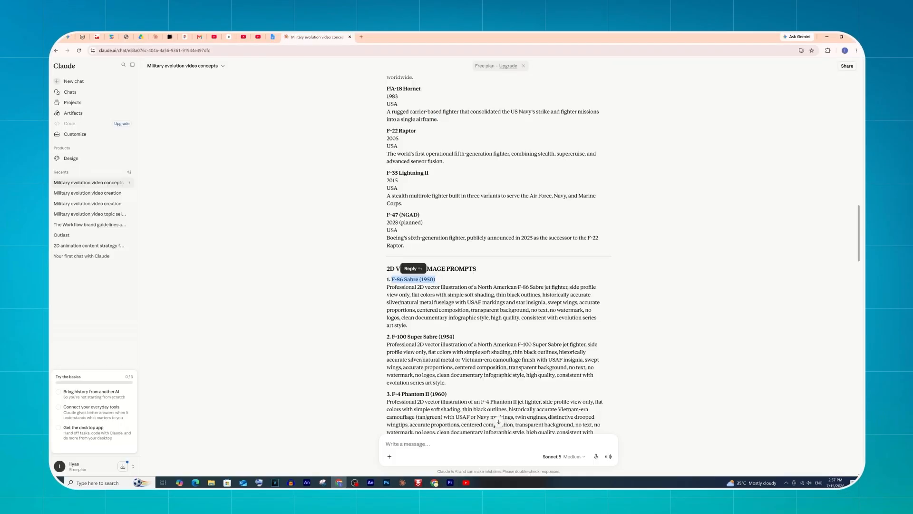
pyautogui.moveTo(391, 336); pyautogui.dragTo(457, 338)
pyautogui.hotkey('ctrl', 'c')
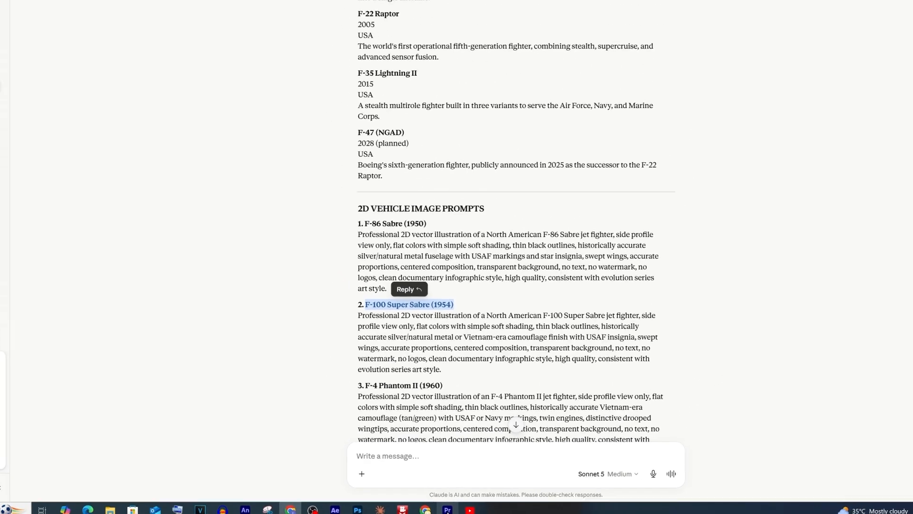
pyautogui.hotkey('alt', 'Tab')
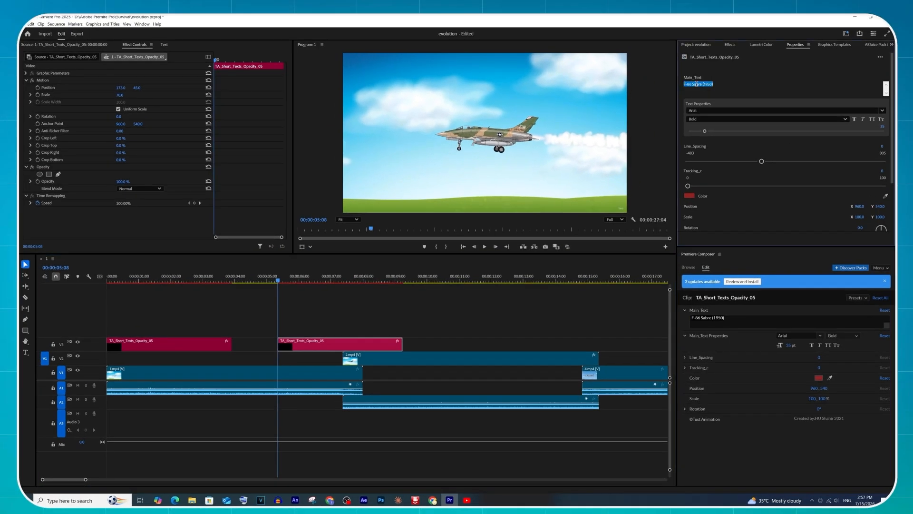
pyautogui.hotkey('ctrl', 'v')
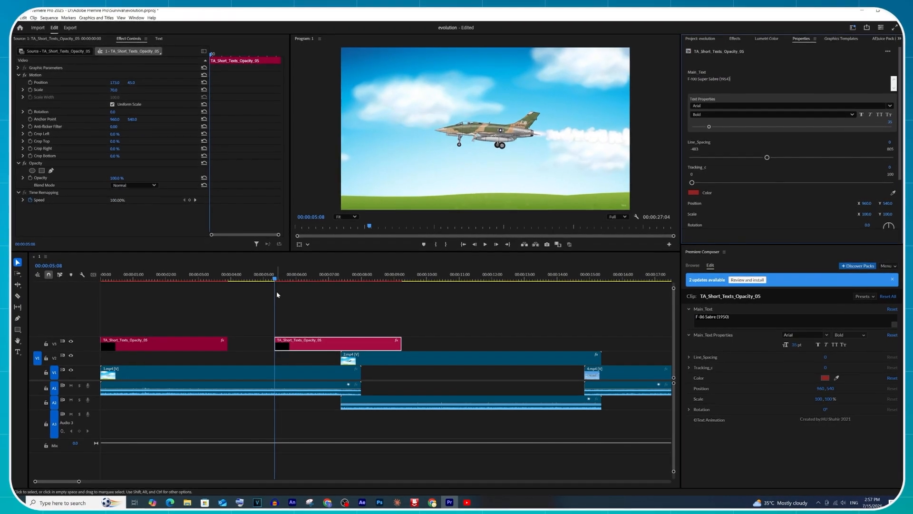
# Set the F-100 title's motion position to 236, 45 and play back that part of the sequence.
pyautogui.moveTo(277, 279); pyautogui.dragTo(312, 278)
pyautogui.moveTo(107, 76); pyautogui.dragTo(129, 72)
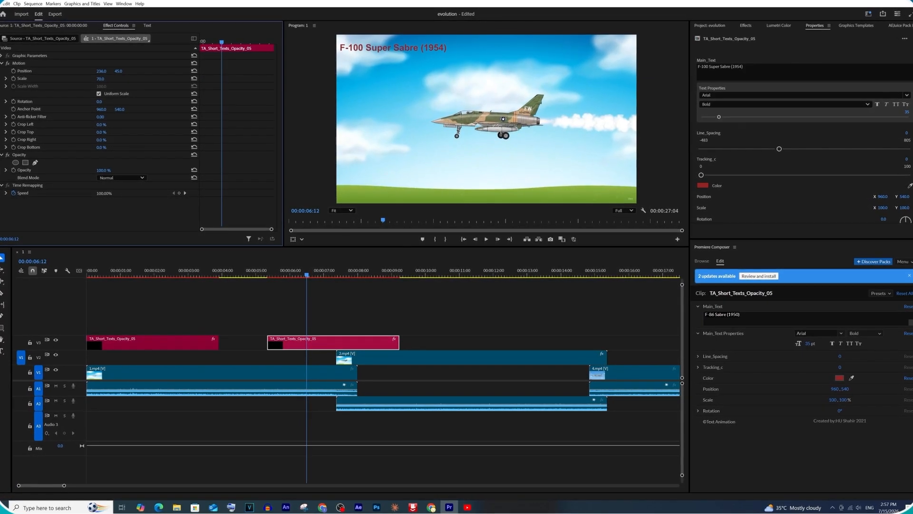
pyautogui.click(220, 269)
pyautogui.press('space')
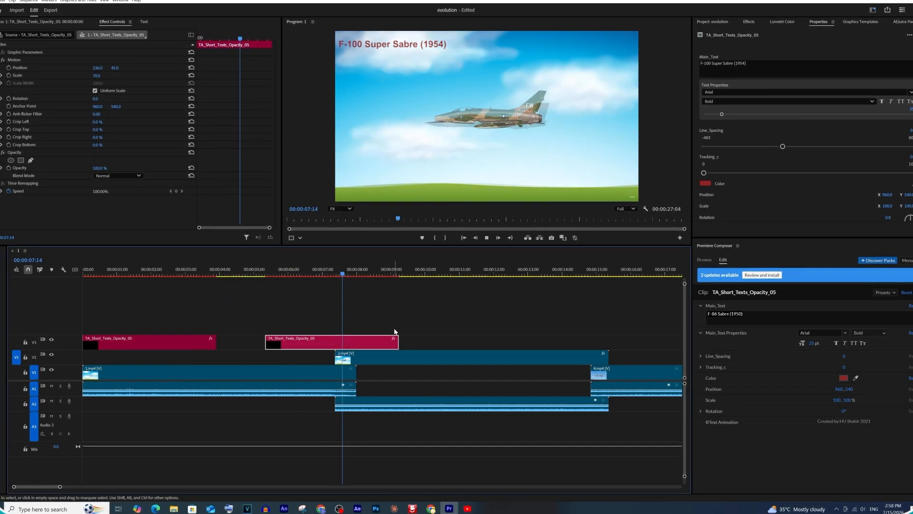
# Shorten the F-100 title to end near 00:00:08:02, and add a copy right after it reading "F-4 Phantom II (1960)" from the Claude chat.
pyautogui.moveTo(398, 342); pyautogui.dragTo(420, 343)
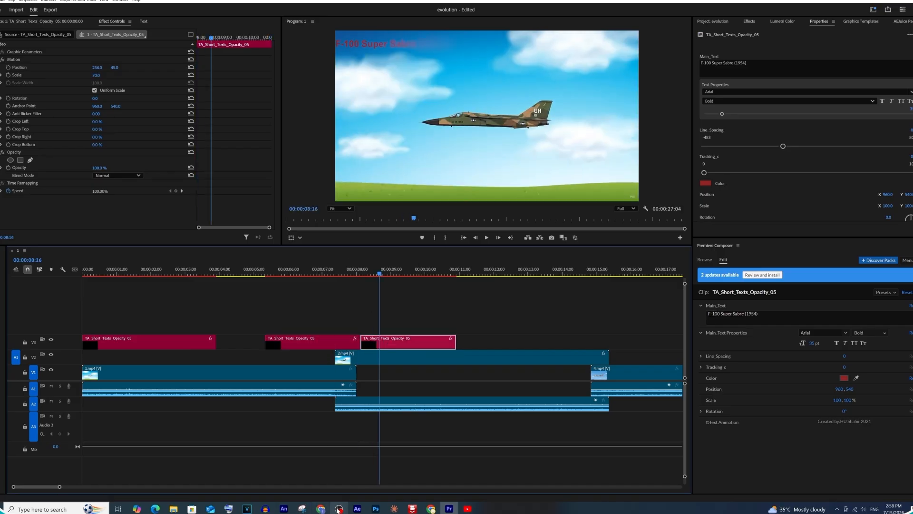
pyautogui.hotkey('alt', 'Tab')
pyautogui.scroll(-2, 504, 237)
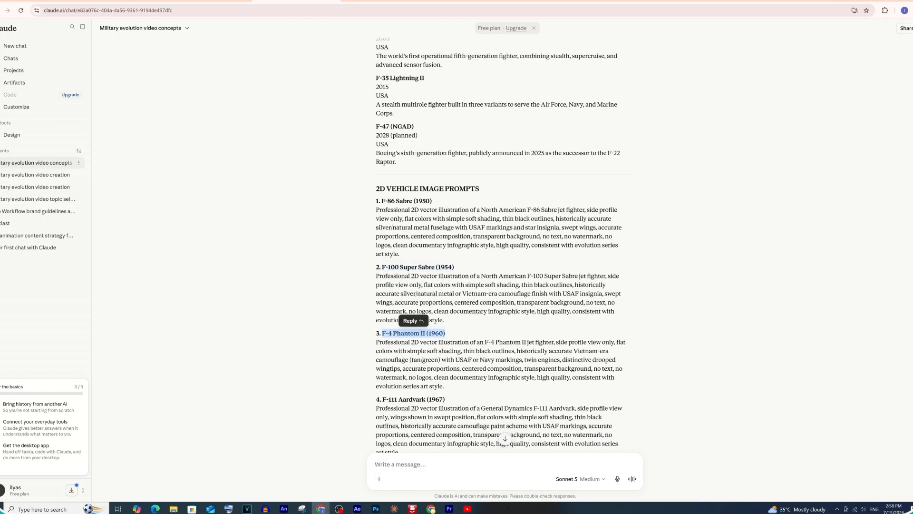
pyautogui.hotkey('alt', 'Tab')
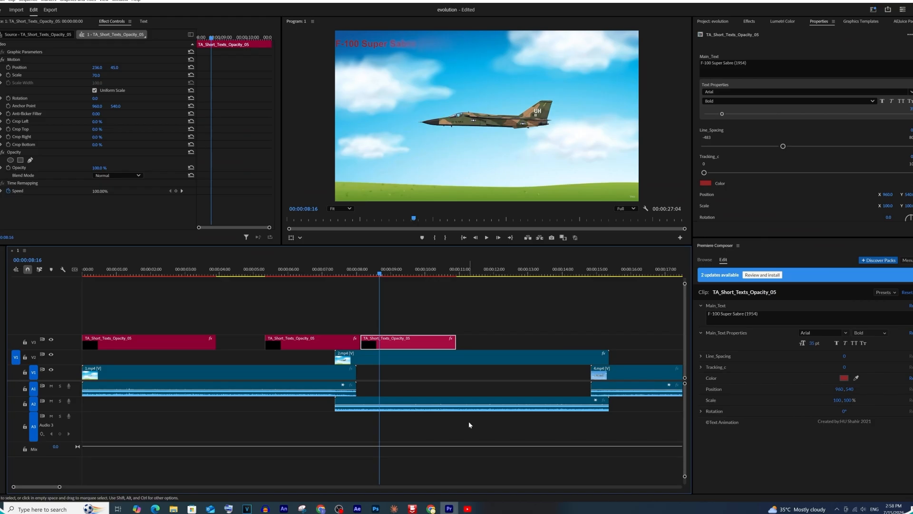
pyautogui.click(747, 64)
# Set the F-4 Phantom II title's motion position to 206, 45 and play it back.
pyautogui.moveTo(361, 273); pyautogui.dragTo(425, 273)
pyautogui.moveTo(97, 67); pyautogui.dragTo(87, 67)
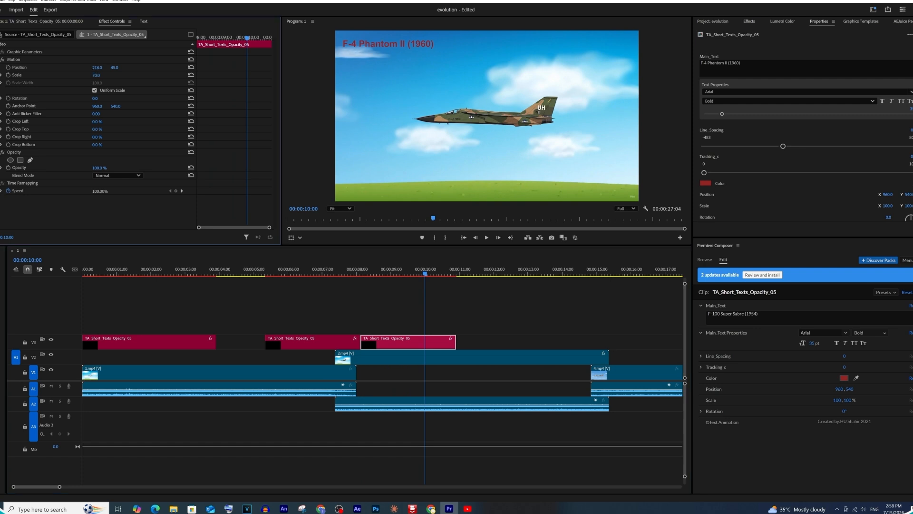
pyautogui.press('space')
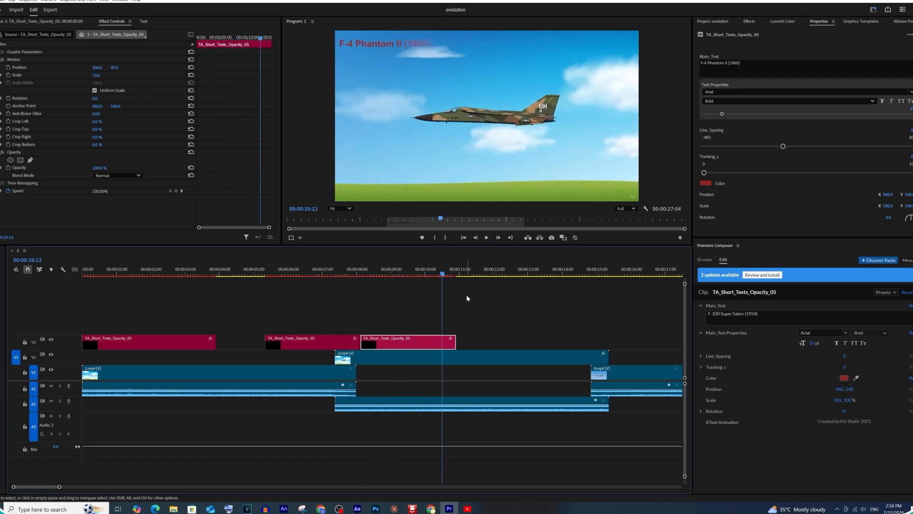
# Duplicate the F-4 Phantom II title at 00:00:11:16 on the same video track.
pyautogui.click(496, 275)
pyautogui.hotkey('ctrl', 'v')
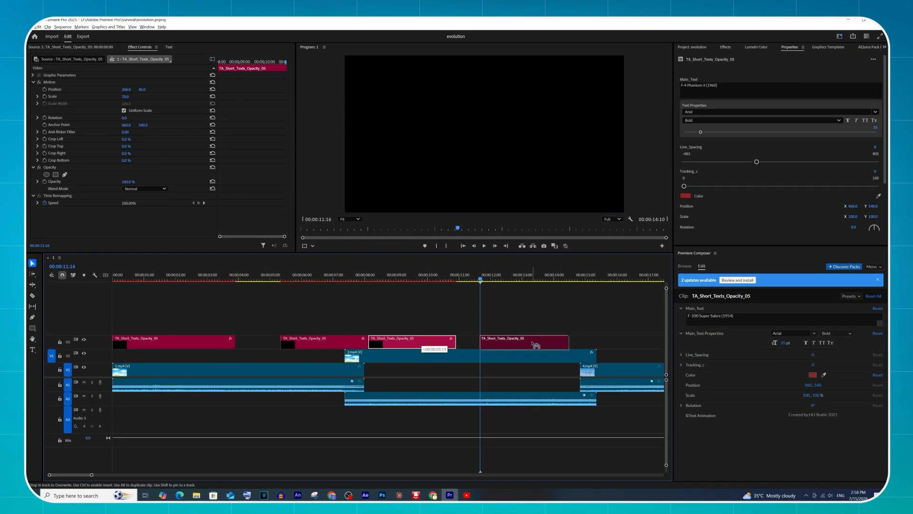
pyautogui.moveTo(494, 280); pyautogui.dragTo(499, 280)
# Copy "F-14 Tomcat (1974)" from the Claude chat and paste it as the text of the title at 00:00:11:16.
pyautogui.click(196, 495)
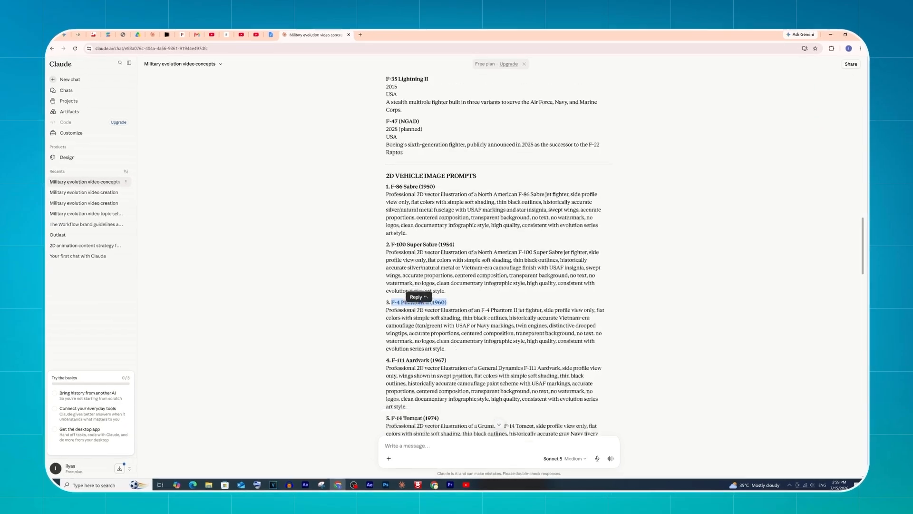
pyautogui.scroll(-2, 455, 377)
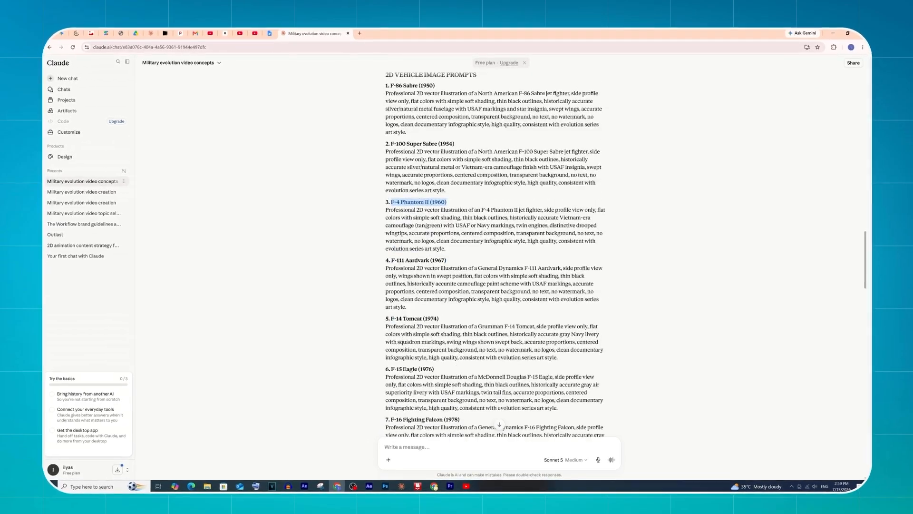
pyautogui.tripleClick(412, 319)
pyautogui.hotkey('ctrl', 'c')
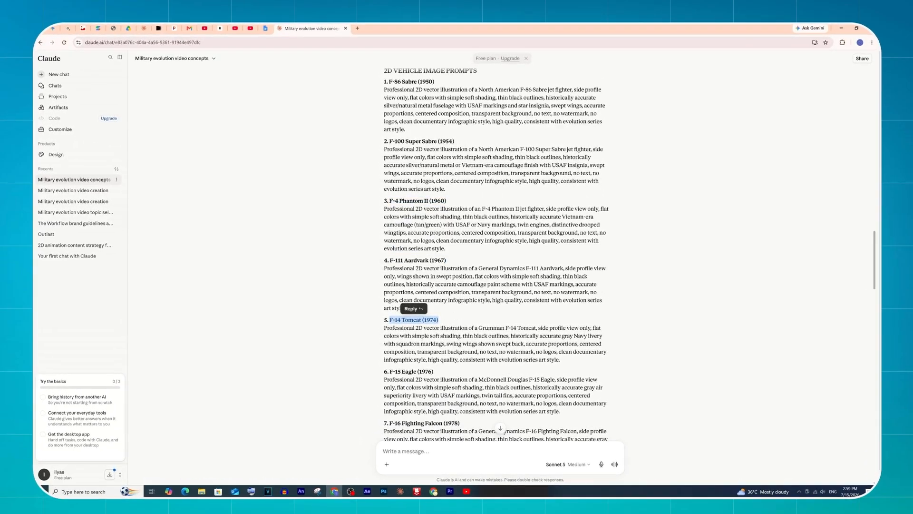
pyautogui.click(449, 491)
pyautogui.click(500, 343)
pyautogui.tripleClick(681, 87)
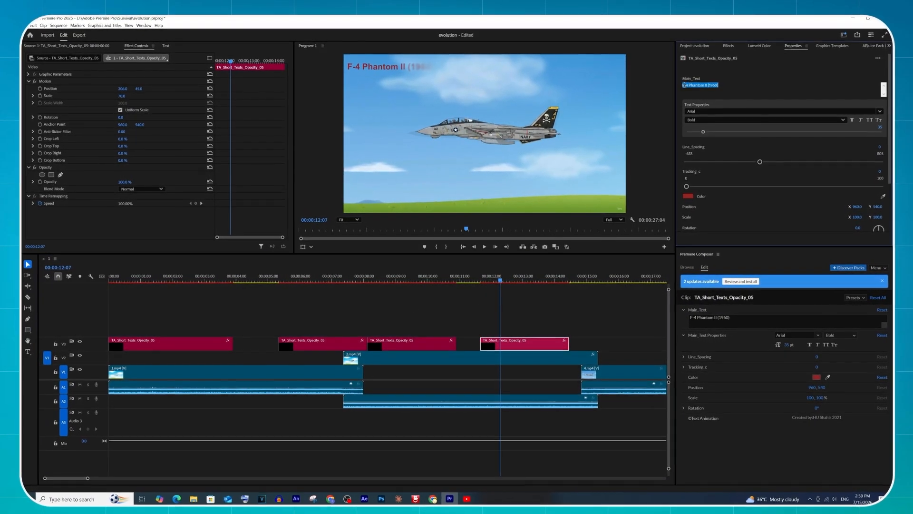
pyautogui.hotkey('ctrl', 'v')
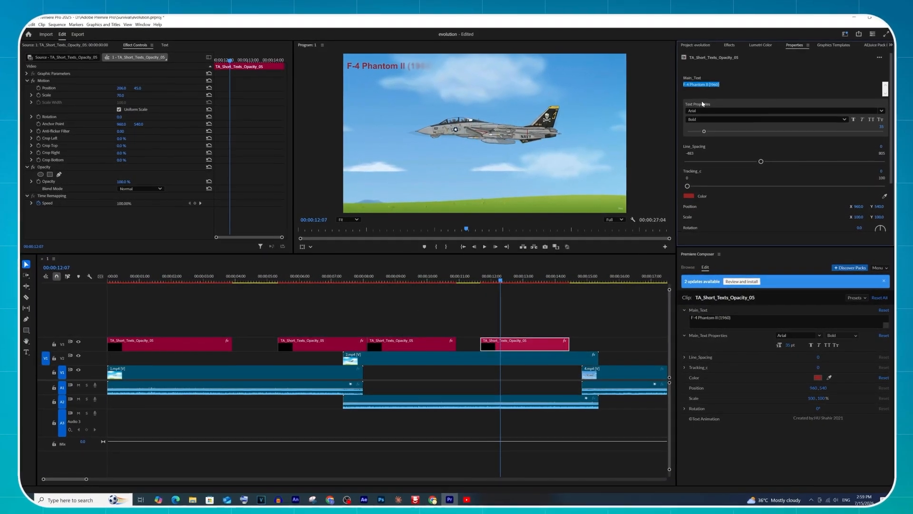
# Play back the F-14 Tomcat title and duplicate it at 00:00:15:21 over the following jet clip.
pyautogui.click(479, 281)
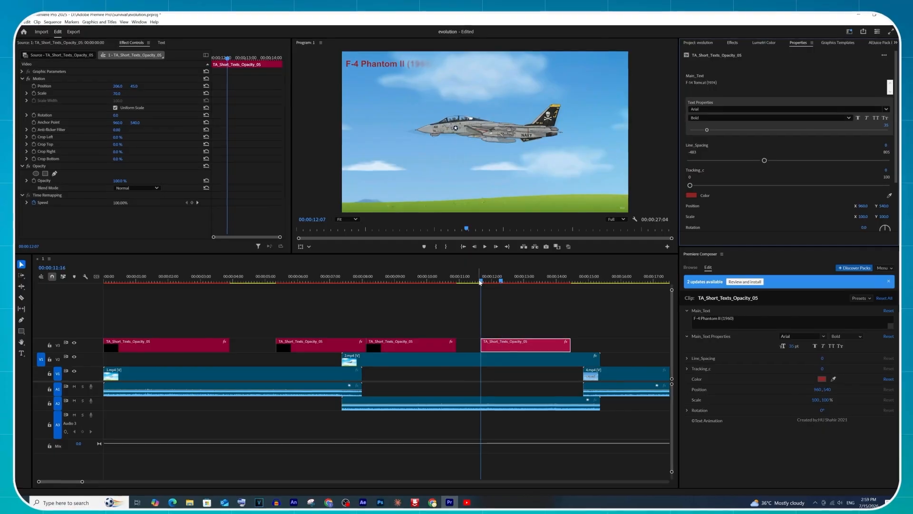
pyautogui.press('space')
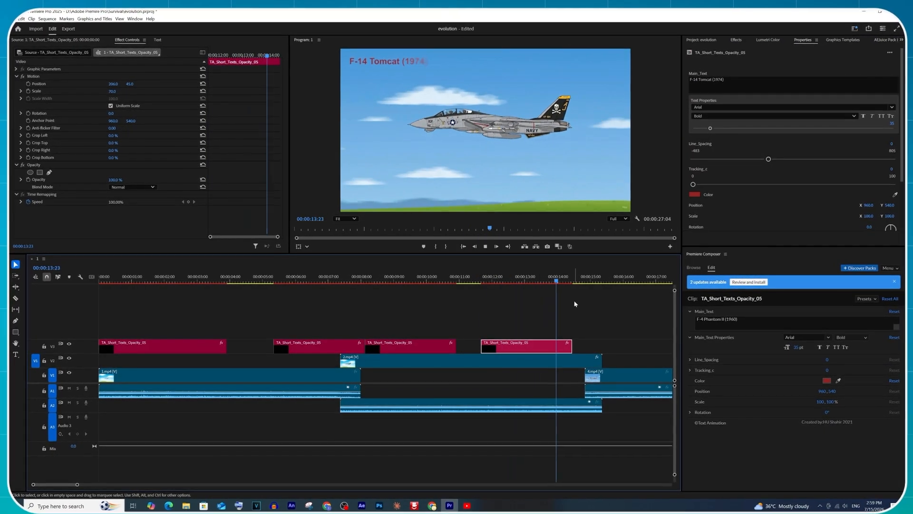
pyautogui.press('space')
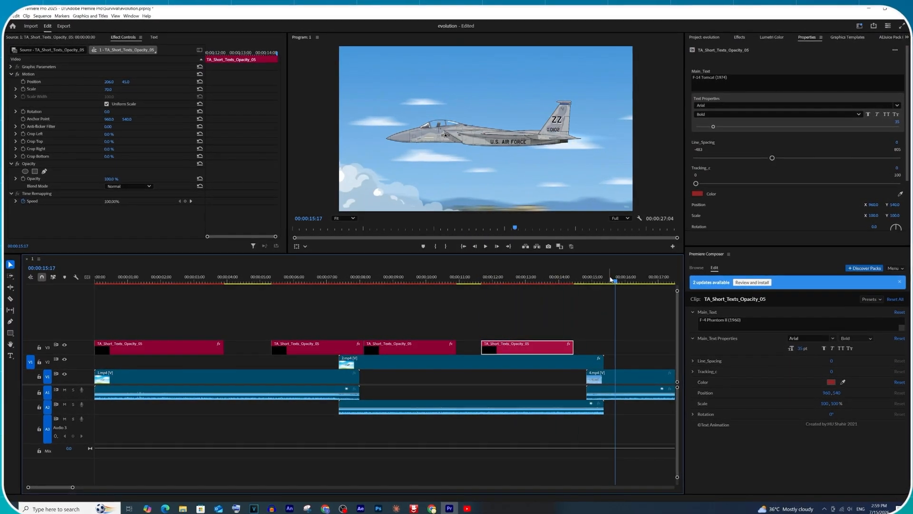
pyautogui.moveTo(610, 279)
pyautogui.mouseDown()
pyautogui.moveTo(592, 284)
pyautogui.moveTo(618, 283)
pyautogui.mouseUp()
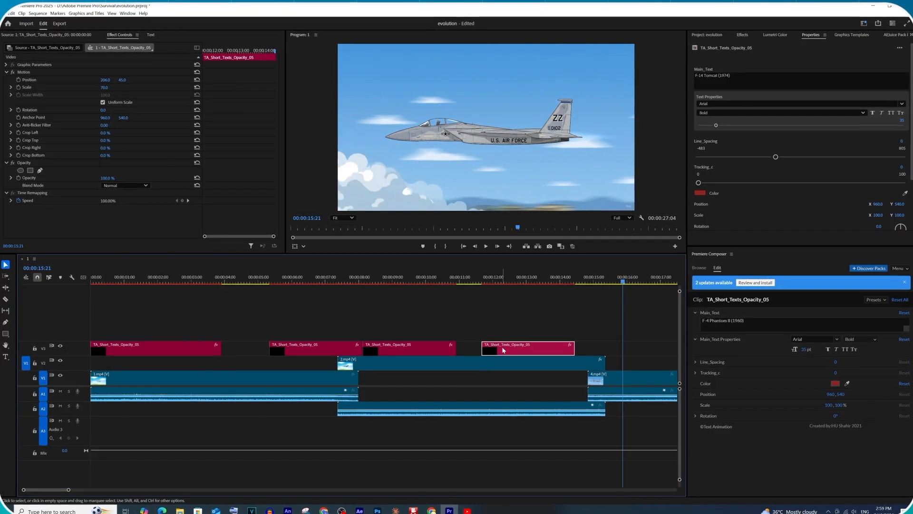
pyautogui.moveTo(503, 350); pyautogui.dragTo(643, 350)
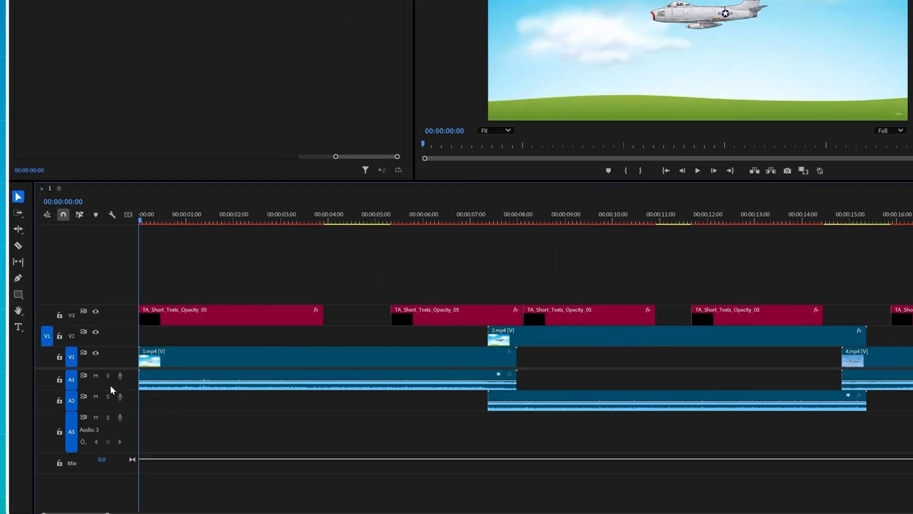
# Insert an empty audio track directly below track A1 for background music.
pyautogui.rightClick(70, 393)
pyautogui.click(94, 411)
pyautogui.moveTo(181, 403); pyautogui.dragTo(181, 411)
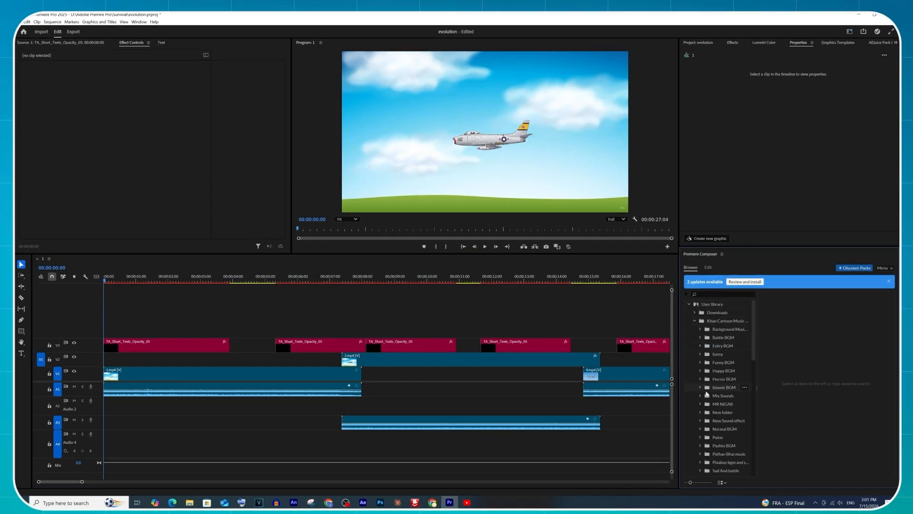
# Place the War Action background music from Premiere Composer's War Action folder on the empty Audio 2 track at the sequence start.
pyautogui.scroll(-5, 715, 416)
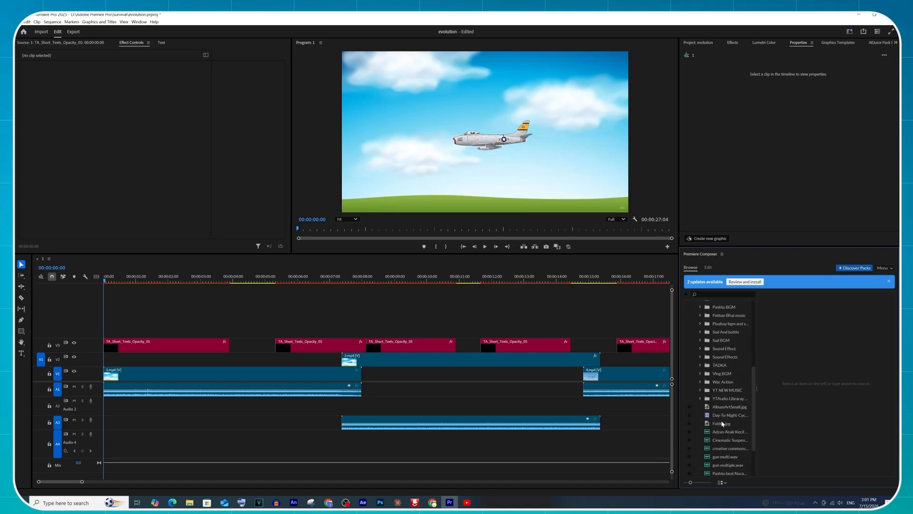
pyautogui.click(725, 384)
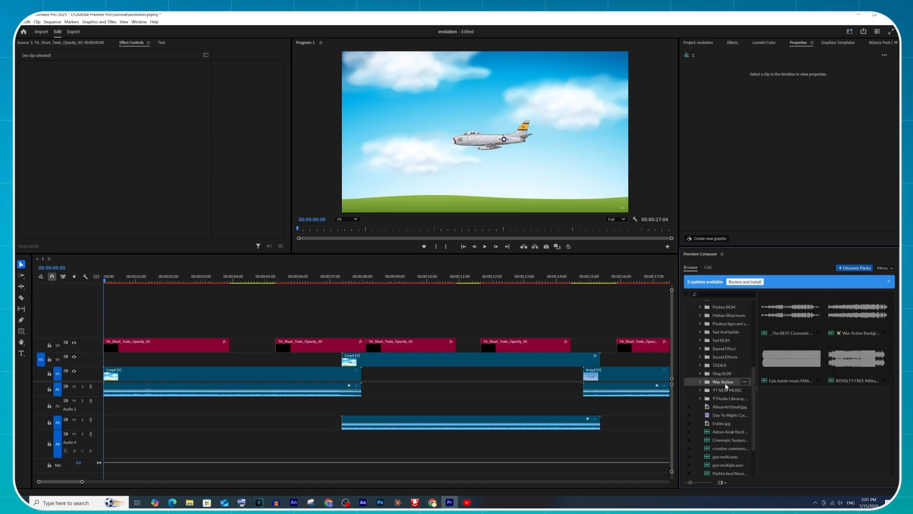
pyautogui.click(842, 328)
pyautogui.moveTo(661, 363); pyautogui.dragTo(123, 409)
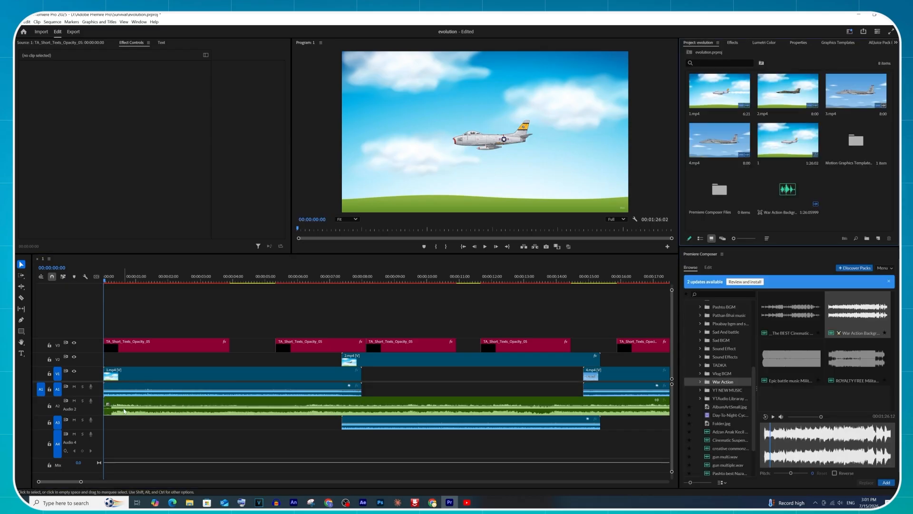
pyautogui.click(123, 409)
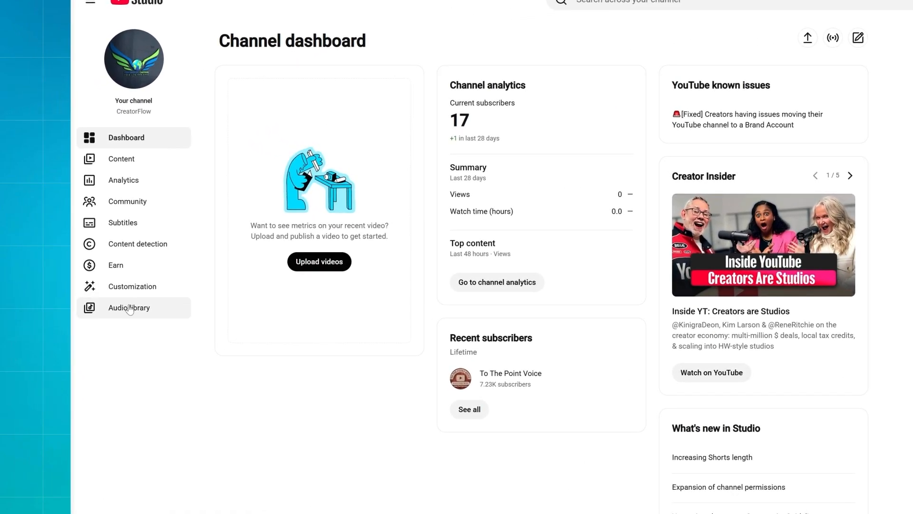
# Search YouTube Studio's audio library for "military", then preview and download the track "When Johnny Comes Marching Home".
pyautogui.click(124, 306)
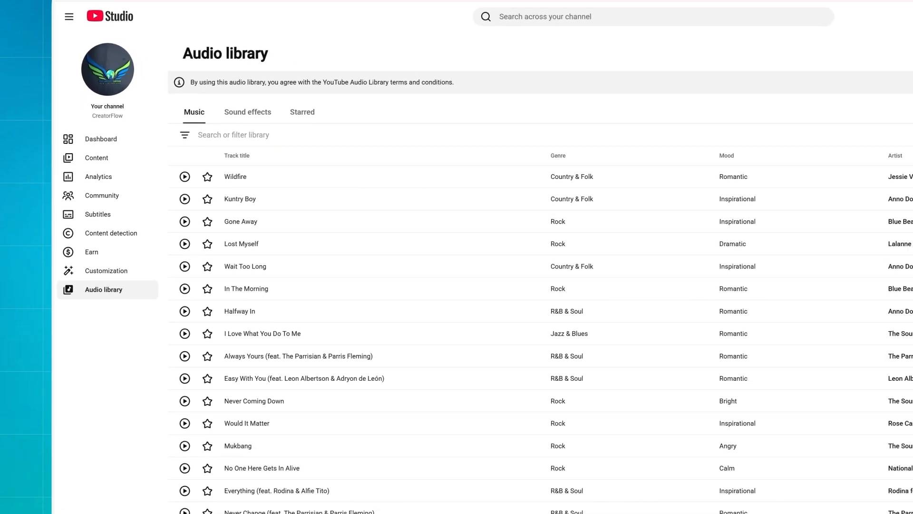
pyautogui.click(233, 135)
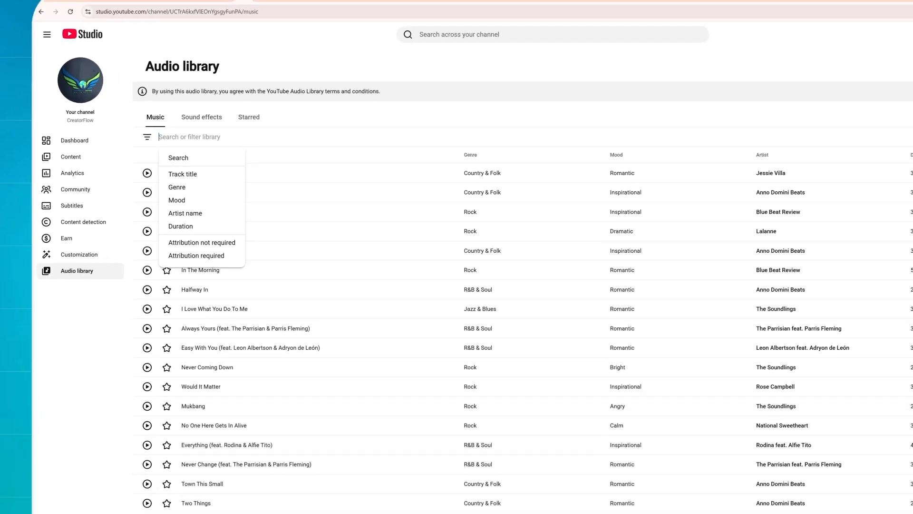
pyautogui.write('mil')
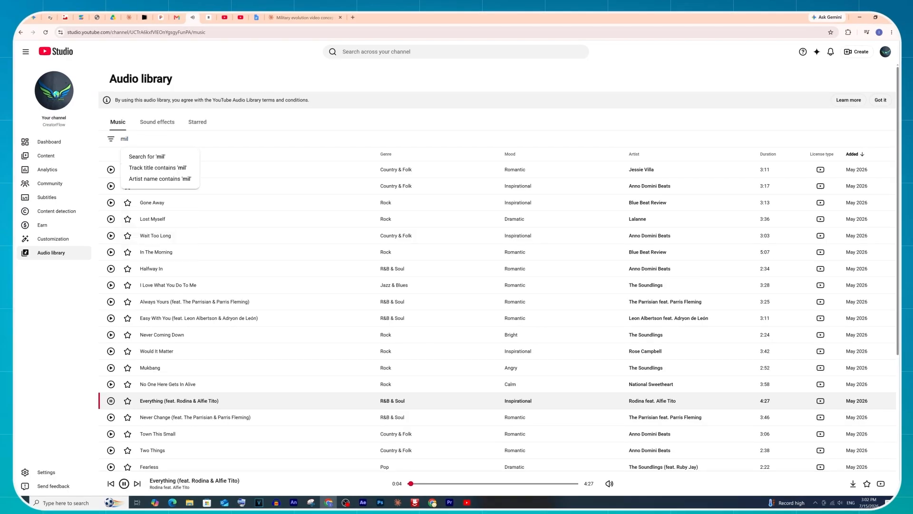
pyautogui.write('itary')
pyautogui.press('Return')
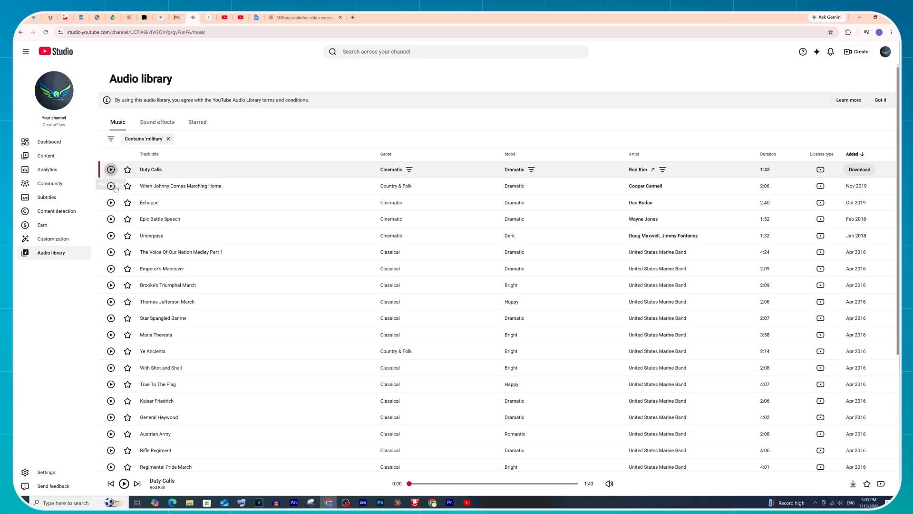
pyautogui.click(112, 187)
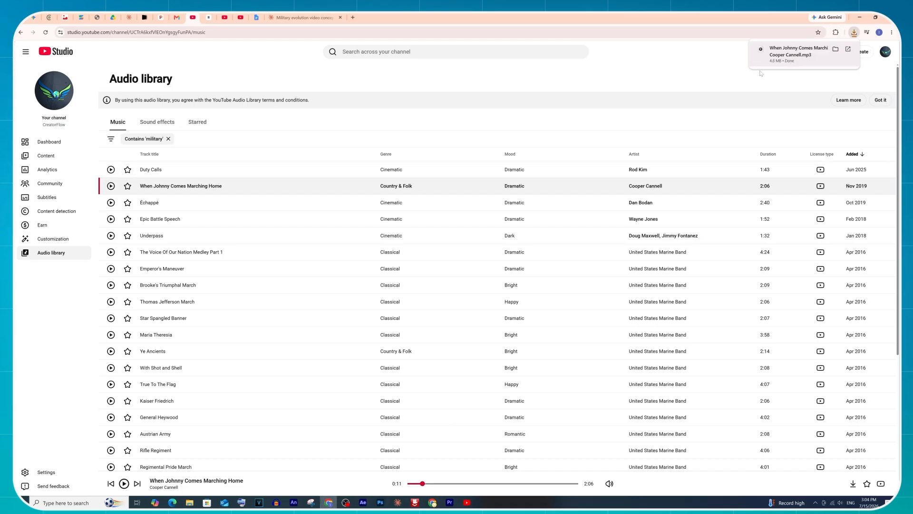
# Place "When Johnny Comes Marching Home" on Audio 2 at the sequence start in Premiere Pro and set its volume to -7.4 dB.
pyautogui.moveTo(451, 503); pyautogui.dragTo(120, 403)
pyautogui.moveTo(137, 404); pyautogui.dragTo(126, 404)
pyautogui.press('space')
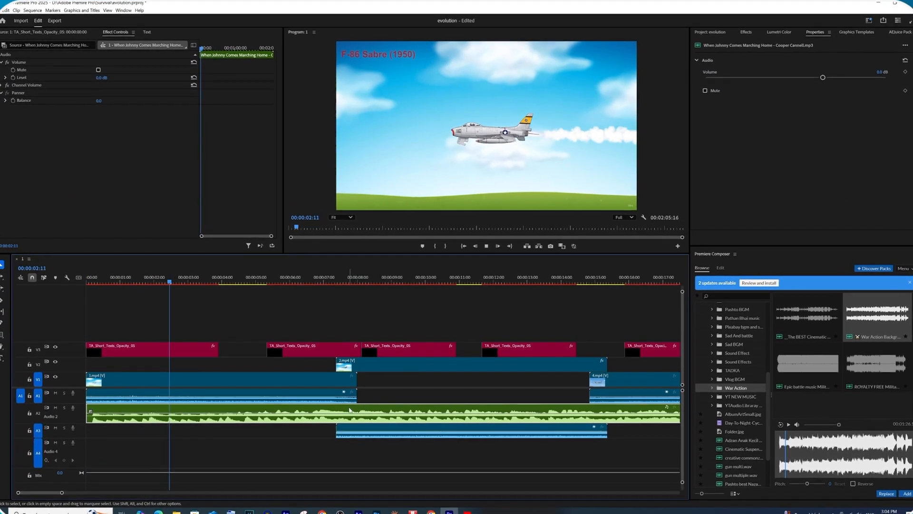
pyautogui.moveTo(814, 81); pyautogui.dragTo(791, 75)
pyautogui.moveTo(297, 227); pyautogui.dragTo(389, 227)
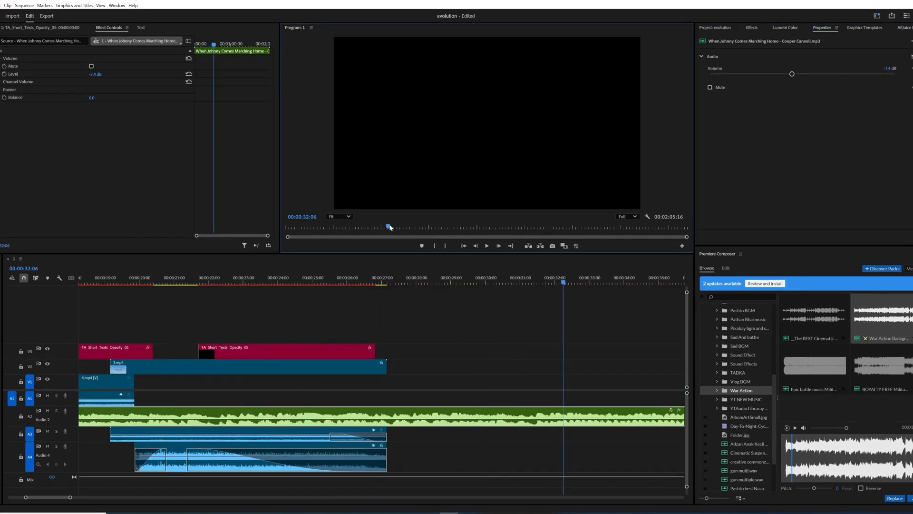
# Cut the Audio 2 music at the end of the video, delete the excess, and fade its ending out over about 3.5 seconds.
pyautogui.moveTo(358, 278); pyautogui.dragTo(270, 295)
pyautogui.press('c')
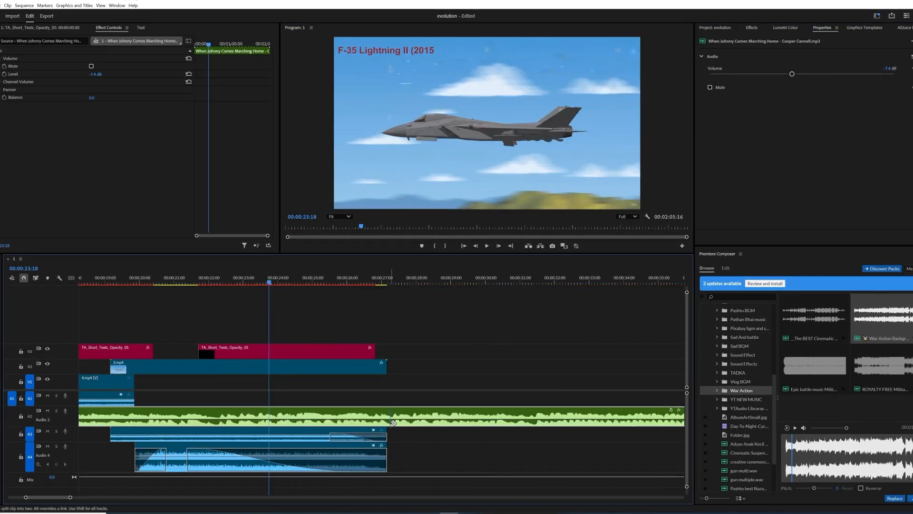
pyautogui.click(393, 418)
pyautogui.press('v')
pyautogui.click(399, 419)
pyautogui.press('Delete')
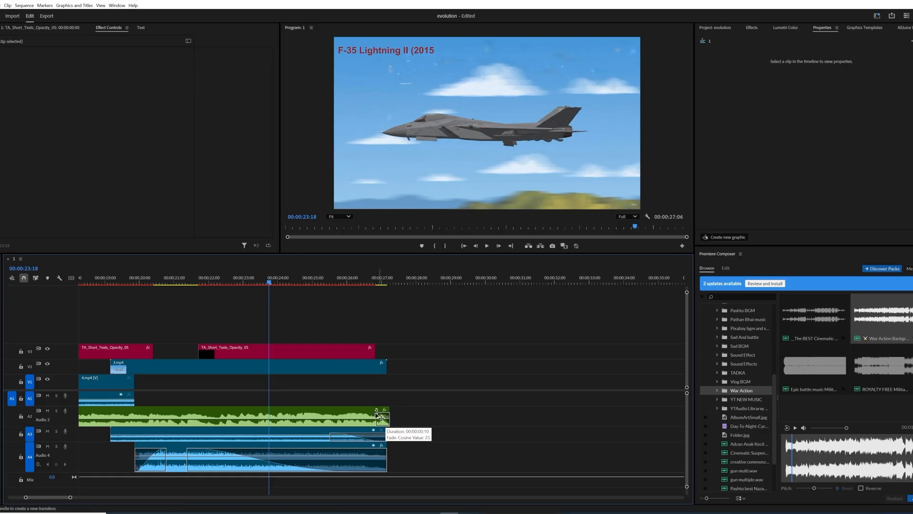
pyautogui.press('space')
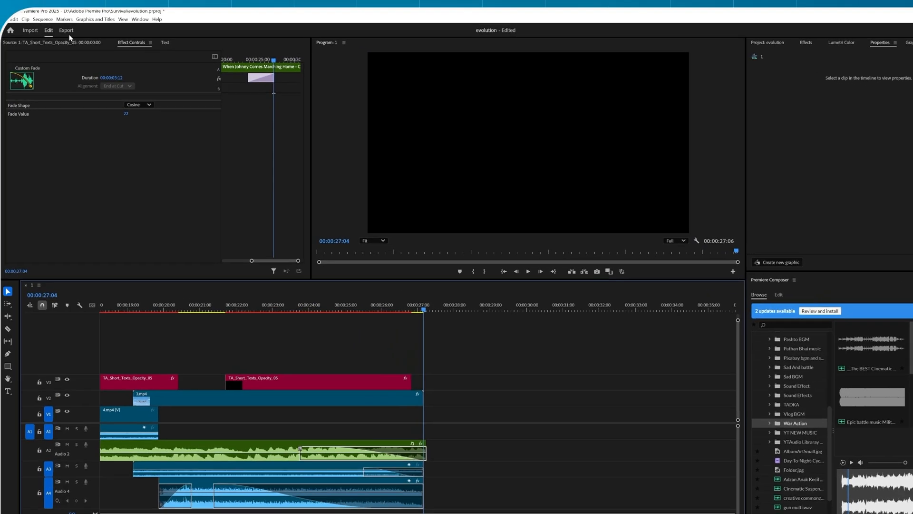
# Set up the sequence export as "final clip" in the evalution folder.
pyautogui.click(47, 15)
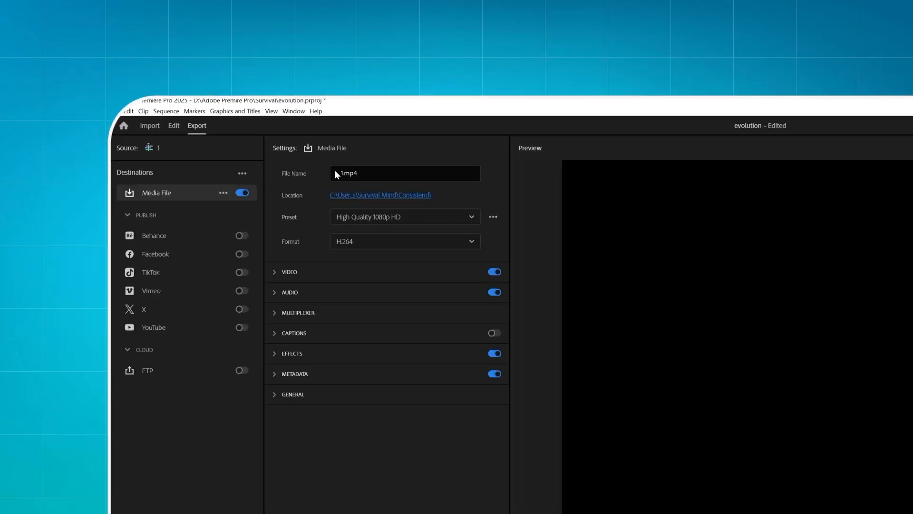
pyautogui.click(384, 195)
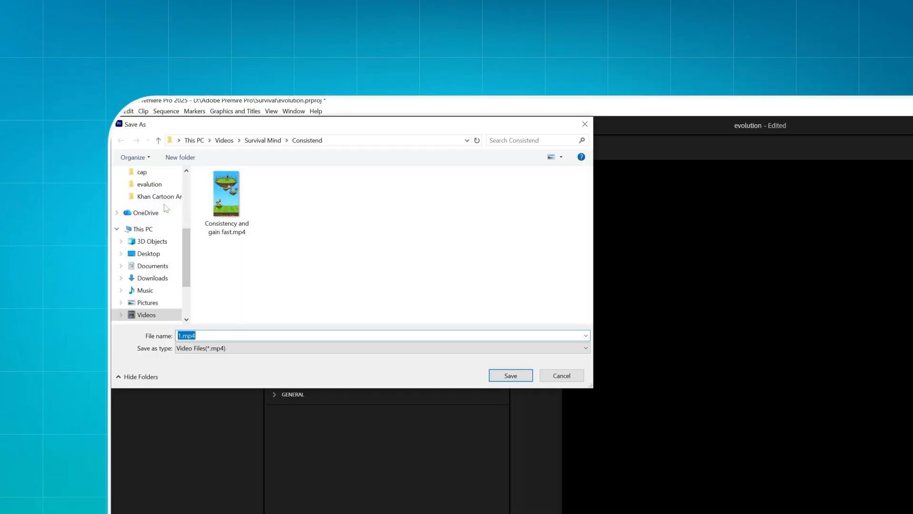
pyautogui.click(149, 184)
pyautogui.write('final c')
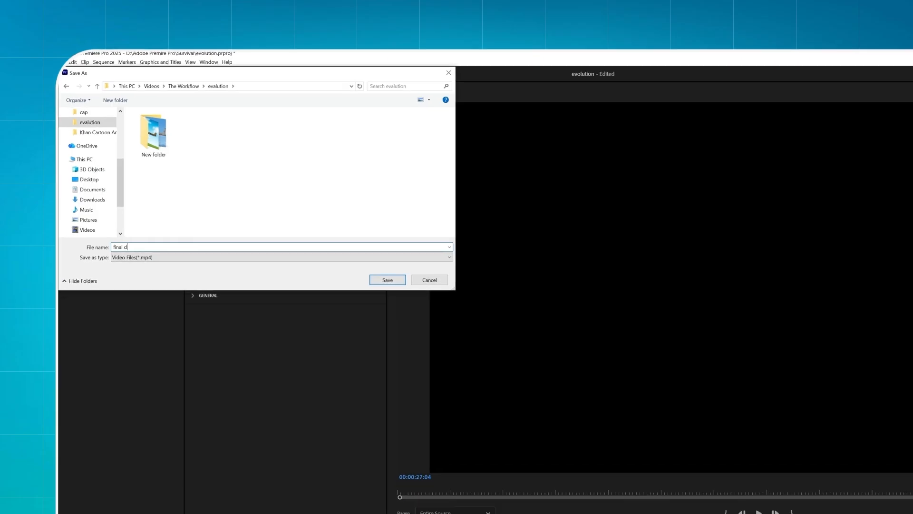
pyautogui.write('lip')
pyautogui.press('Return')
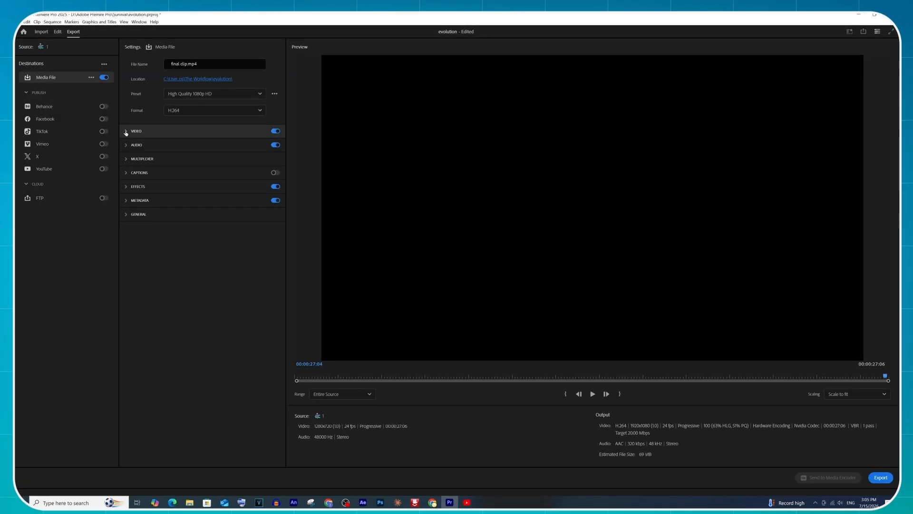
# Match the export's basic video settings to the source and export the H.264 video.
pyautogui.click(126, 131)
pyautogui.click(246, 161)
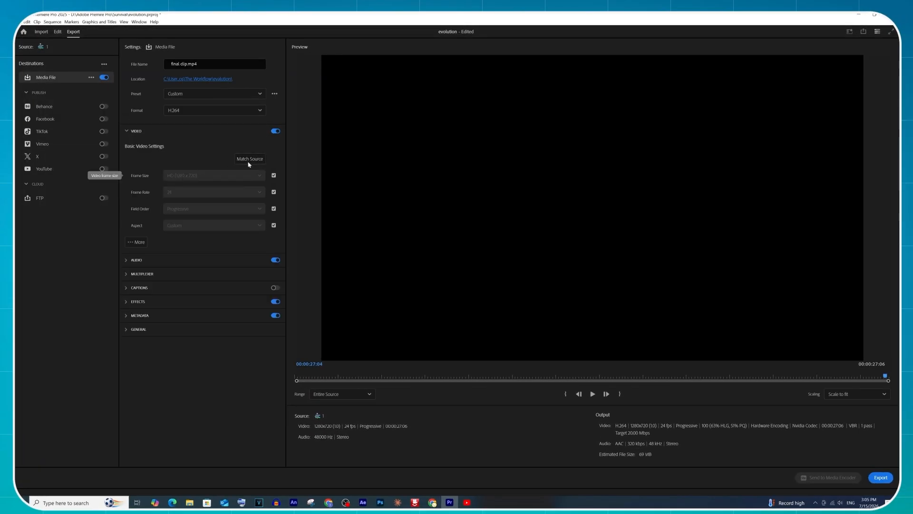
pyautogui.click(878, 478)
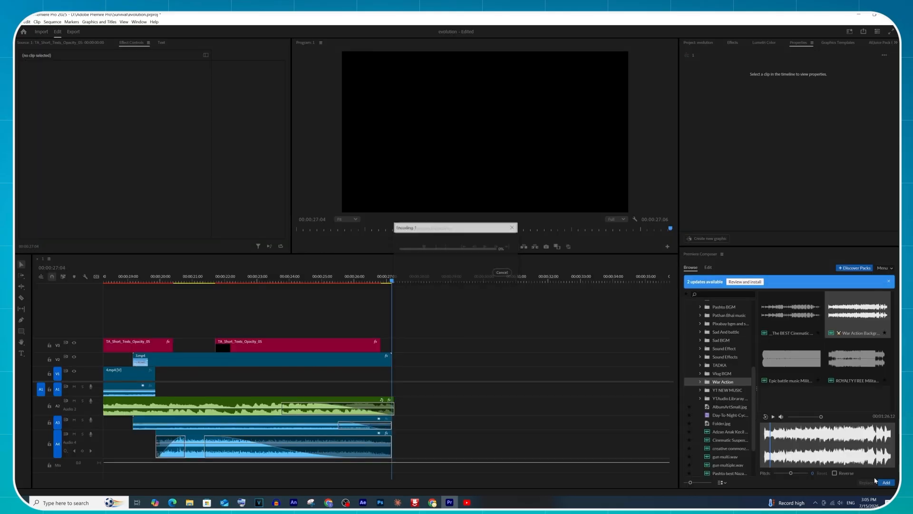